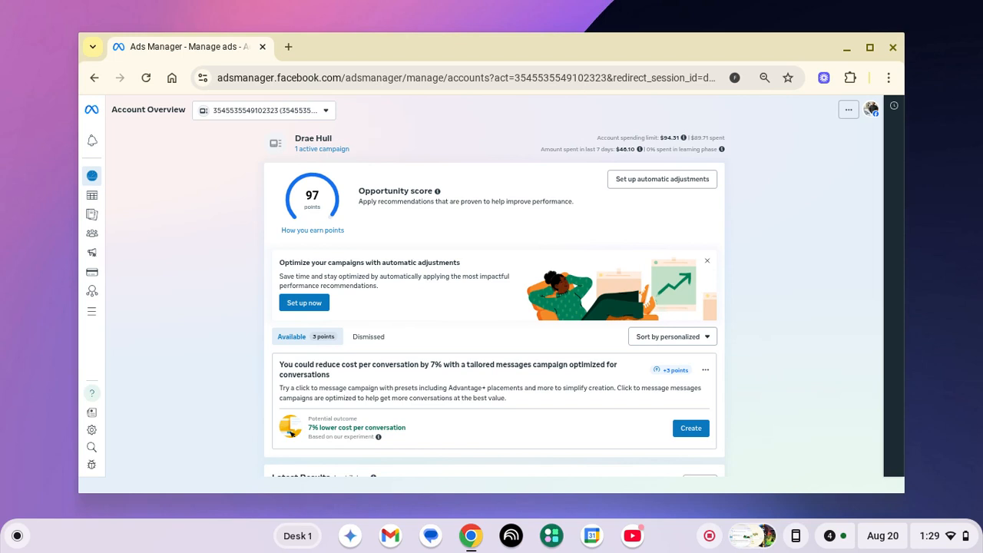
Show the account's Campaigns list with its 7 campaigns
left_click(100, 196)
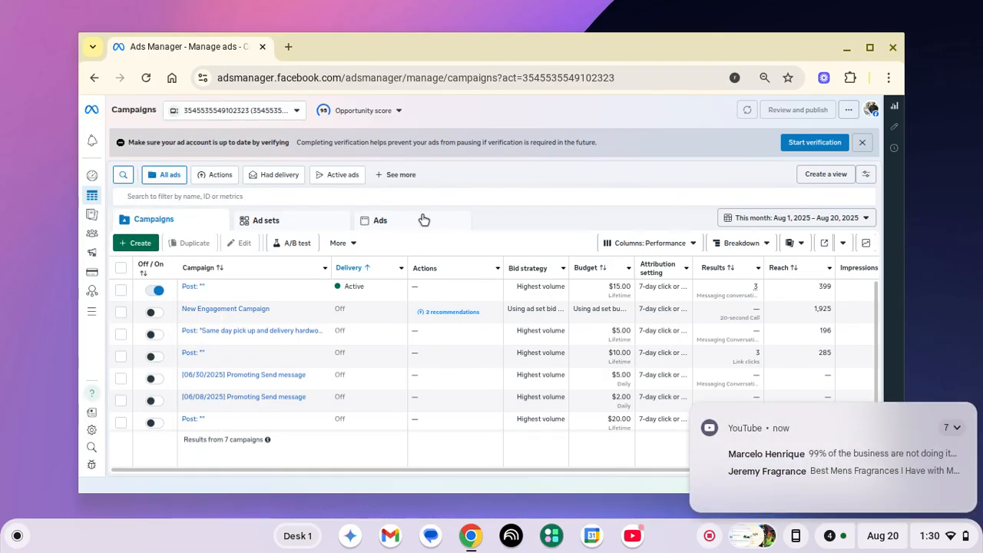
Dismiss the YouTube notification and set the reporting date range to Today (Aug 20, 2025)
left_click(968, 412)
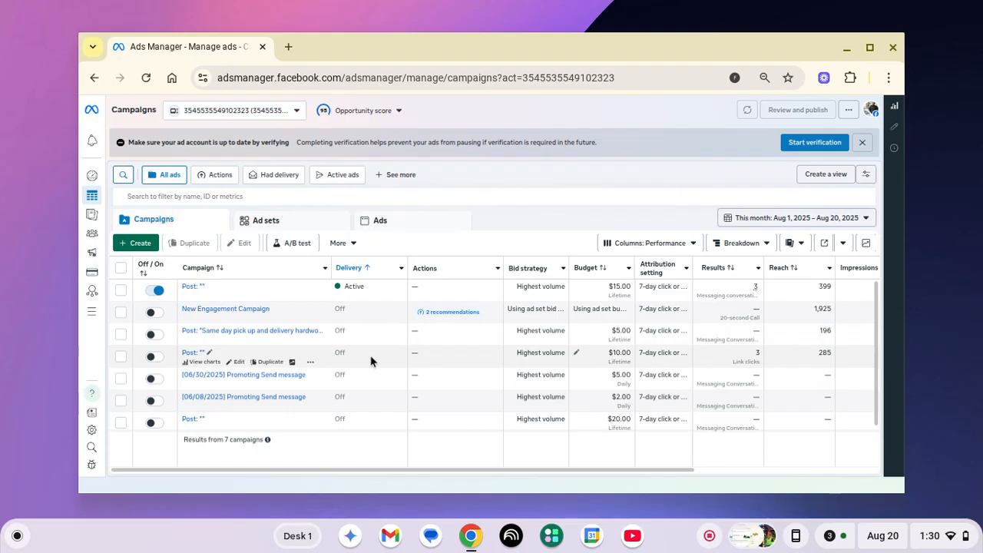
scroll(370, 361, "right", 5)
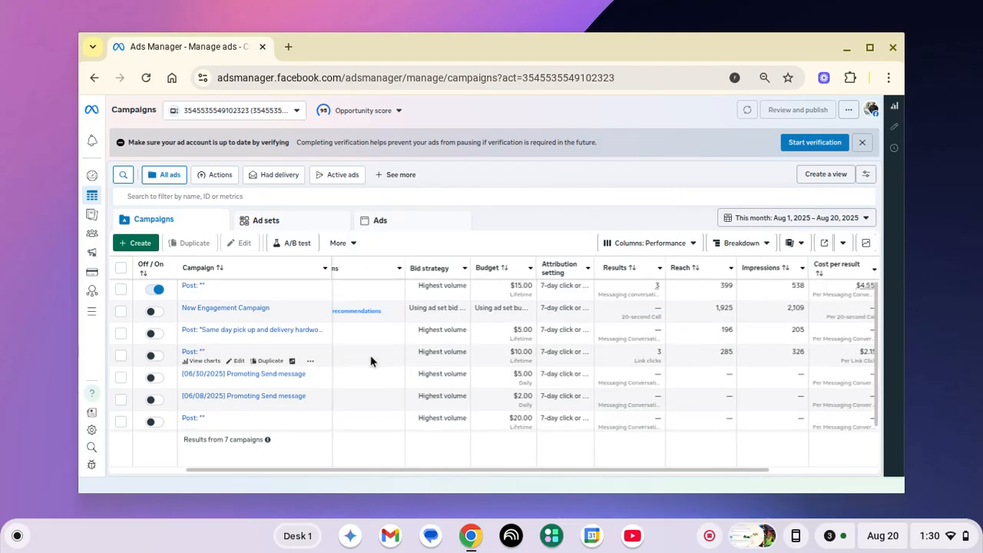
scroll(370, 361, "left", 1)
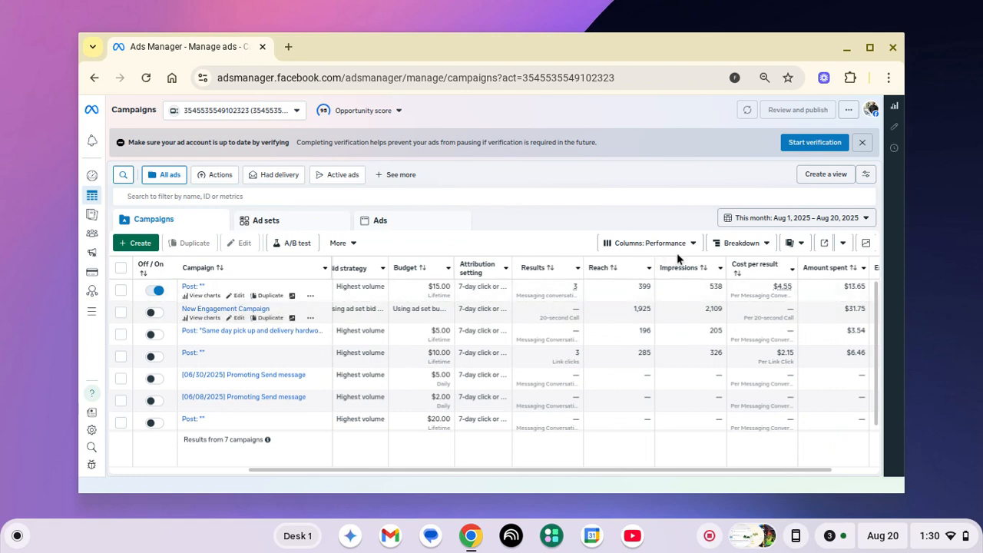
left_click(735, 219)
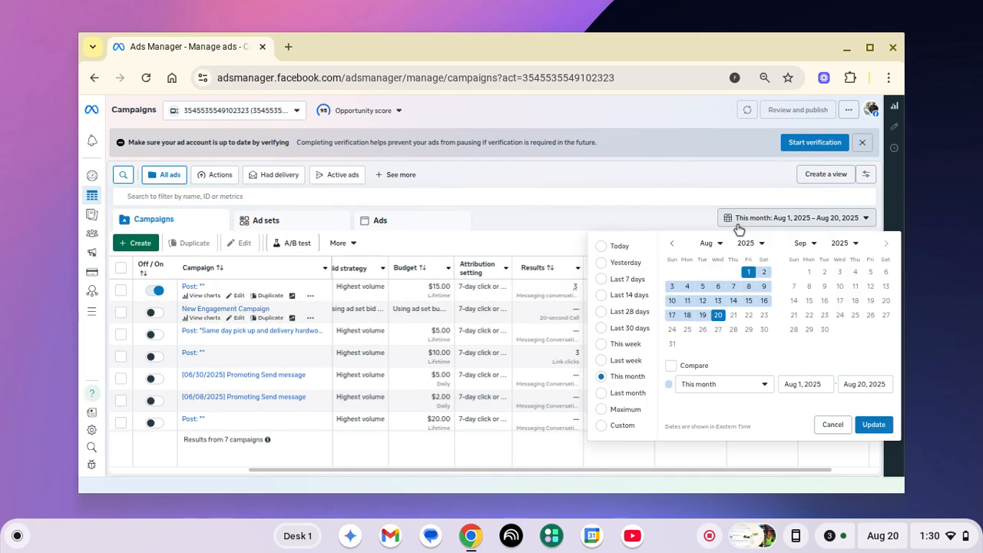
left_click(624, 249)
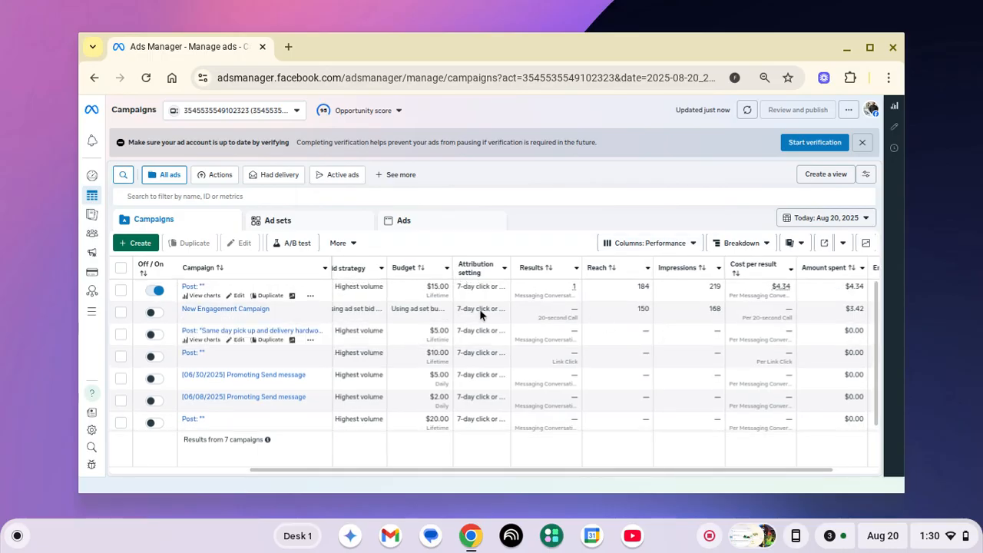
Drill into the first campaign's ad set and single ad, then review its Messenger video preview
left_click(190, 287)
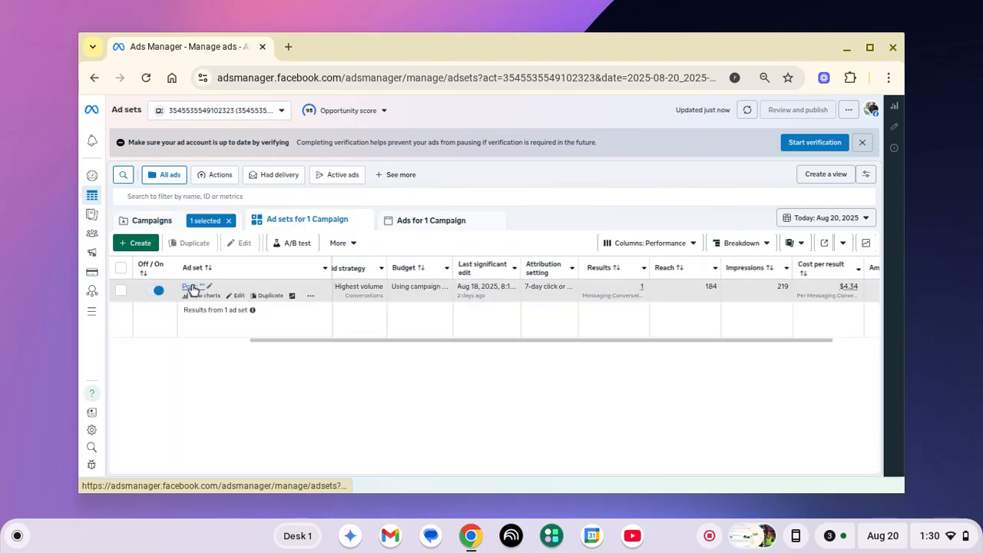
left_click(190, 286)
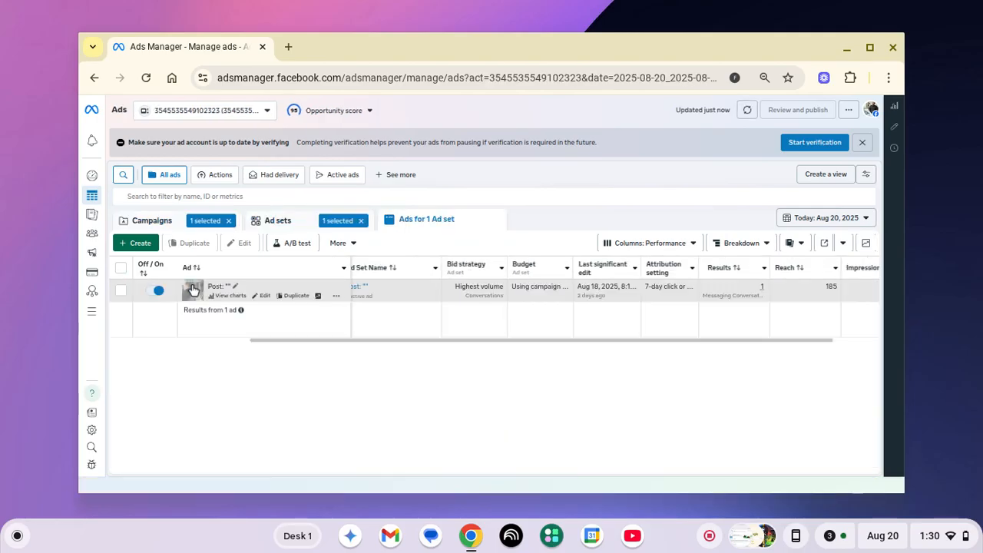
mouse_move(193, 289)
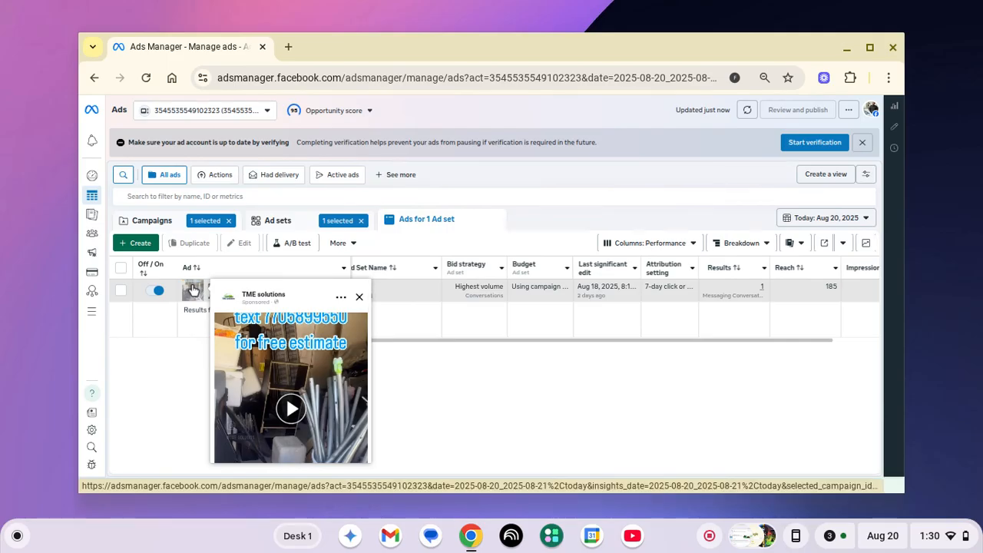
scroll(268, 327, "down", 3)
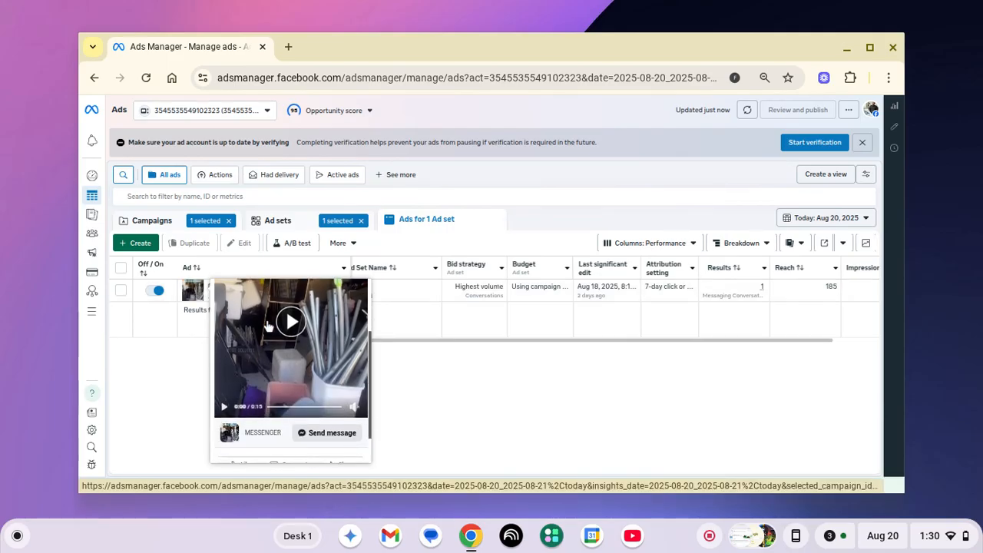
scroll(268, 326, "down", 1)
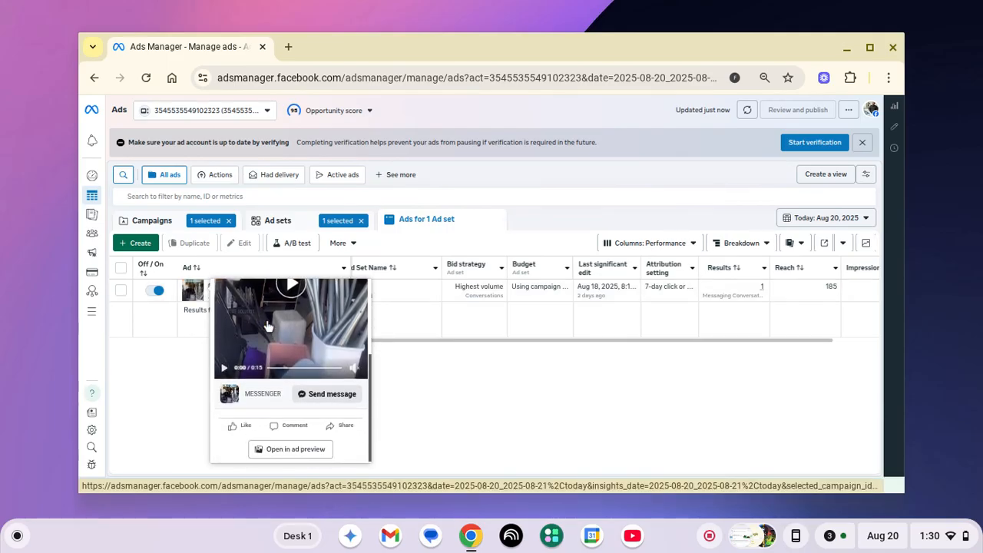
scroll(268, 327, "up", 4)
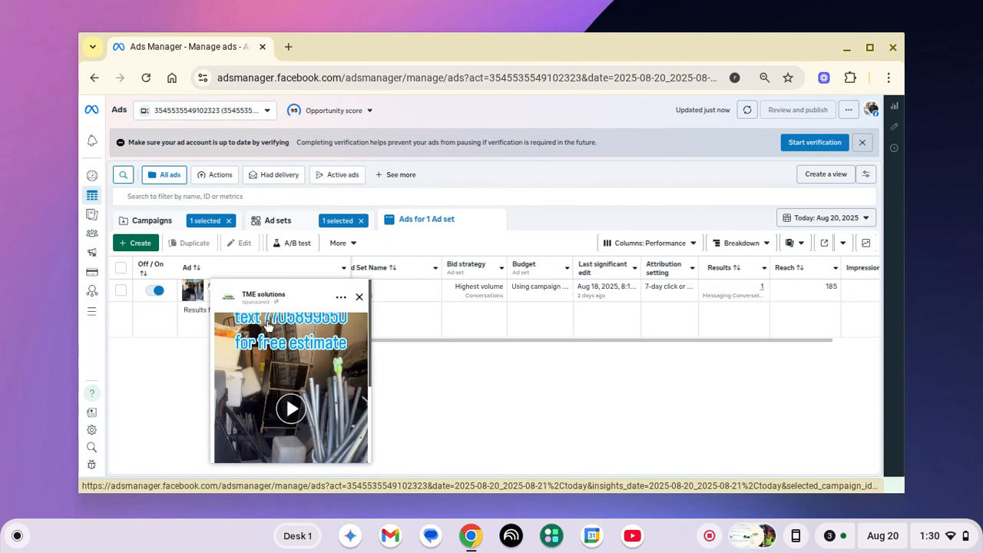
scroll(268, 327, "down", 4)
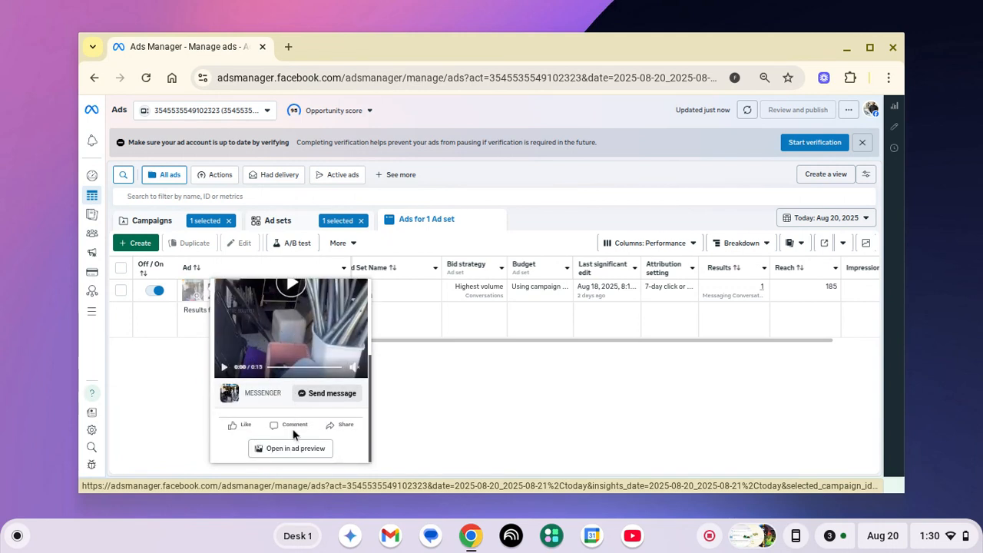
left_click(295, 450)
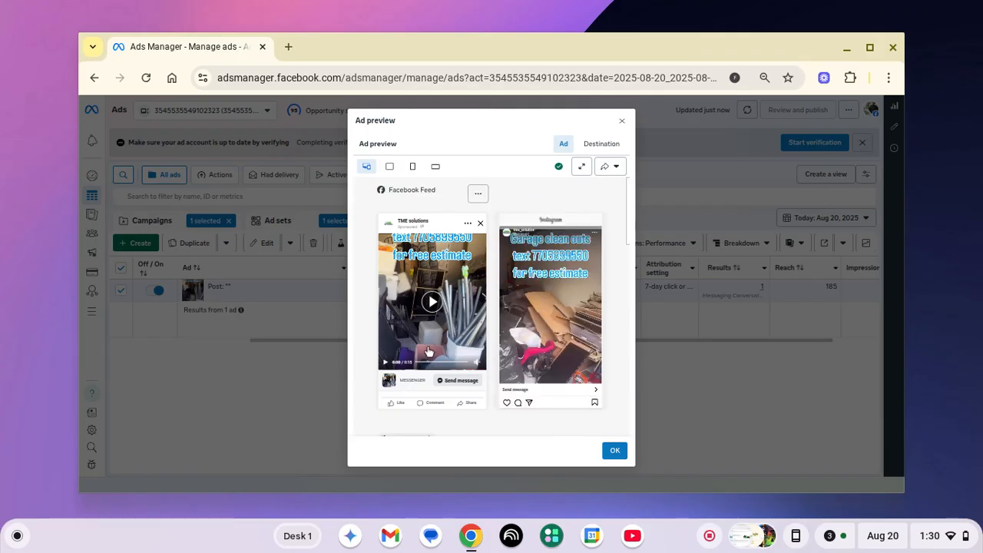
left_click(434, 306)
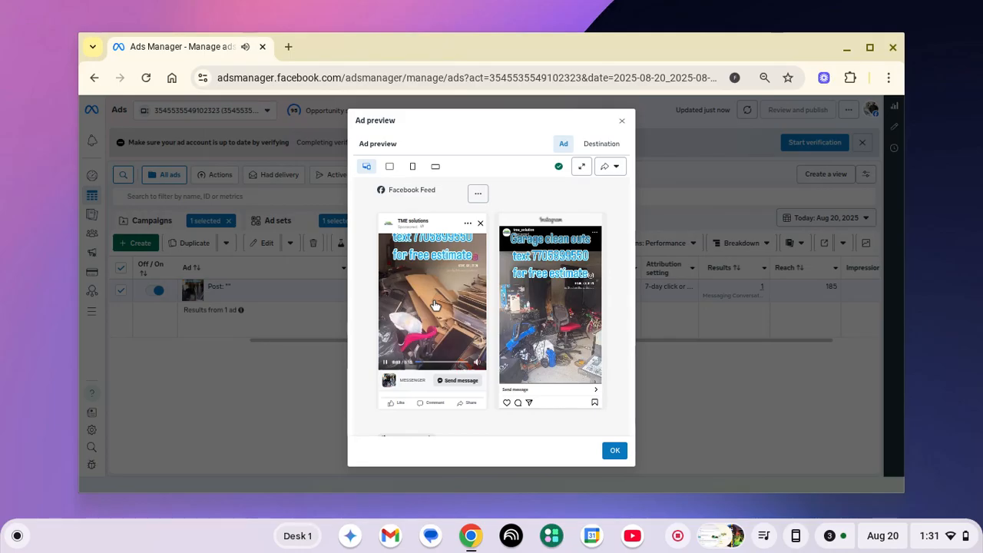
left_click(387, 365)
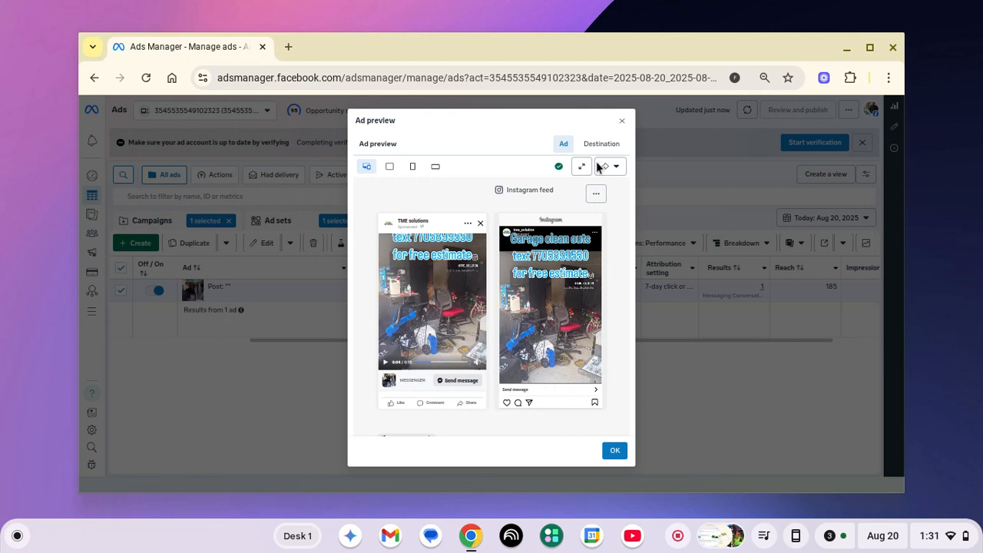
left_click(623, 121)
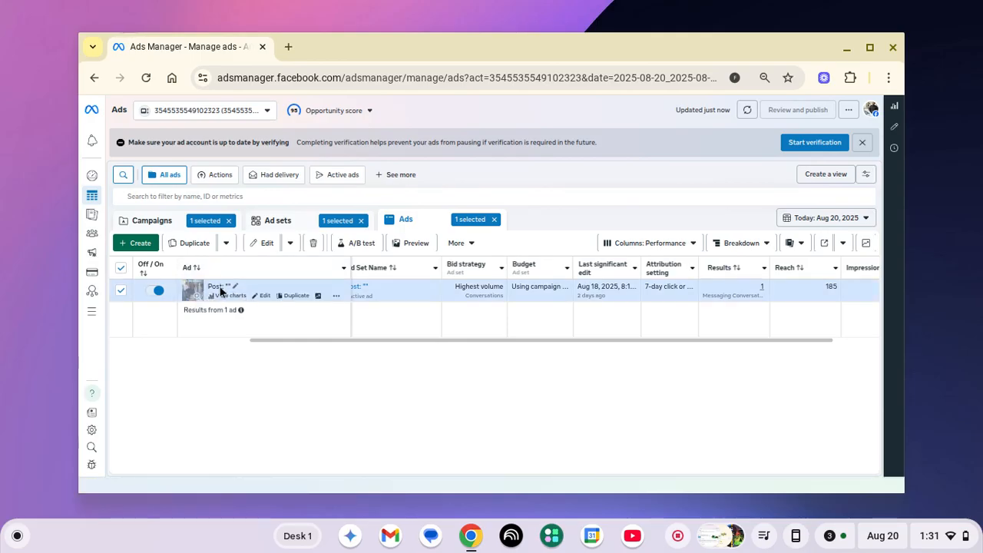
Open the active ad's editor and scroll down to its Ad creative section
left_click(263, 296)
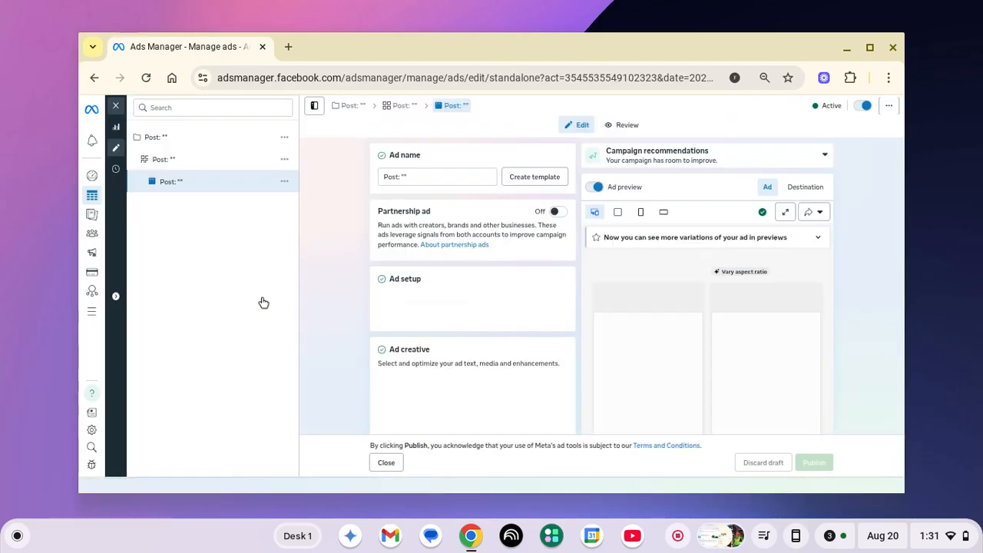
scroll(430, 289, "down", 3)
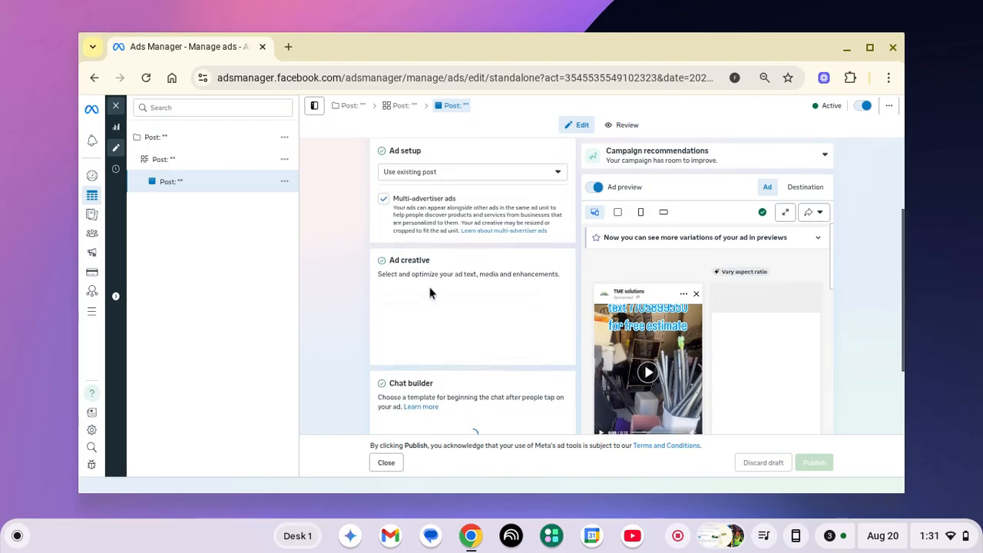
scroll(430, 292, "down", 2)
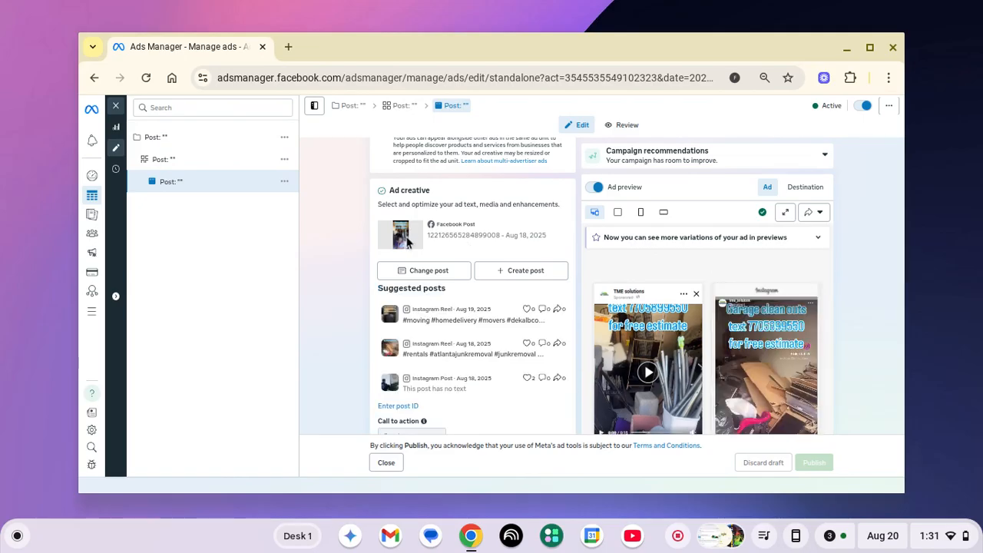
Load facebook.com in a new tab and scroll the home feed to the TME solutions video post
left_click(289, 47)
type("face")
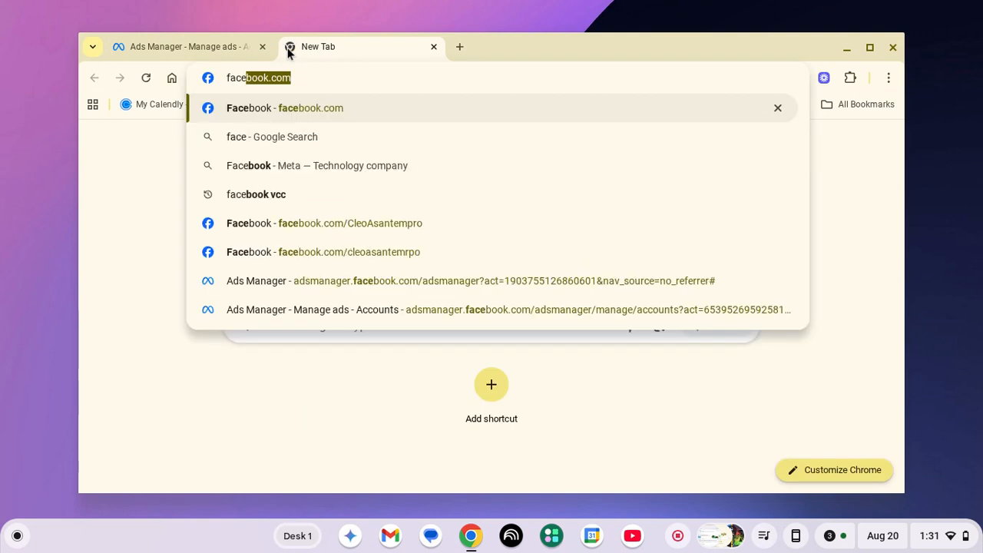
type("book.co")
key("Return")
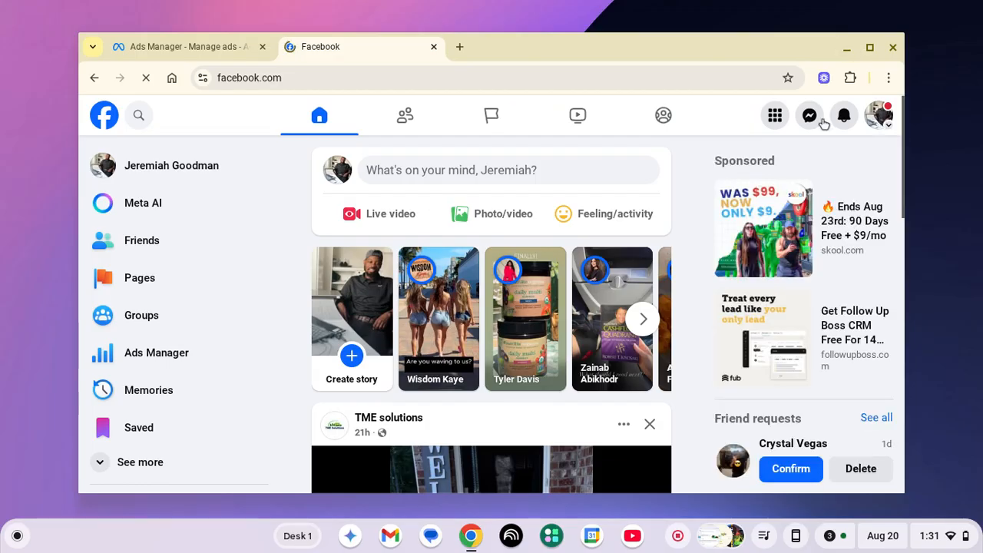
left_click(874, 124)
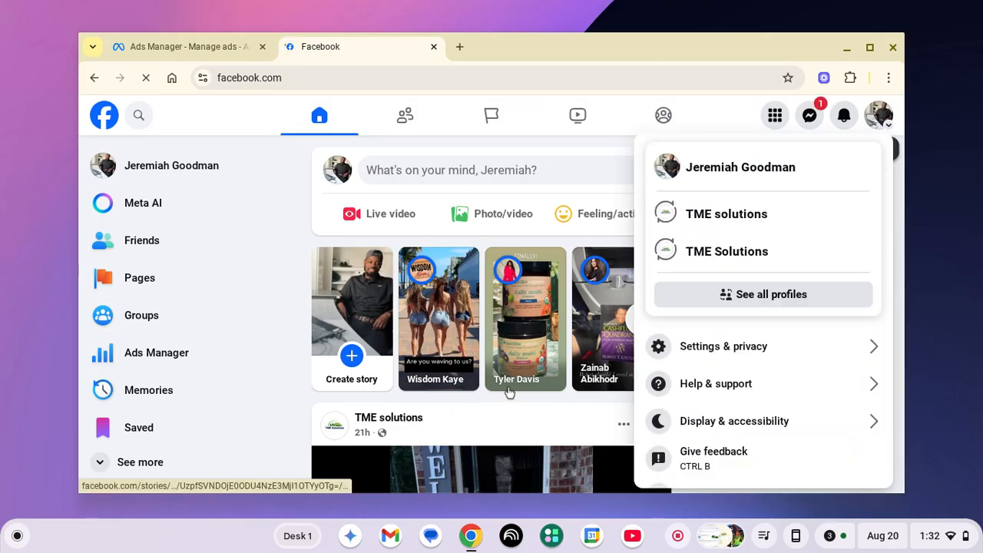
left_click(492, 419)
scroll(492, 416, "down", 4)
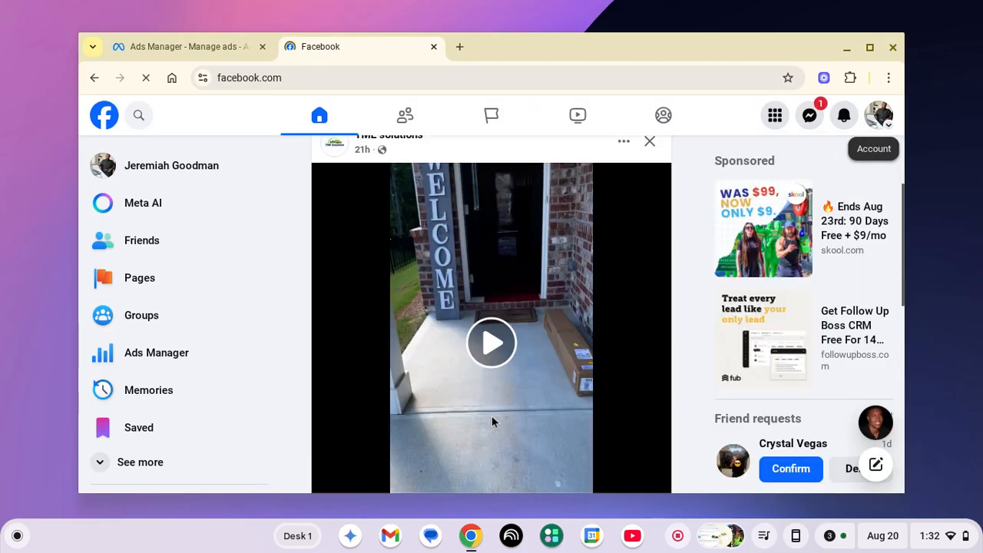
scroll(491, 416, "up", 2)
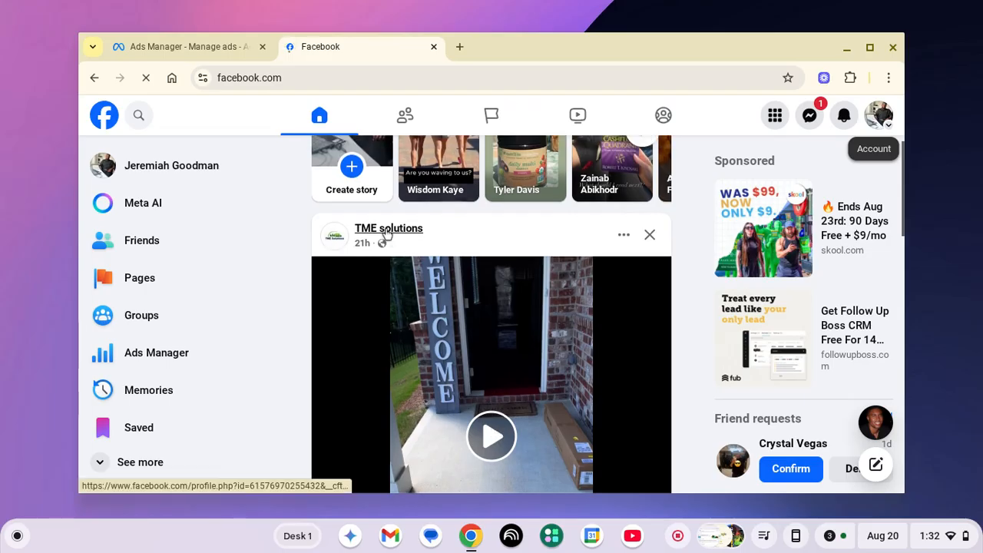
Open the TME solutions page, maximize the browser, and scroll to the garage clean-outs video post
left_click(387, 234)
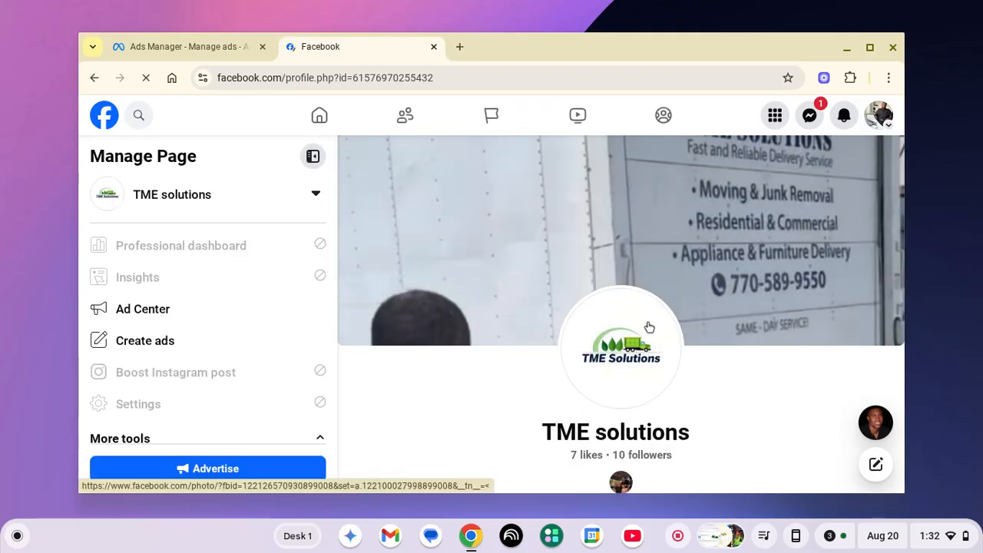
scroll(507, 336, "down", 5)
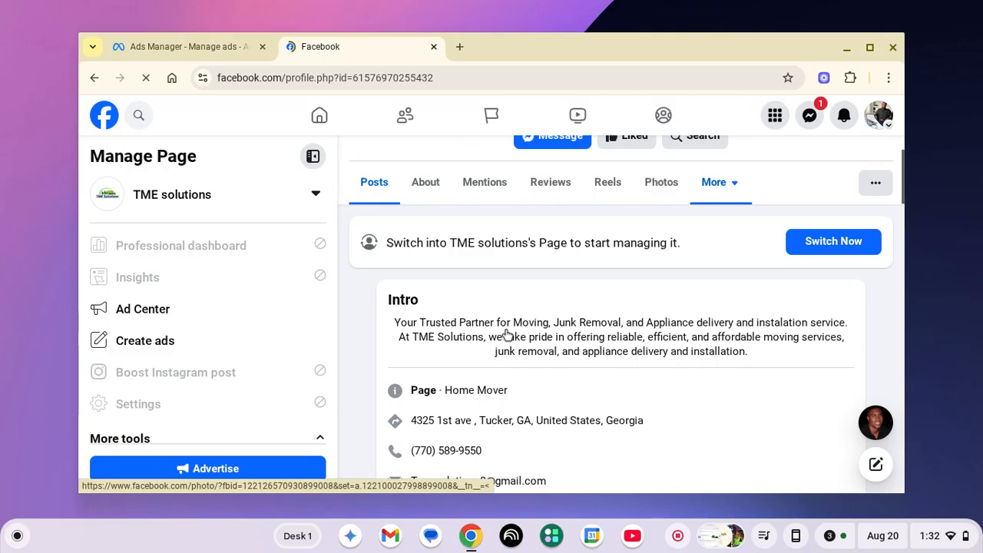
scroll(507, 336, "down", 4)
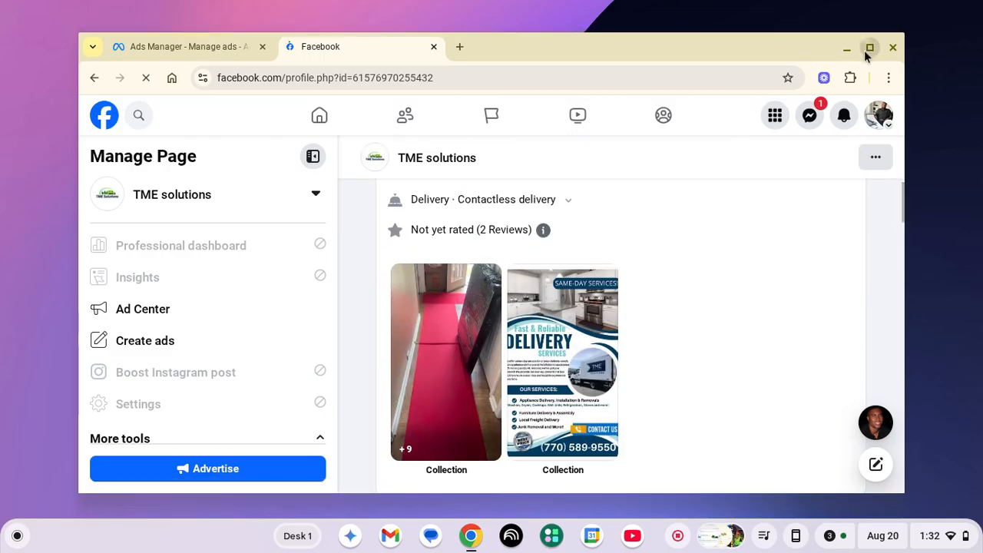
left_click(868, 50)
scroll(614, 256, "down", 3)
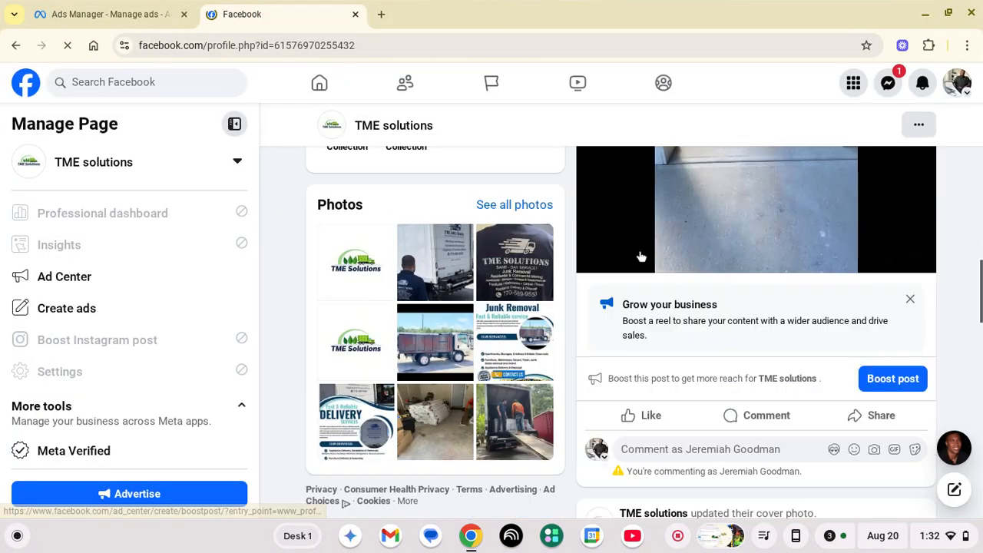
scroll(642, 256, "down", 8)
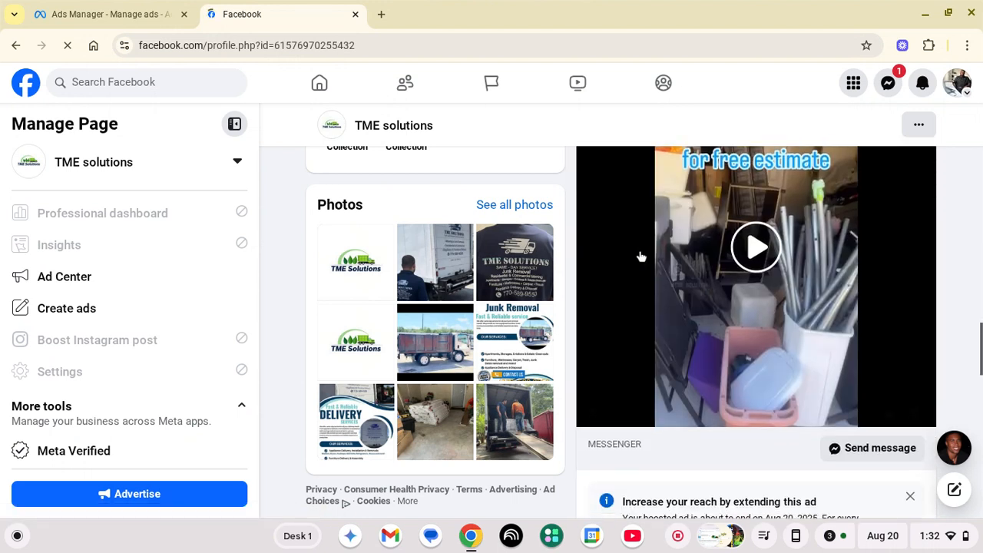
scroll(640, 257, "down", 1)
scroll(641, 261, "up", 3)
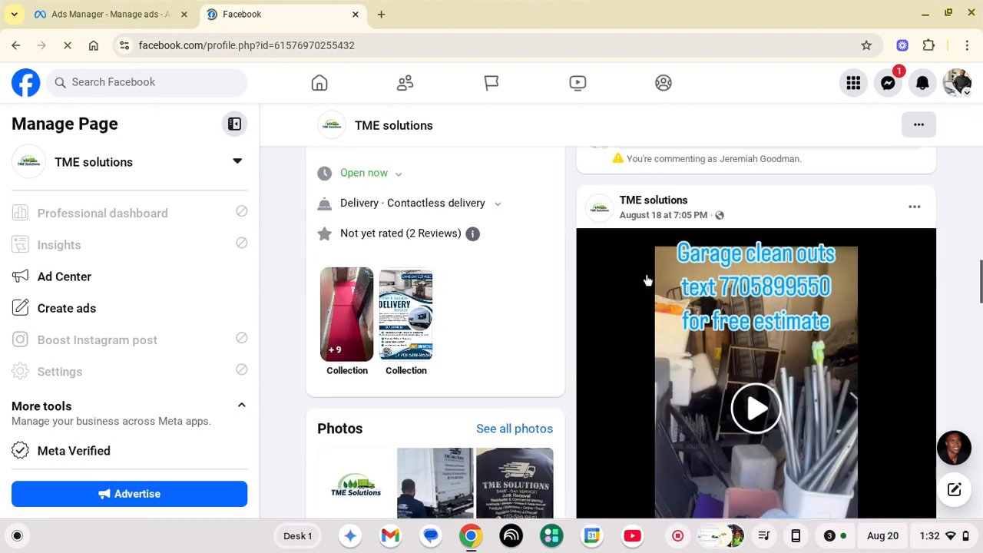
Copy the link to the August 18 garage clean-outs video post from its options menu
right_click(648, 281)
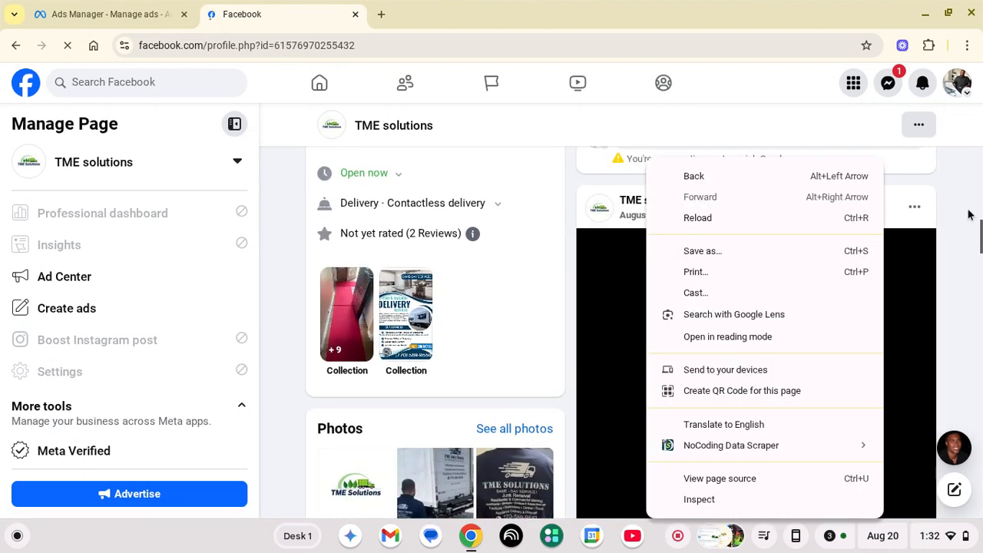
left_click(915, 209)
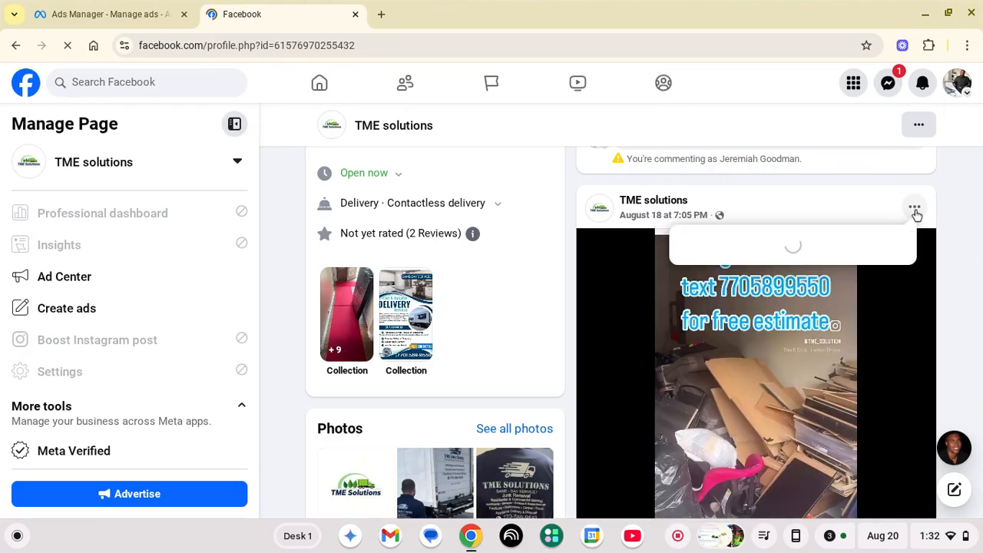
scroll(917, 214, "down", 3)
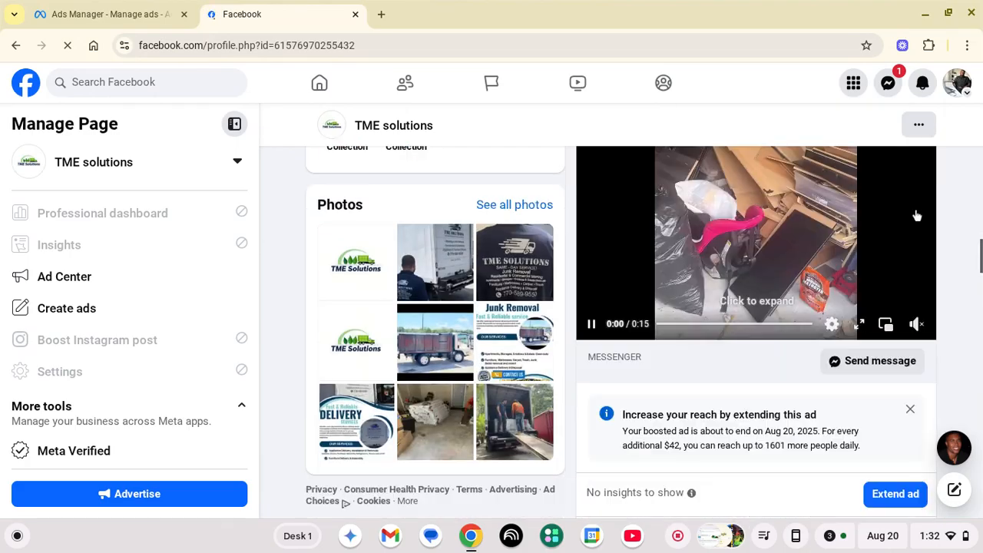
scroll(893, 356, "up", 4)
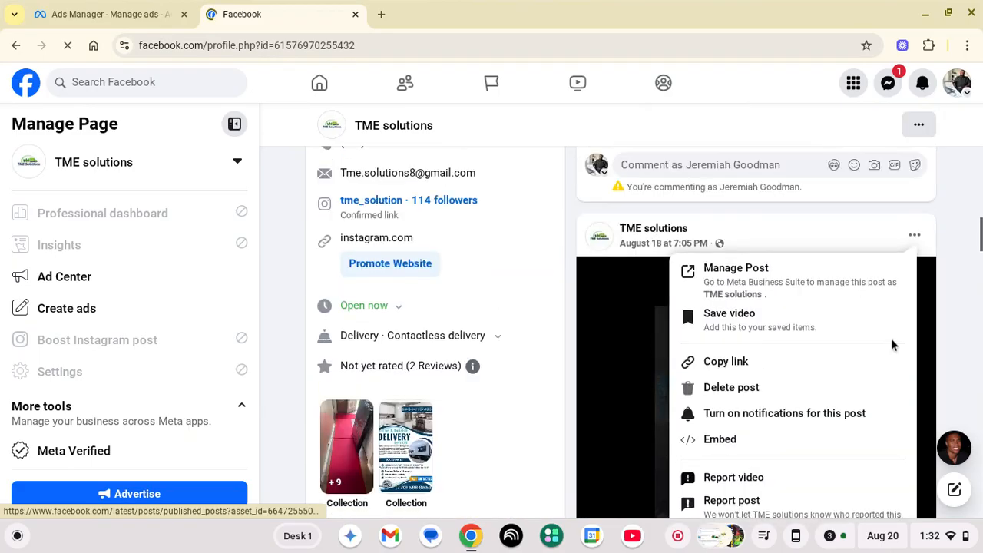
left_click(845, 357)
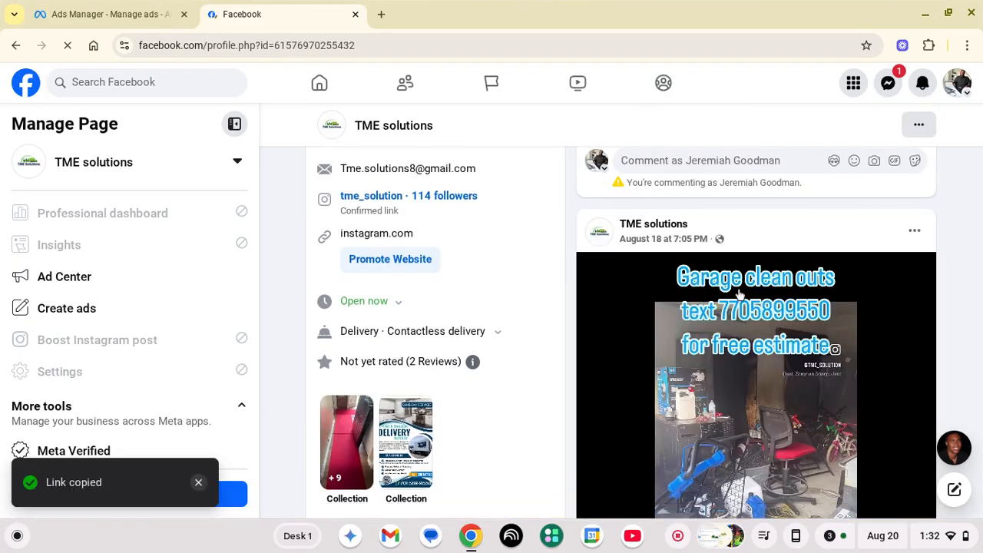
scroll(741, 292, "down", 5)
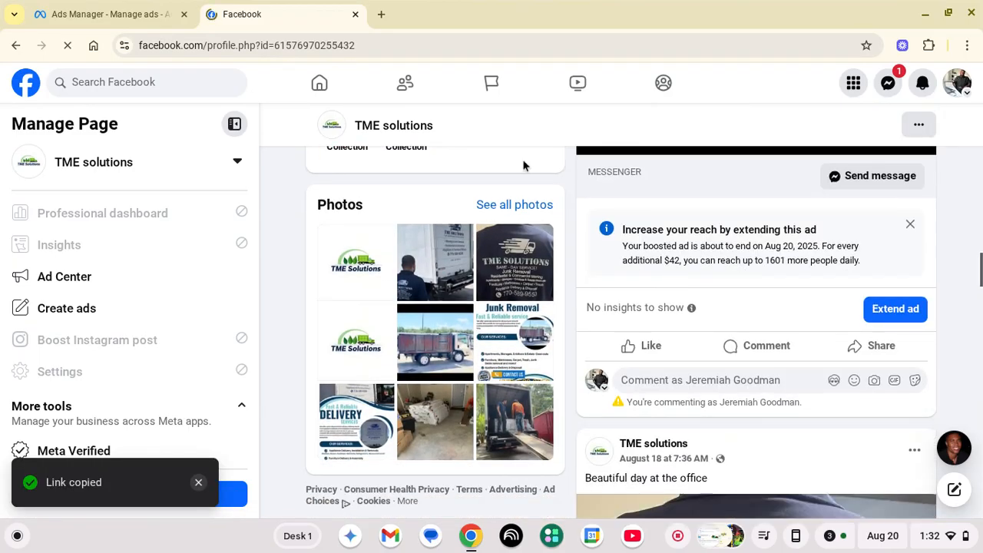
Search Google for 'download facebook video free' in a new tab
left_click(382, 15)
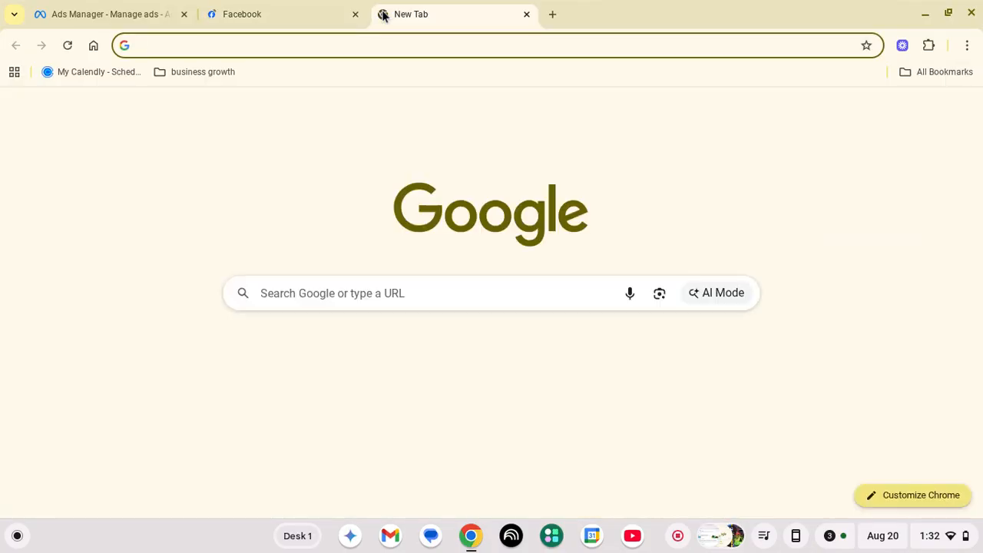
type("w")
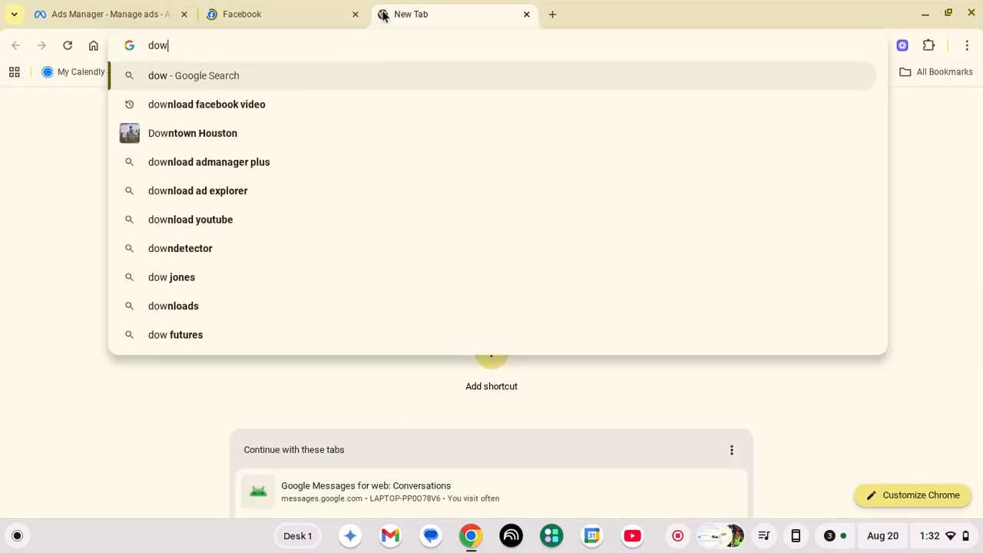
key("BackSpace")
key("BackSpace")
key("BackSpace")
type("download facebook")
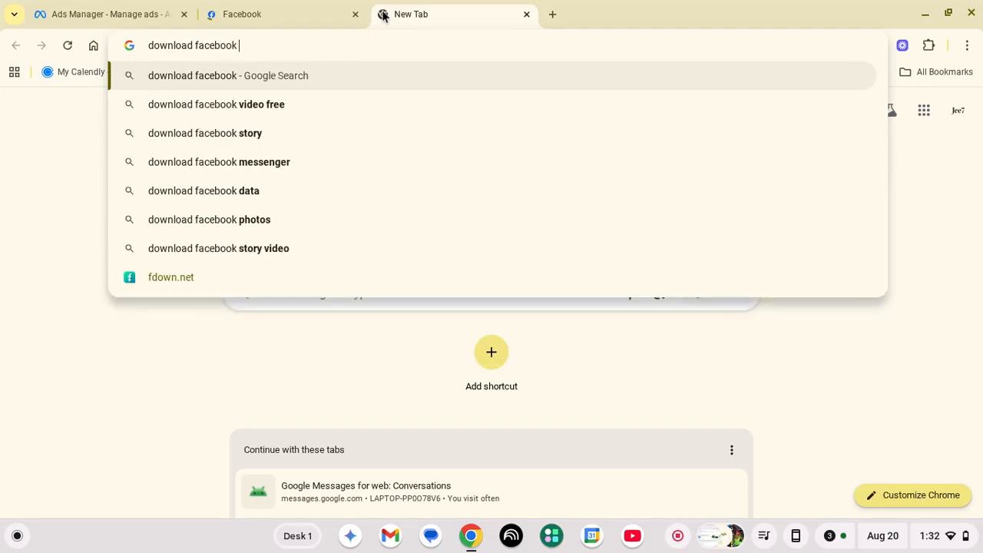
key("Down")
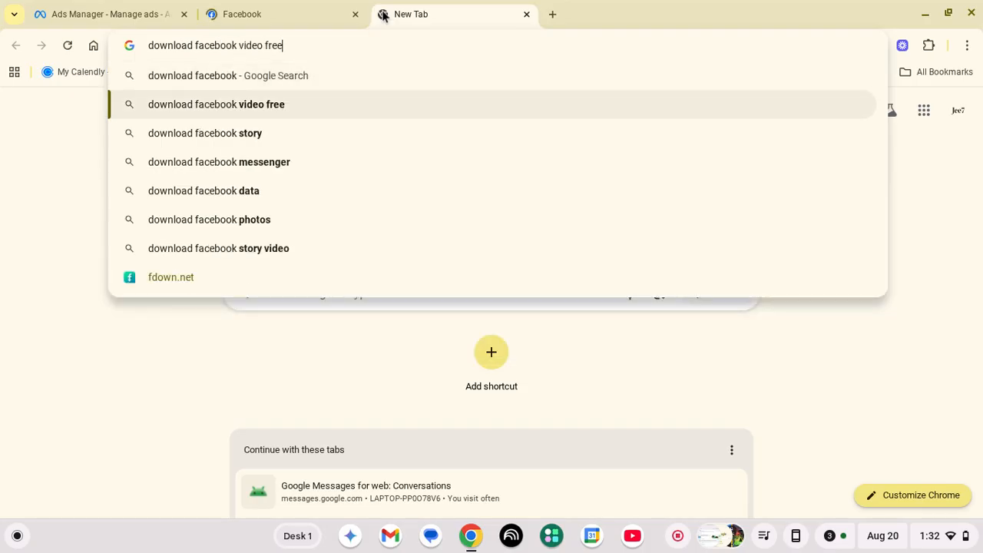
key("Return")
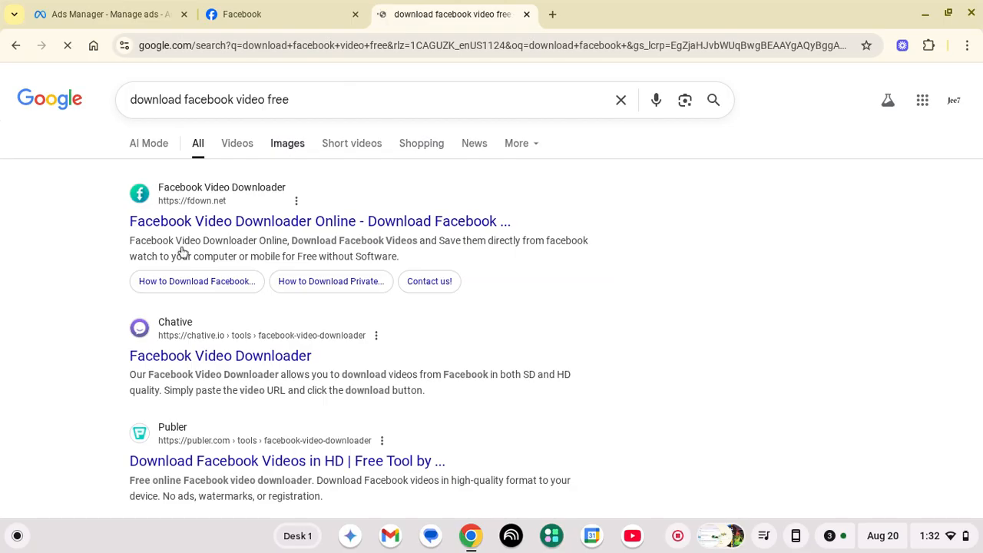
Download the pasted-link video as a normal-quality MP4 on FDOWN.net, then return to Ads Manager
left_click(180, 222)
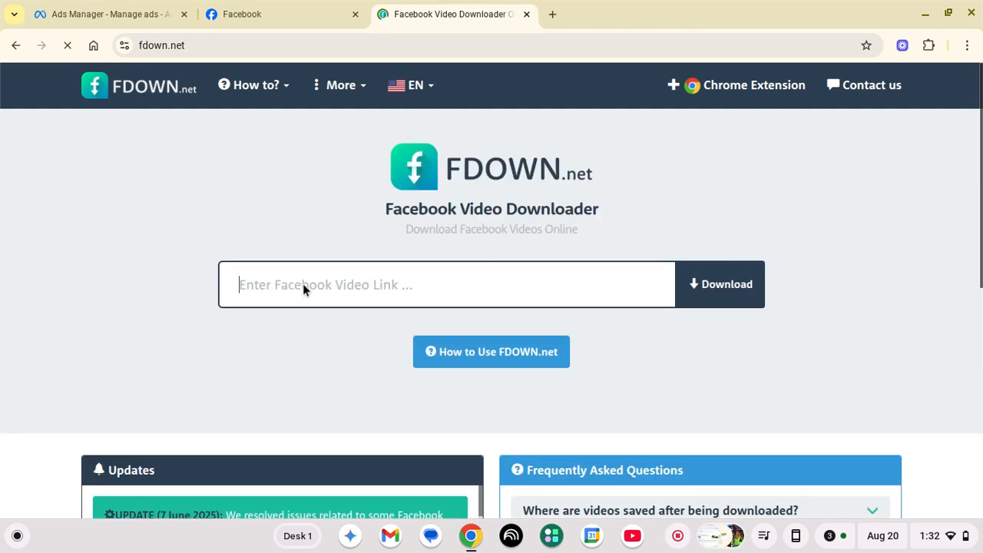
left_click(302, 285)
key("ctrl+v")
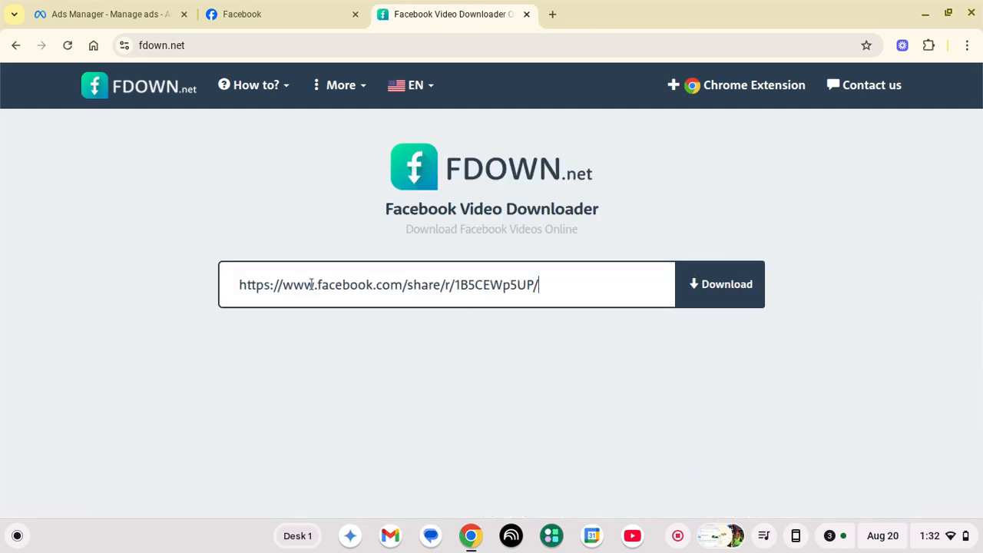
left_click(700, 282)
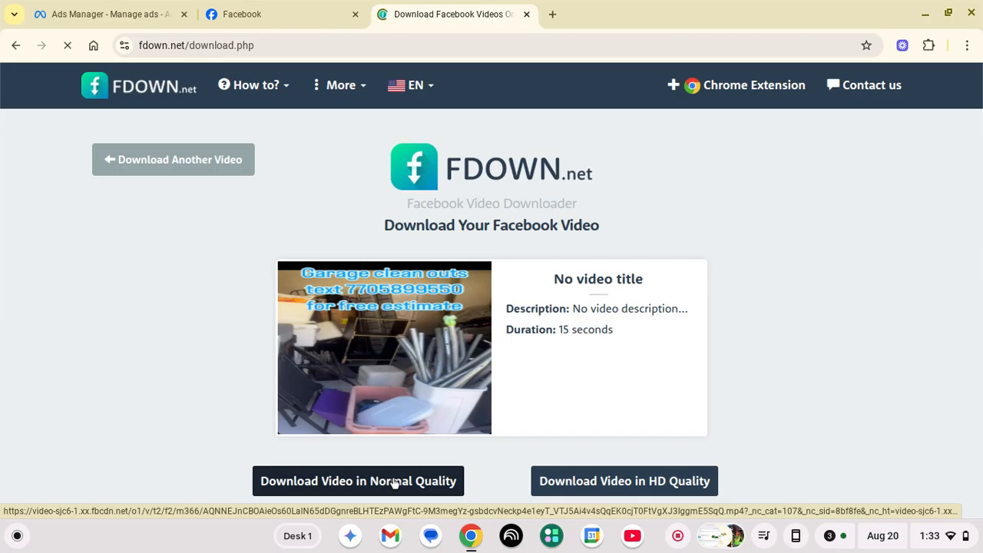
left_click(393, 482)
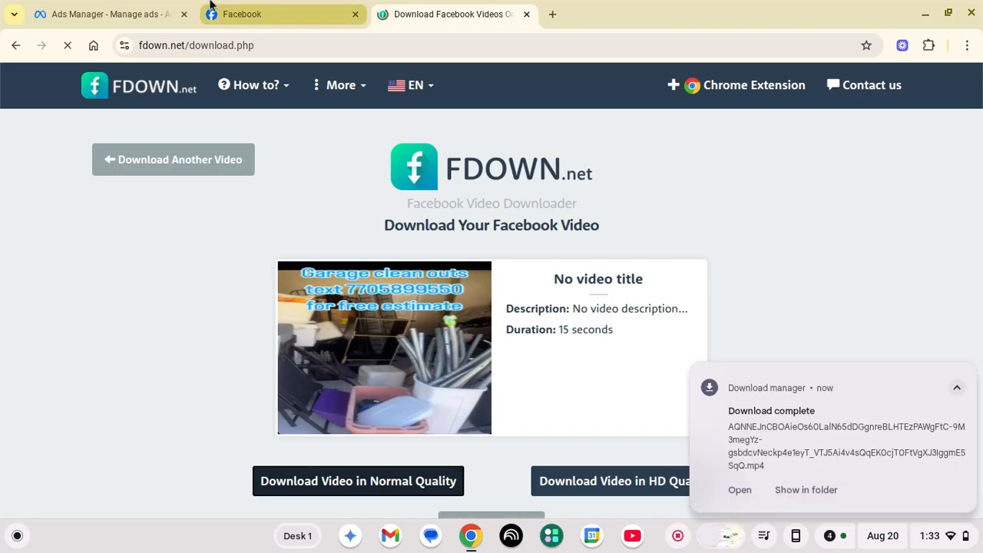
left_click(261, 14)
left_click(119, 5)
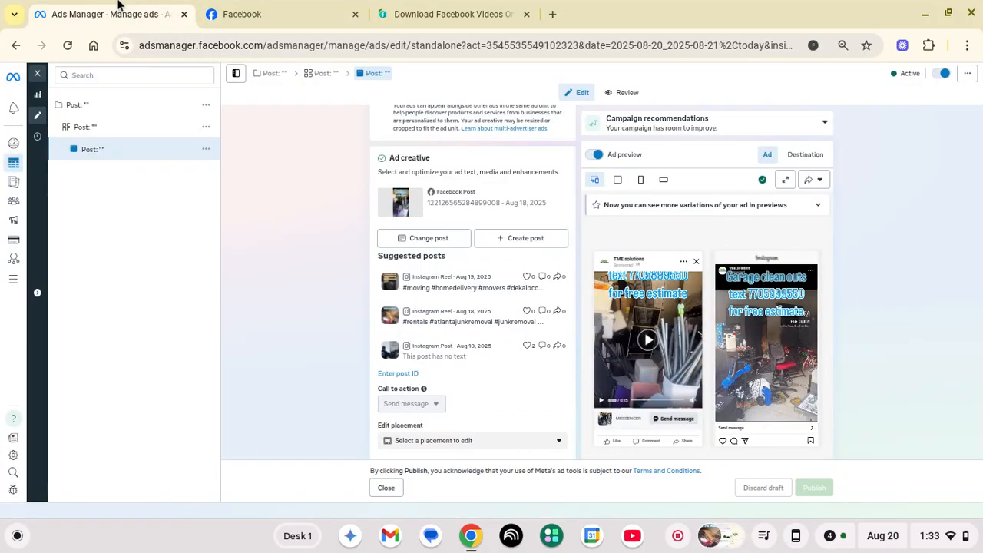
Close the ad editor and switch to the Ad sets tab showing the single active ad set
scroll(415, 208, "up", 3)
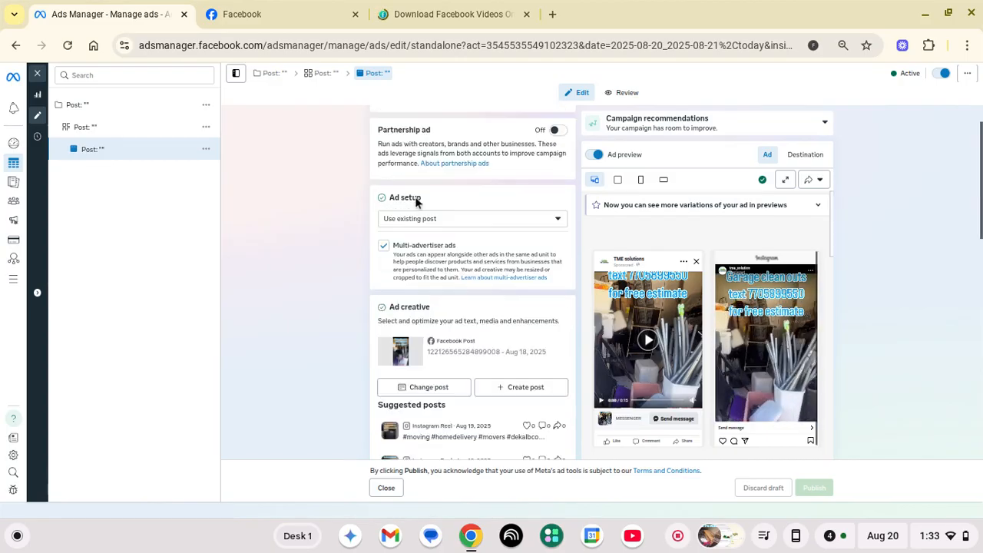
left_click(38, 75)
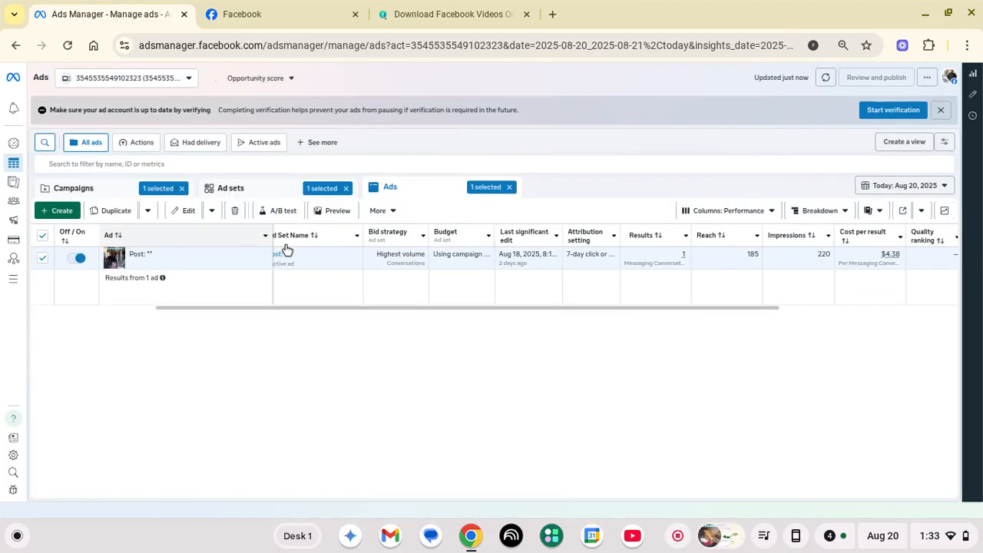
scroll(388, 263, "left", 3)
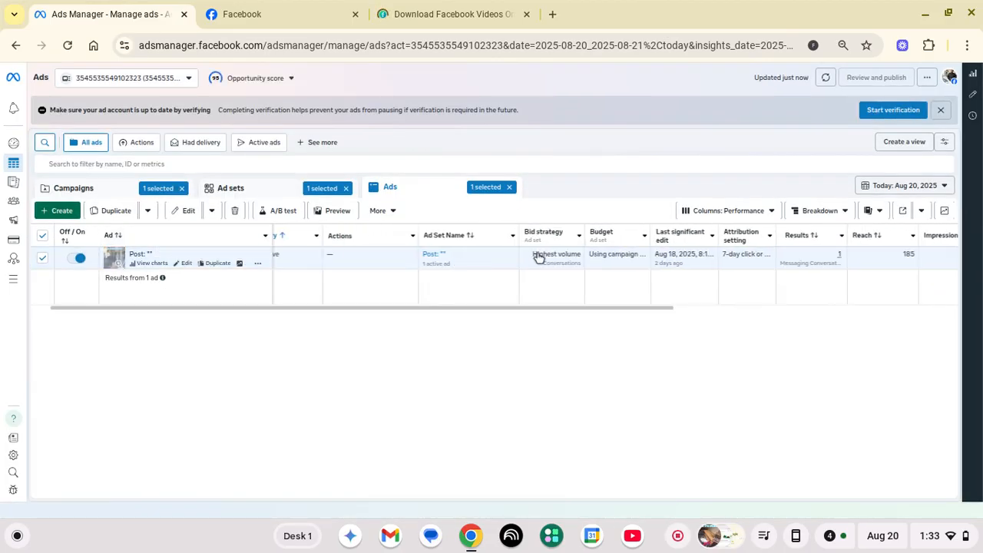
scroll(540, 257, "left", 2)
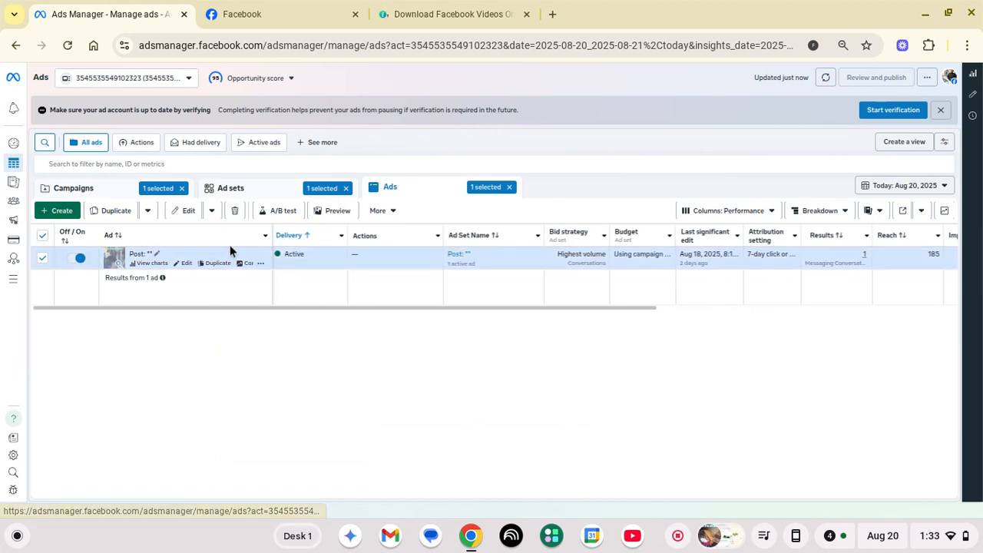
left_click(232, 189)
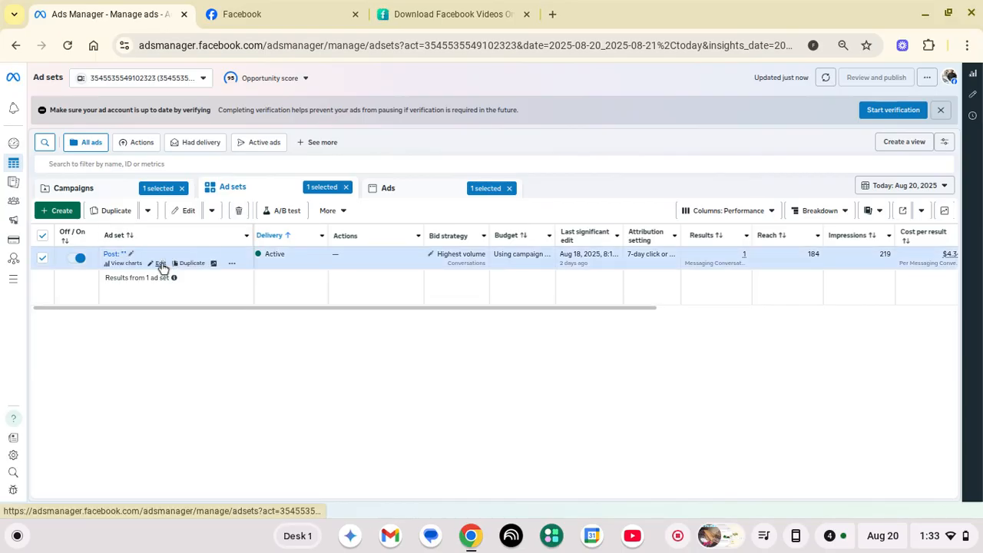
Open the active ad set's editor, scroll through its settings, then close it without changes
left_click(160, 264)
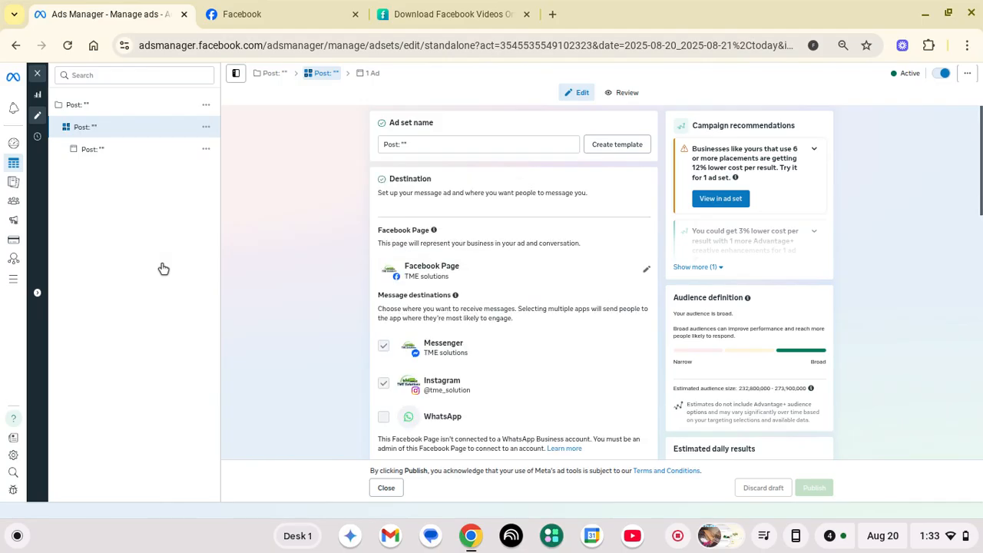
scroll(454, 247, "down", 4)
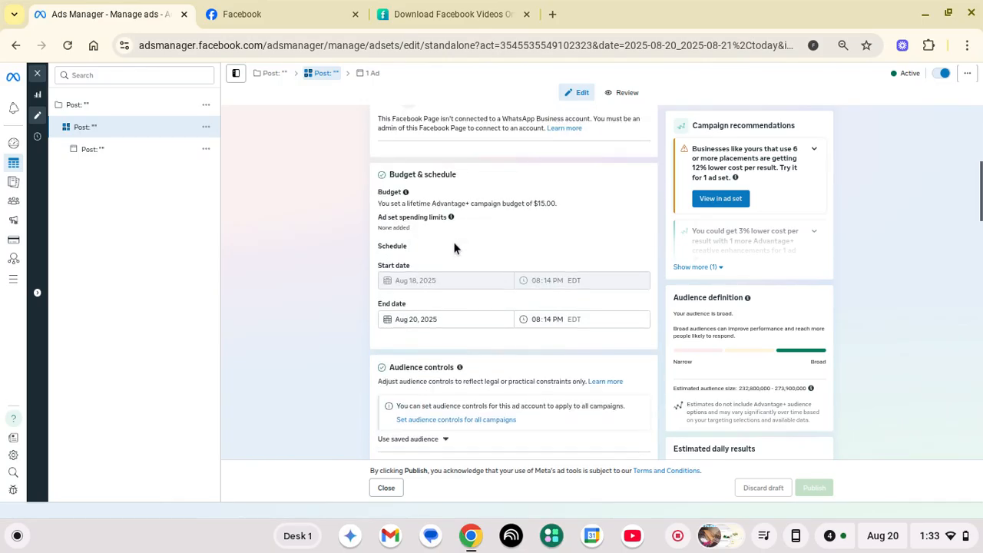
scroll(454, 247, "down", 10)
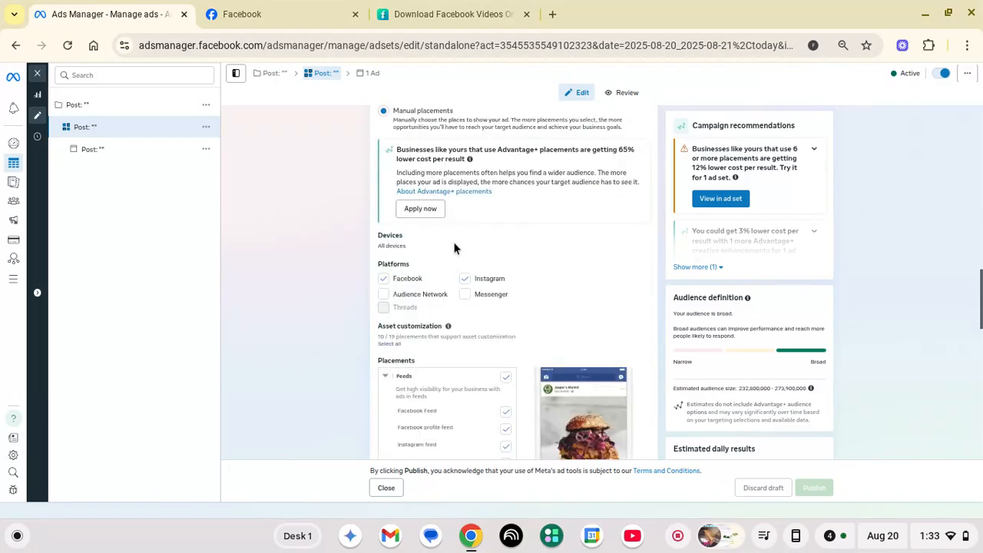
scroll(454, 247, "down", 4)
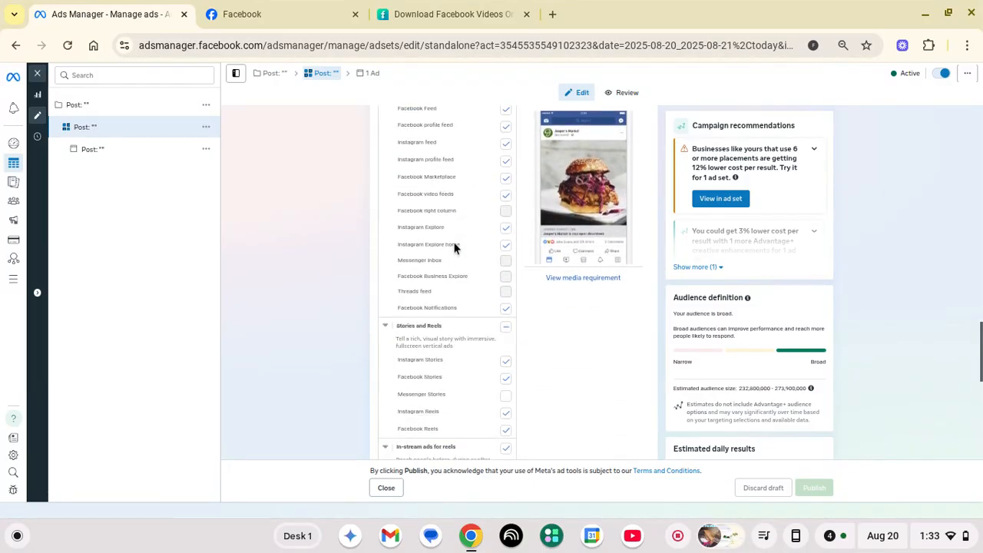
scroll(454, 247, "down", 6)
scroll(454, 247, "up", 5)
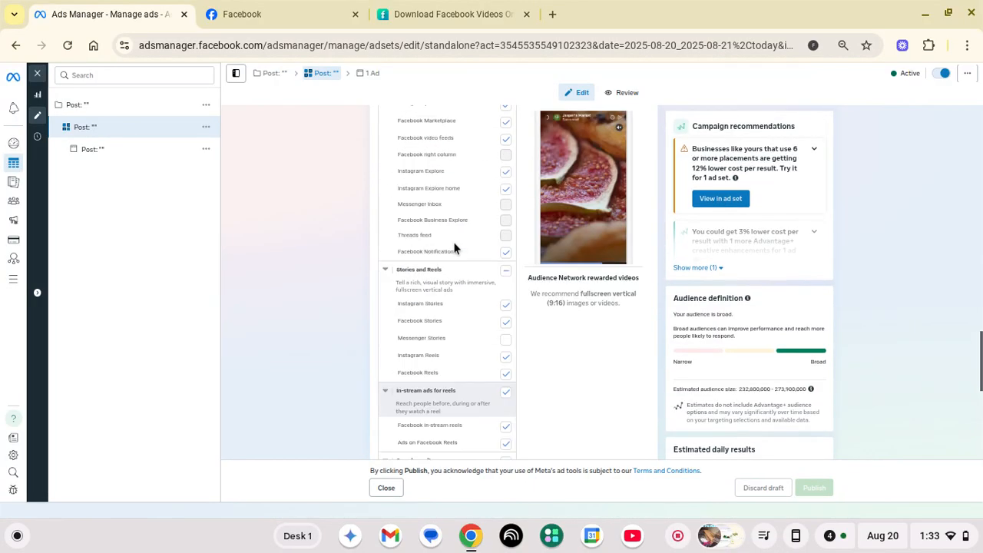
scroll(454, 248, "up", 15)
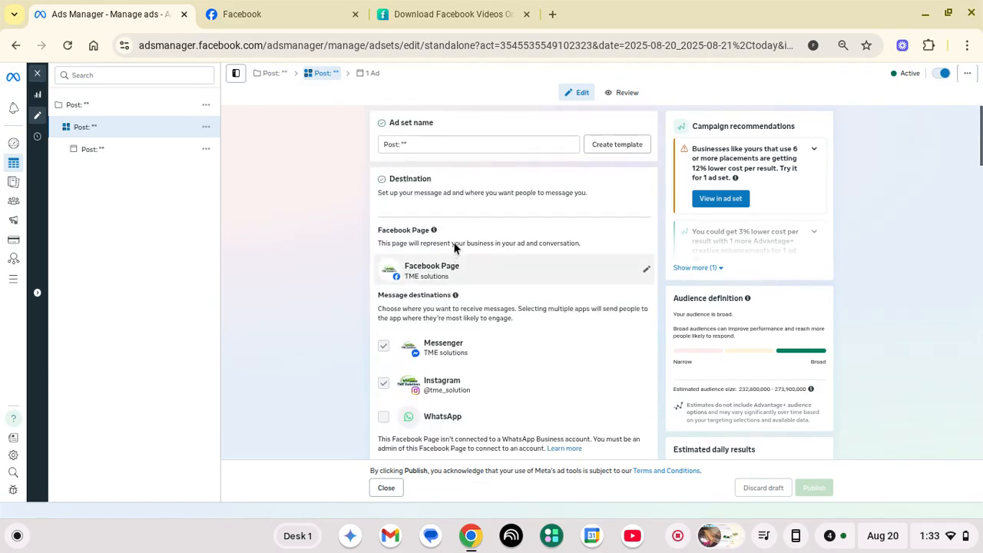
scroll(454, 247, "down", 6)
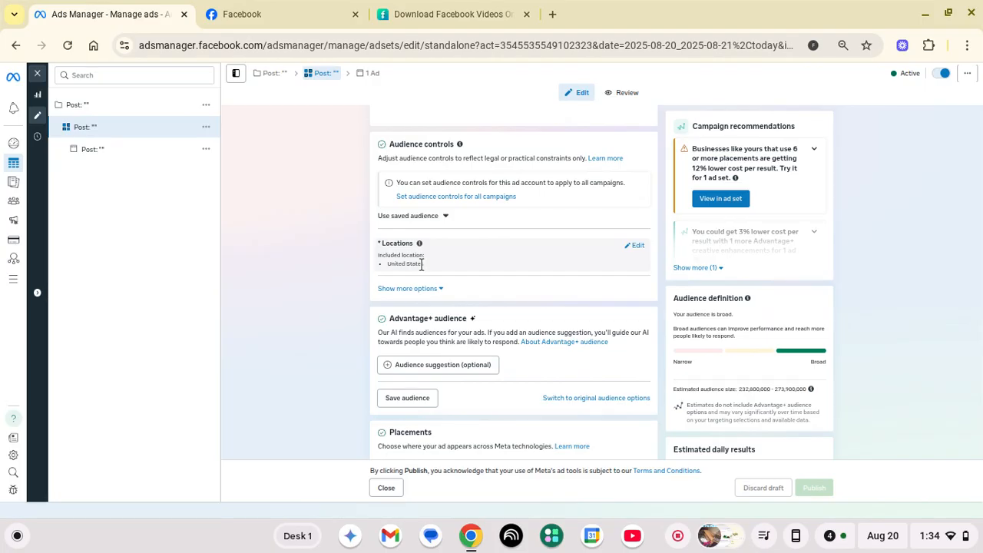
left_click(38, 74)
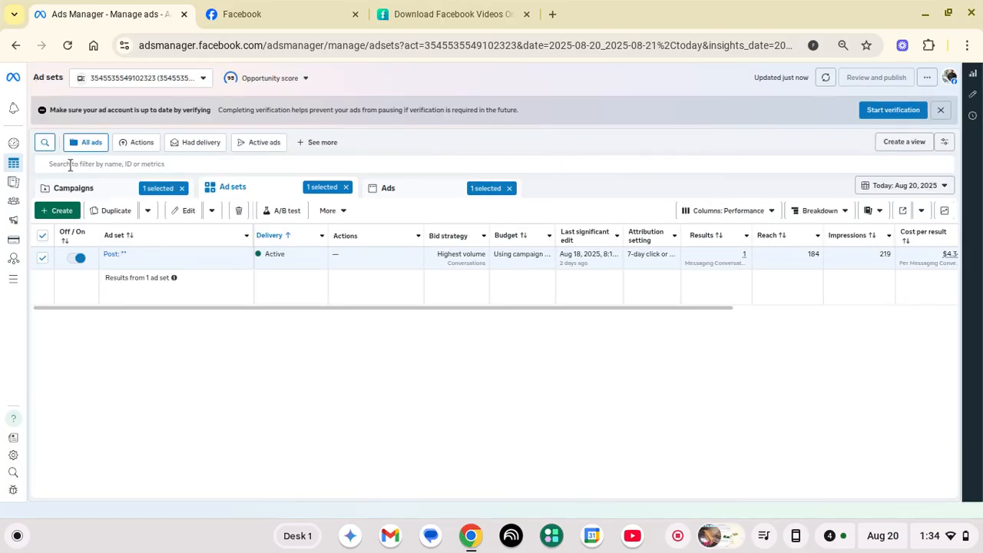
From the Campaigns list, create a new Engagement campaign using the manual engagement setup
left_click(101, 194)
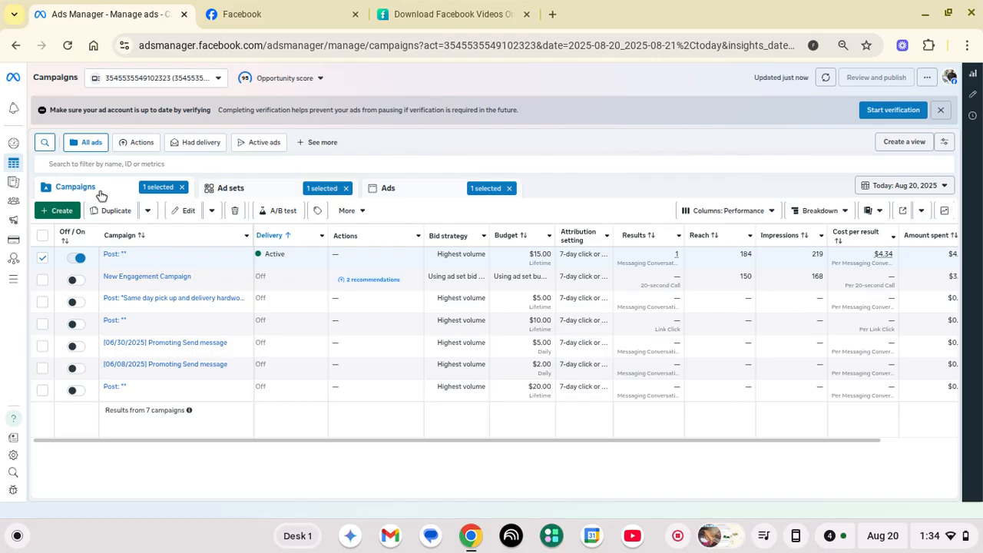
left_click(55, 213)
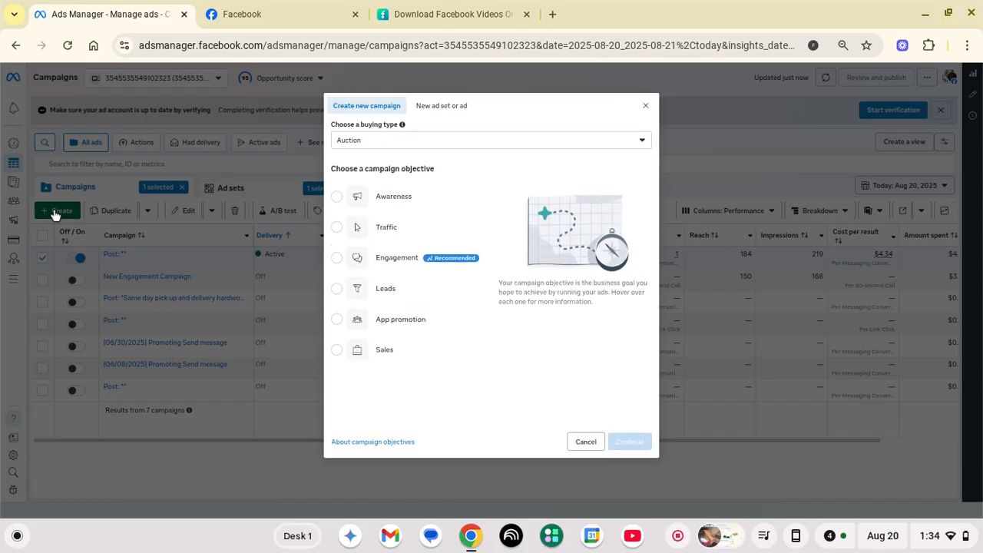
left_click(340, 261)
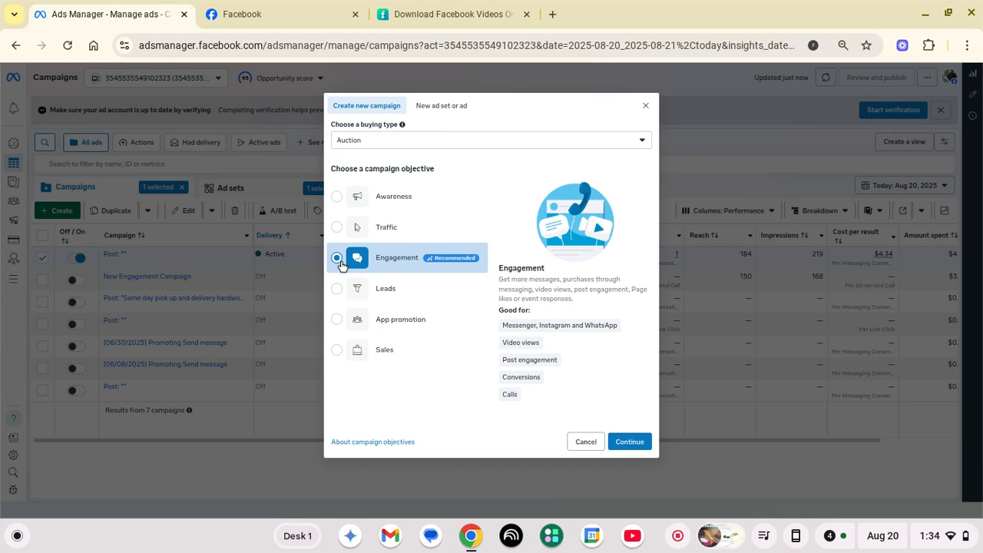
left_click(634, 443)
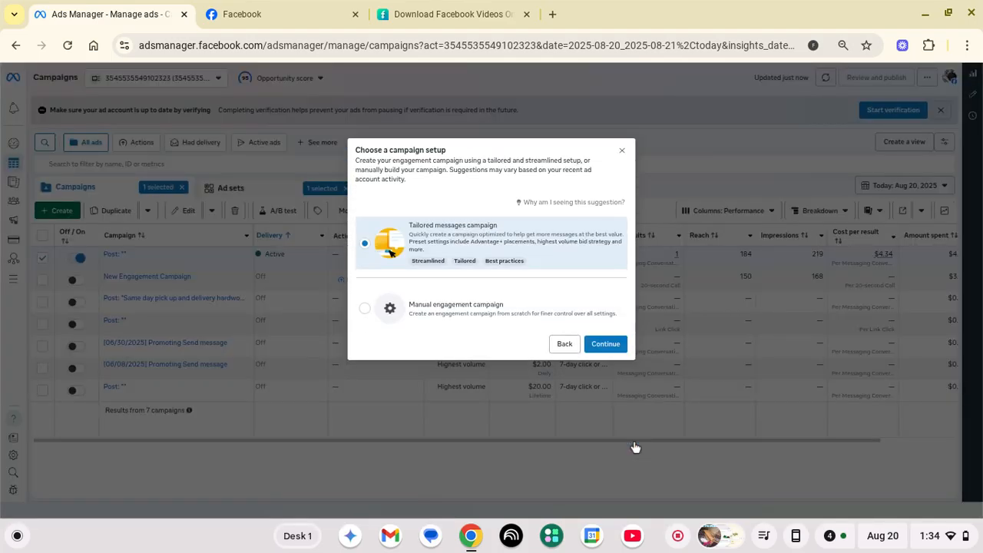
left_click(489, 306)
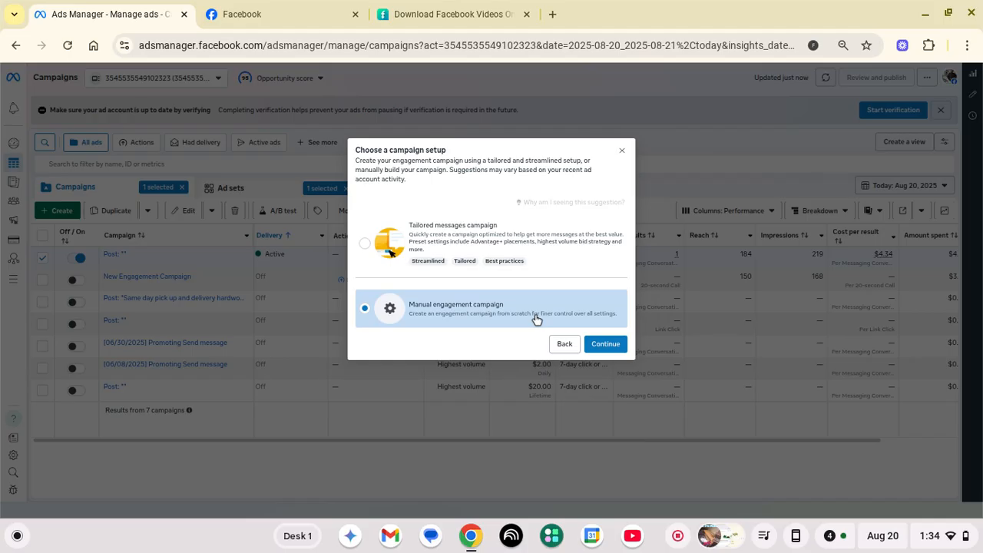
left_click(604, 345)
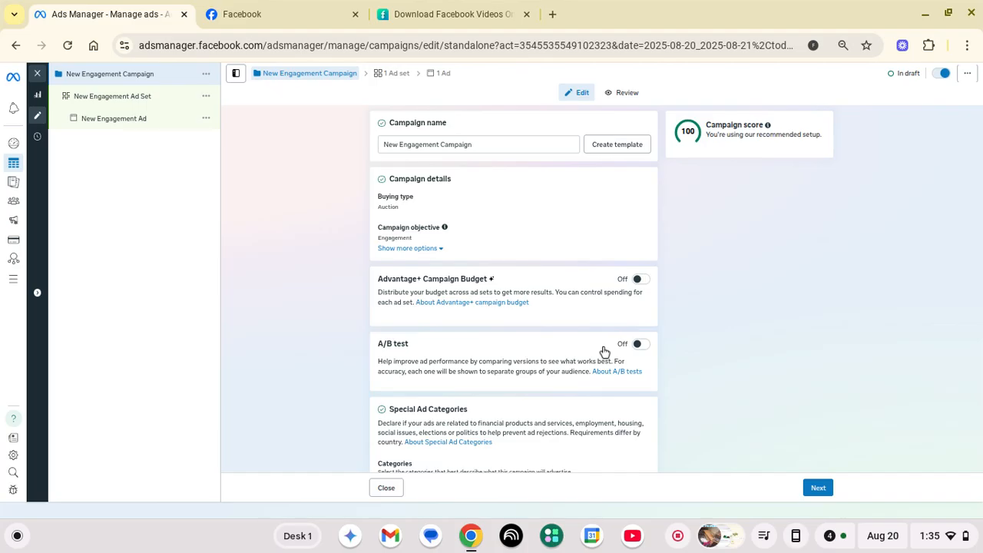
Append 'VA' to make the campaign name 'New Engagement Campaign VA' and continue to the ad set
left_click(488, 144)
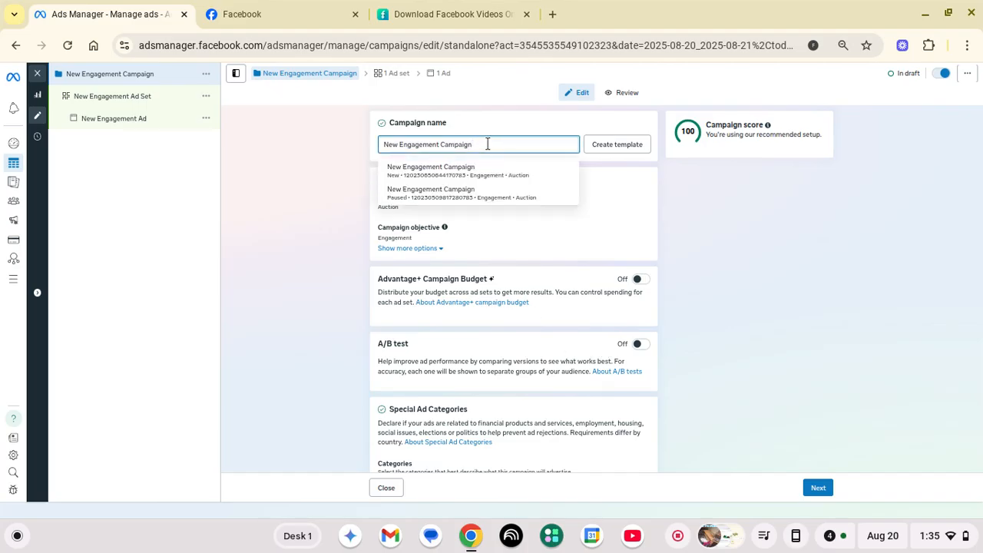
type("VA")
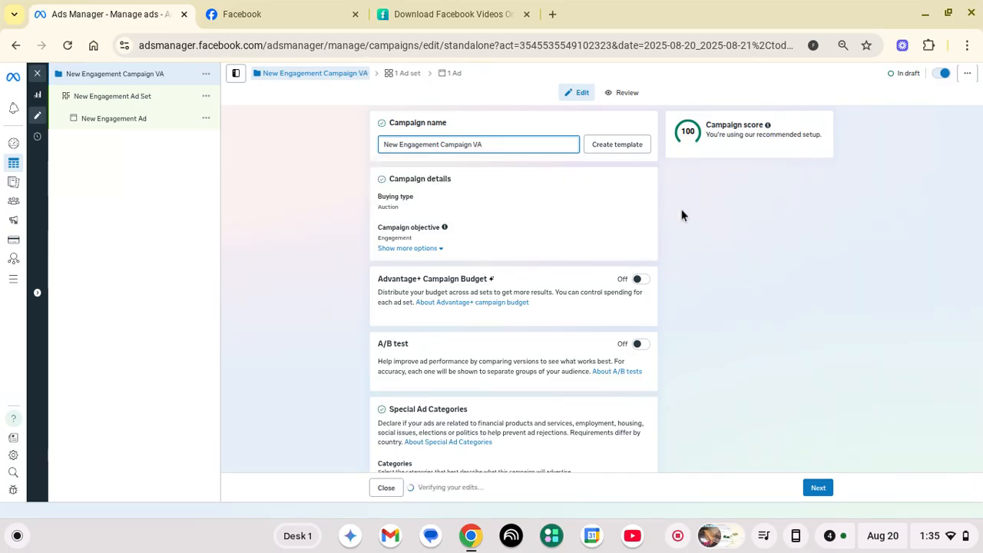
scroll(682, 215, "down", 1)
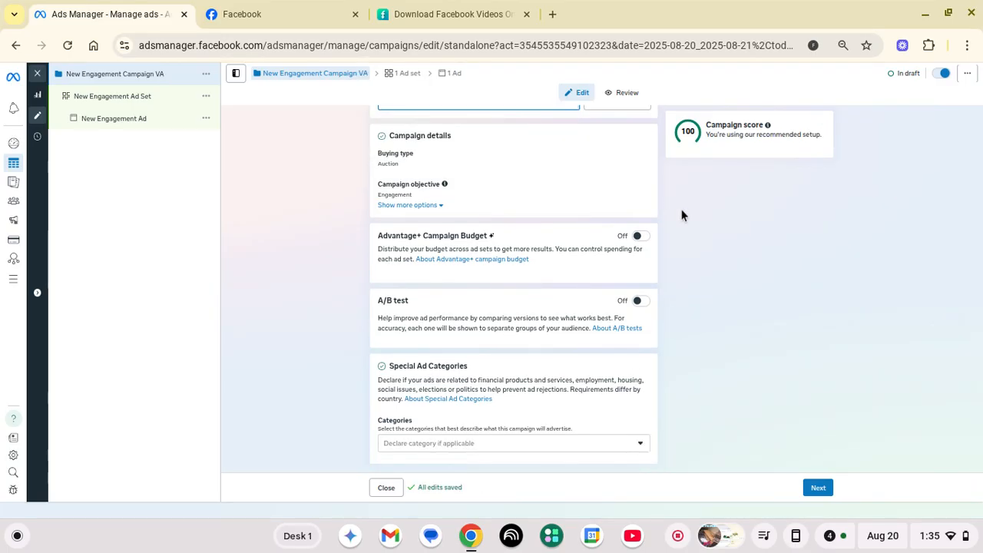
left_click(819, 489)
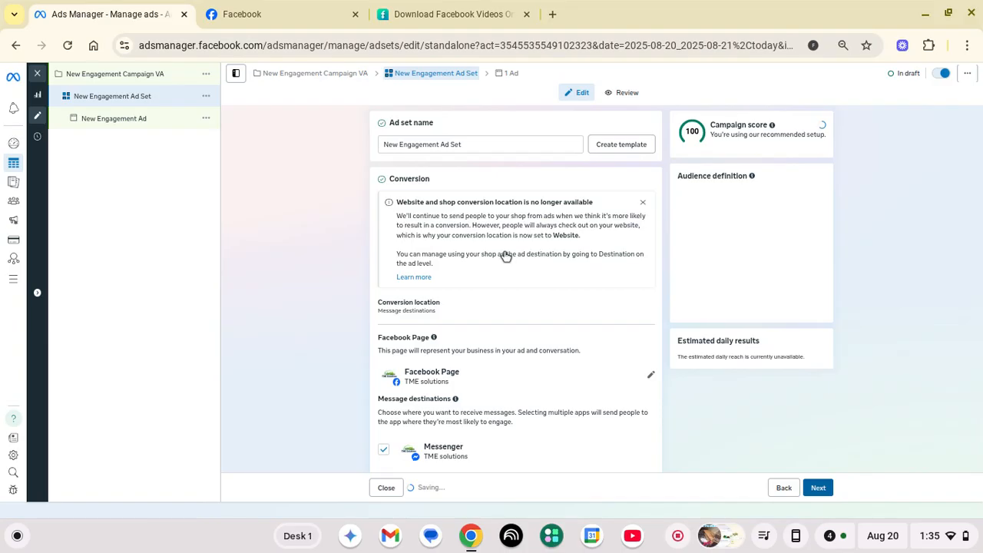
Lower the ad set's daily budget from $20.00 to $10.00
scroll(506, 256, "down", 3)
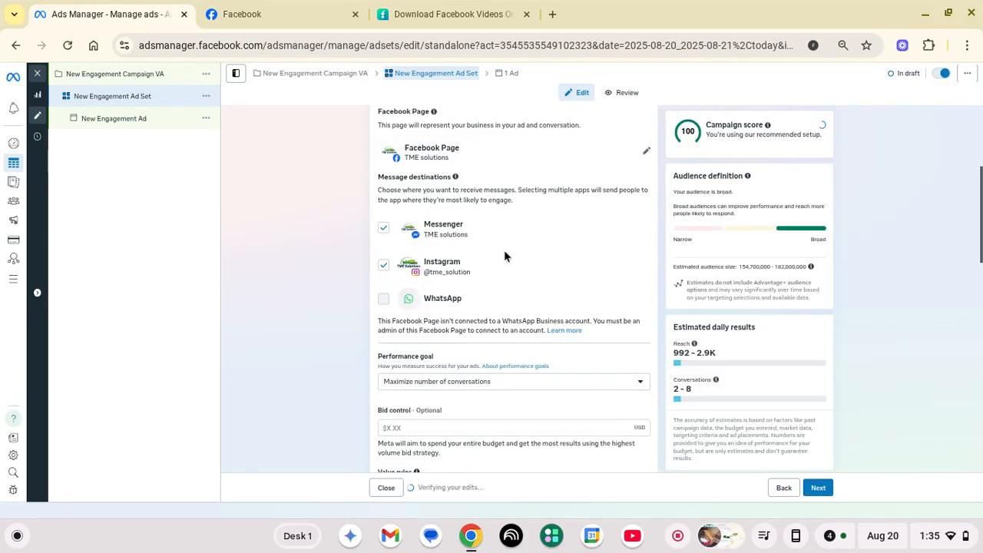
scroll(484, 254, "down", 4)
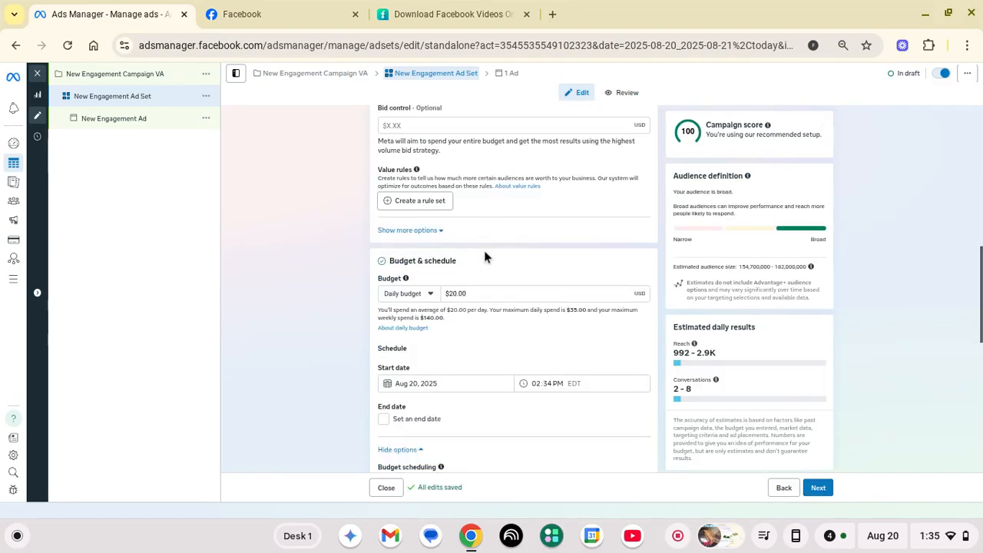
triple_click(477, 292)
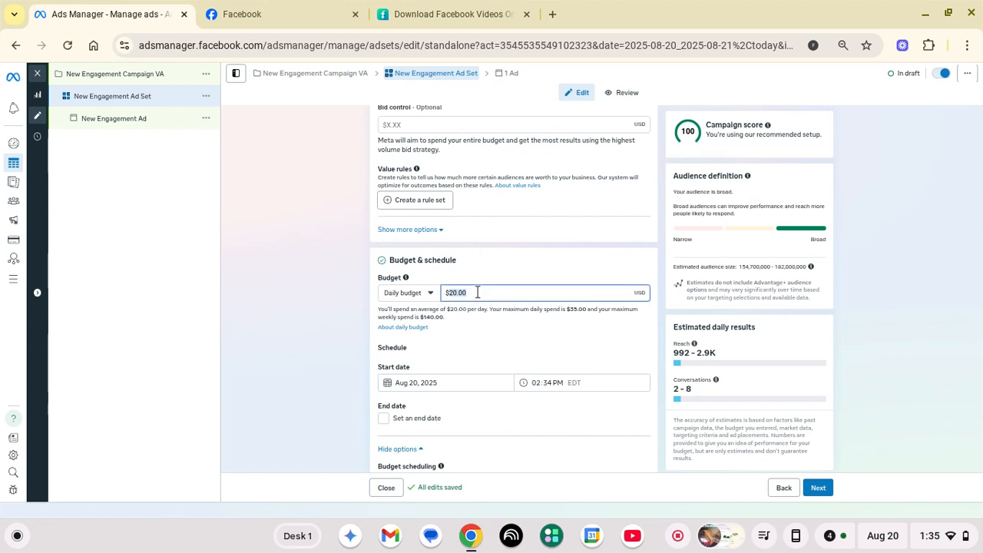
type("10")
left_click(302, 287)
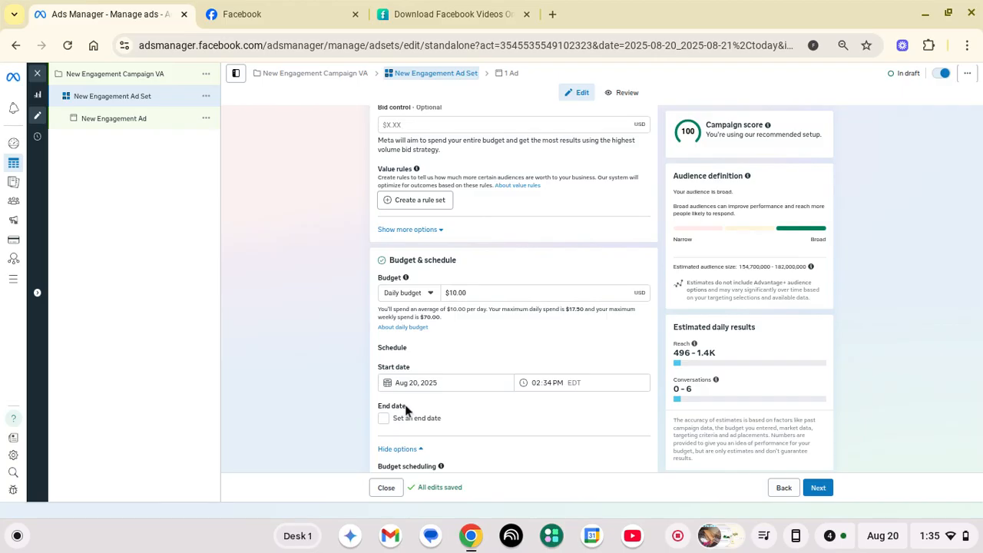
Reveal the additional audience options under Locations
scroll(341, 350, "down", 1)
scroll(341, 355, "down", 5)
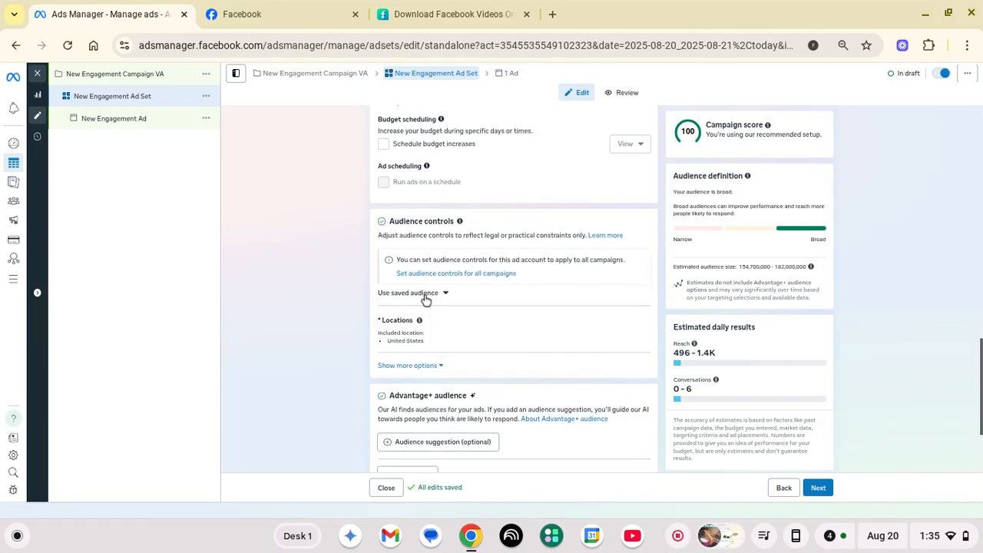
left_click(419, 365)
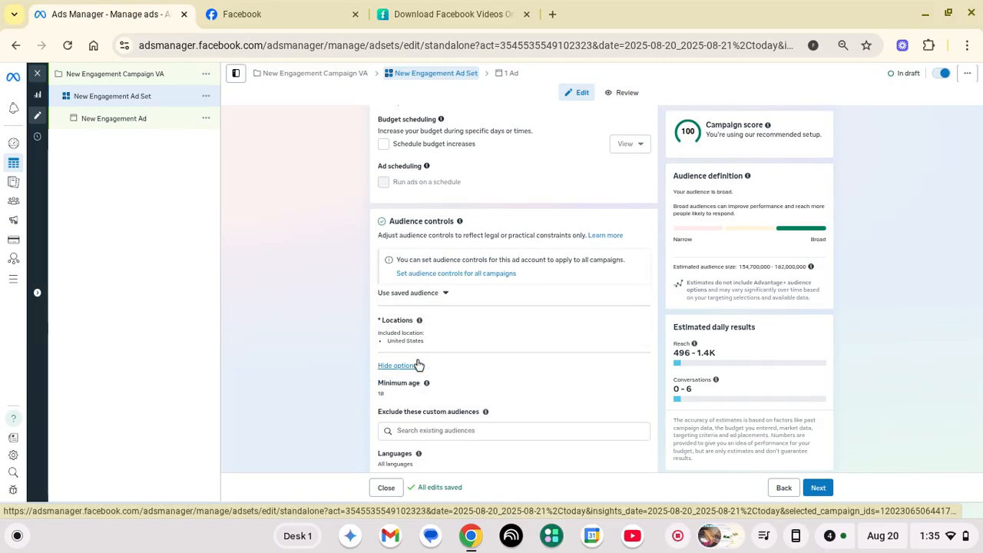
scroll(419, 366, "down", 3)
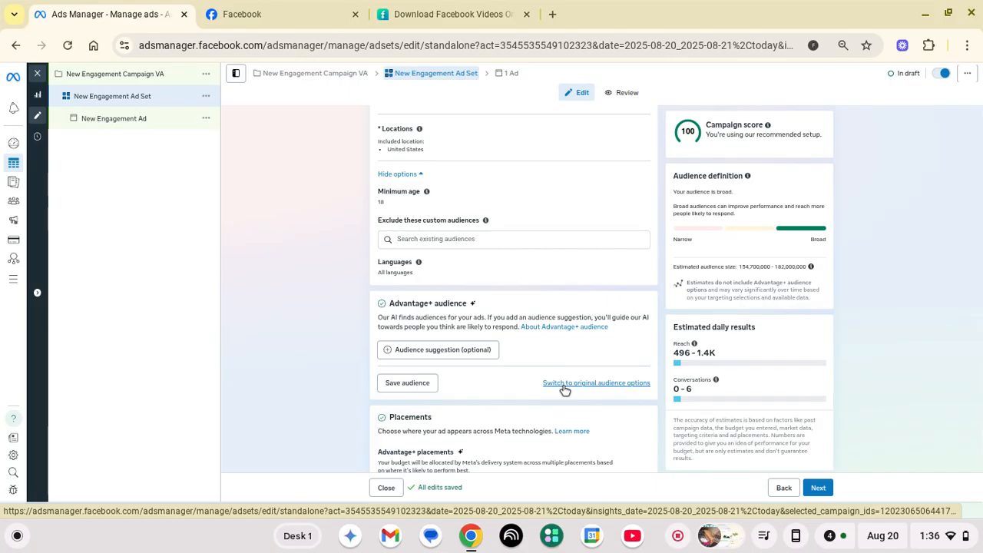
Use the original audience instead of Advantage+ and bring up the Locations editor
left_click(565, 384)
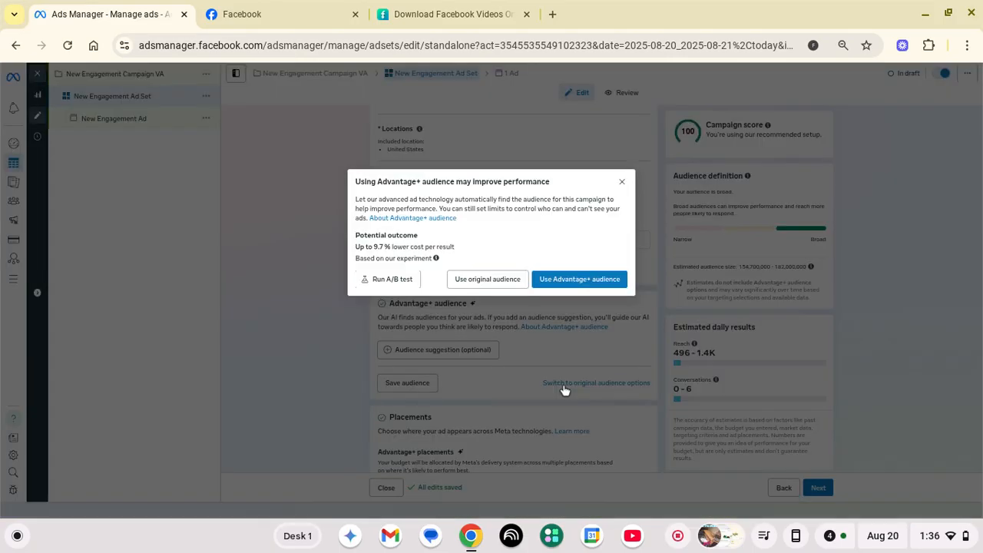
left_click(488, 280)
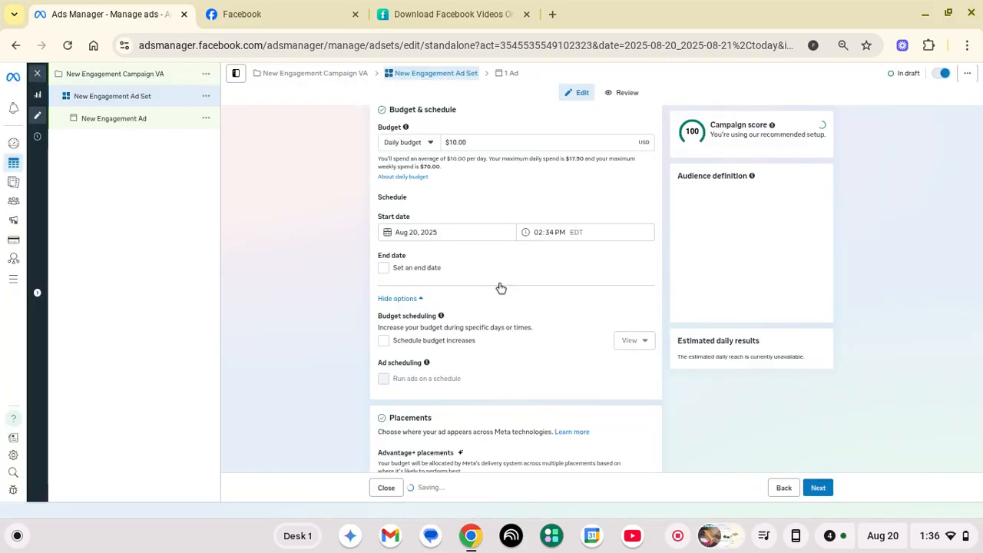
scroll(500, 288, "down", 6)
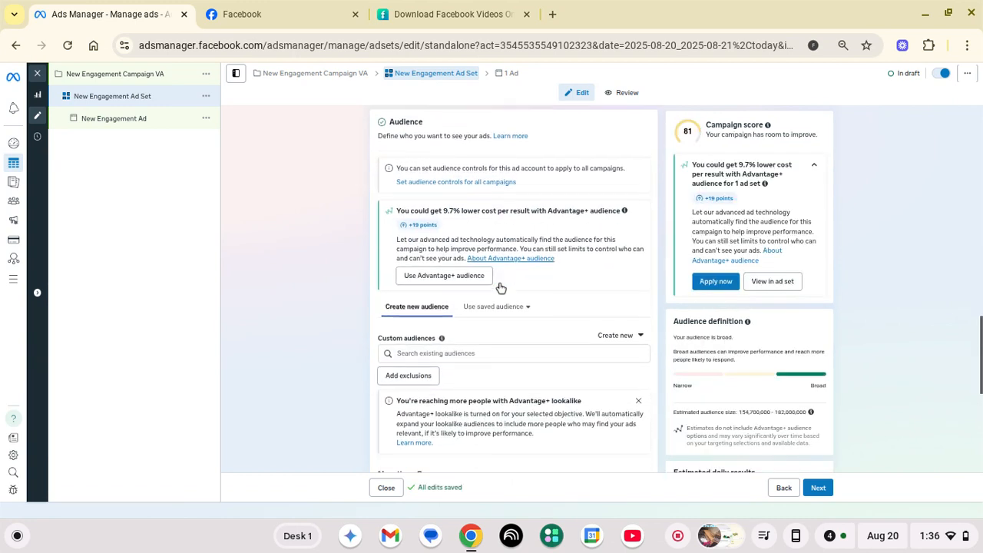
scroll(501, 288, "down", 1)
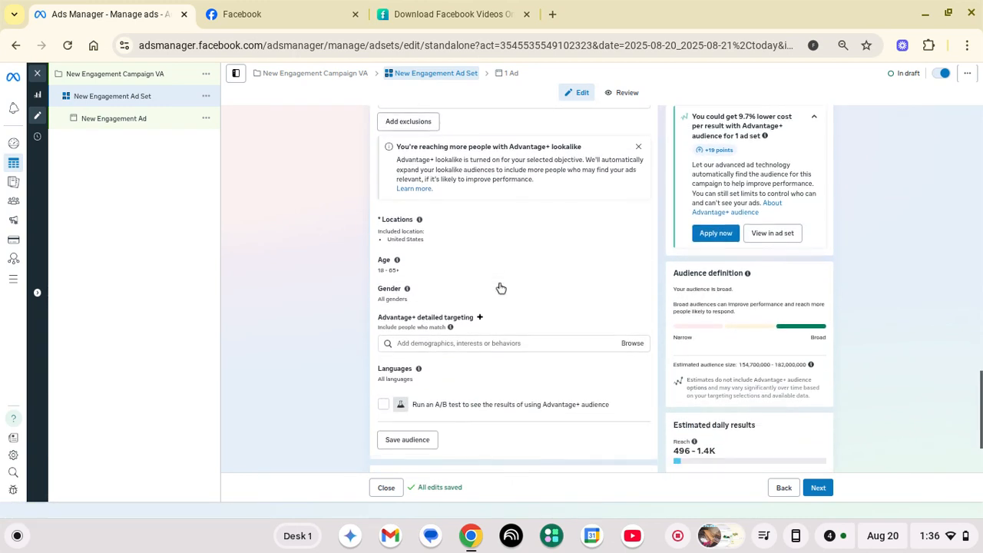
scroll(501, 288, "up", 1)
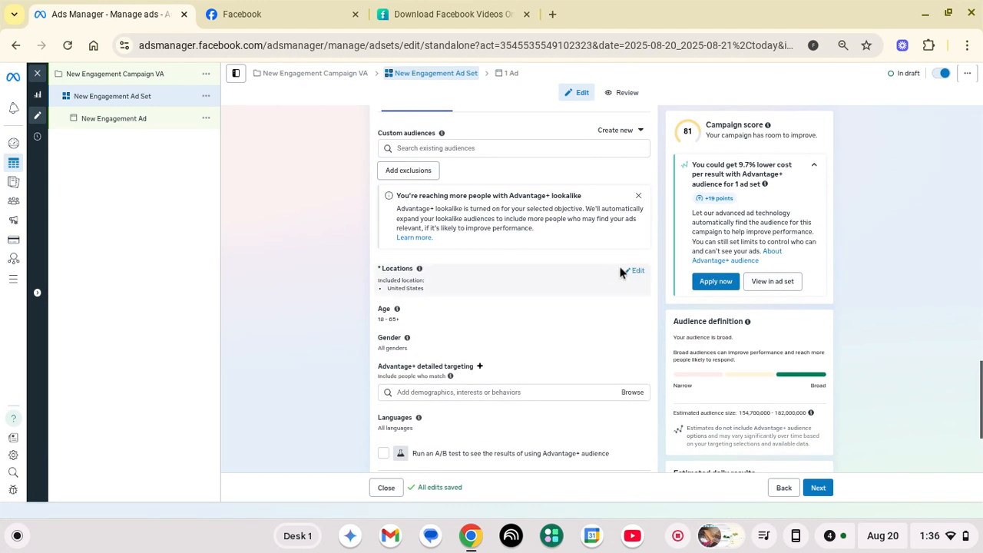
left_click(635, 273)
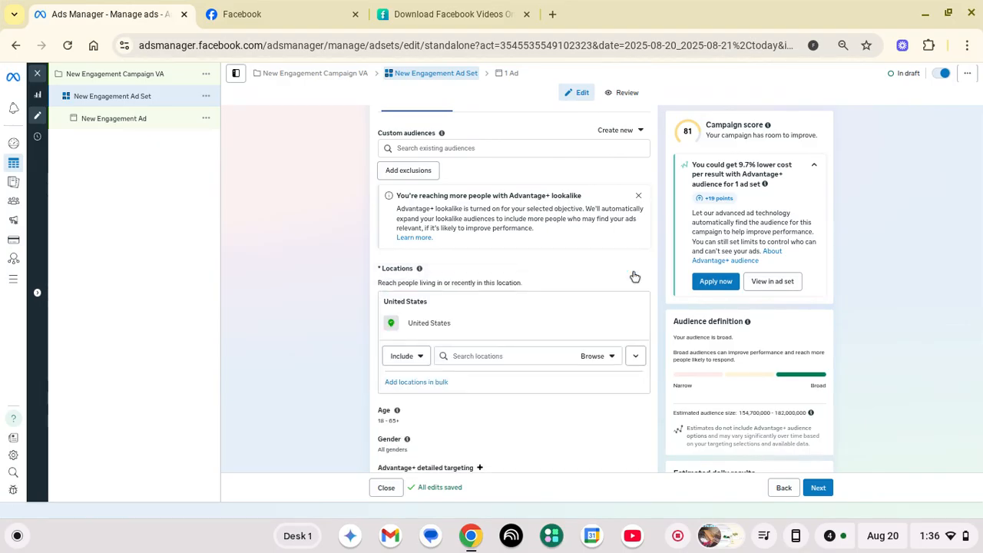
Replace United States with Atlanta, Georgia as the location, using a 50-mile radius
left_click(533, 354)
type("atlanta")
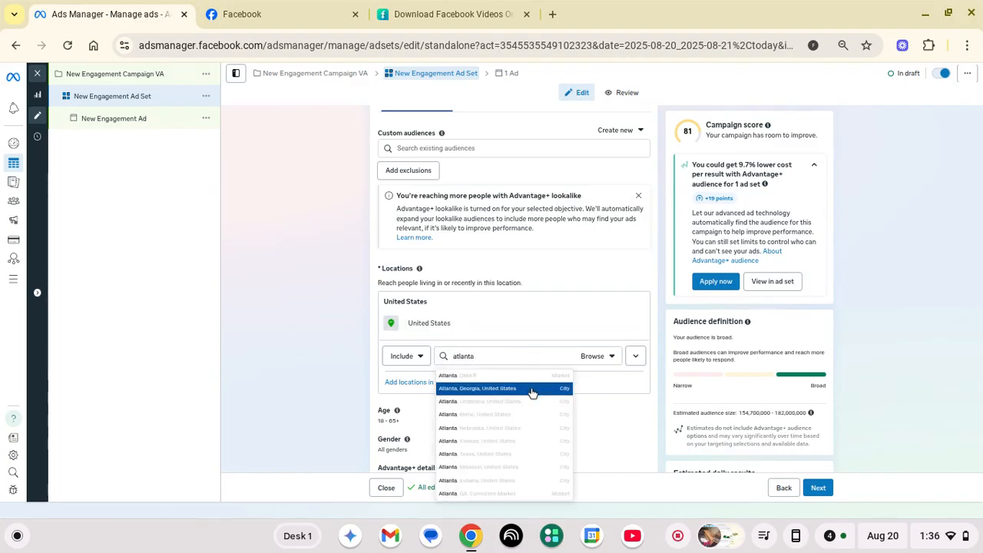
left_click(532, 391)
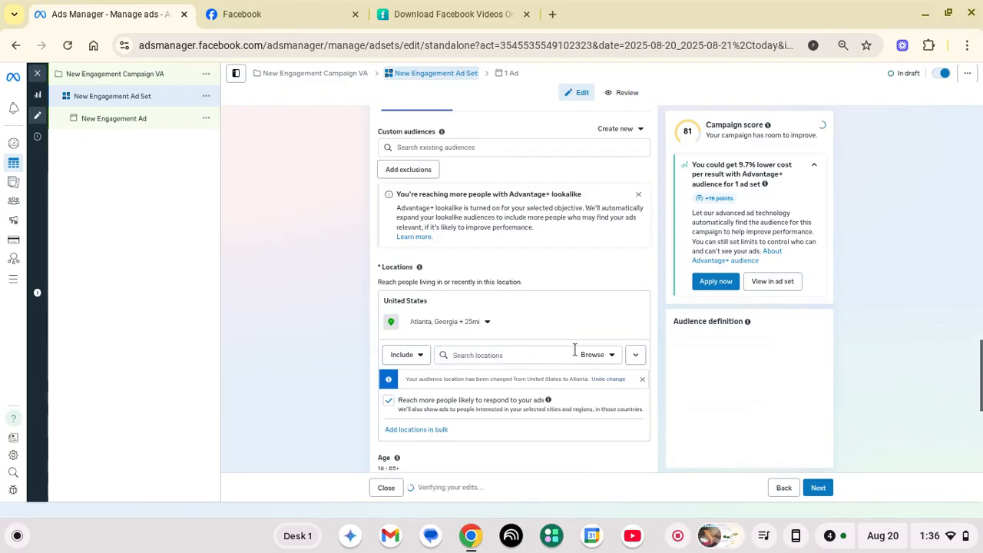
left_click(475, 324)
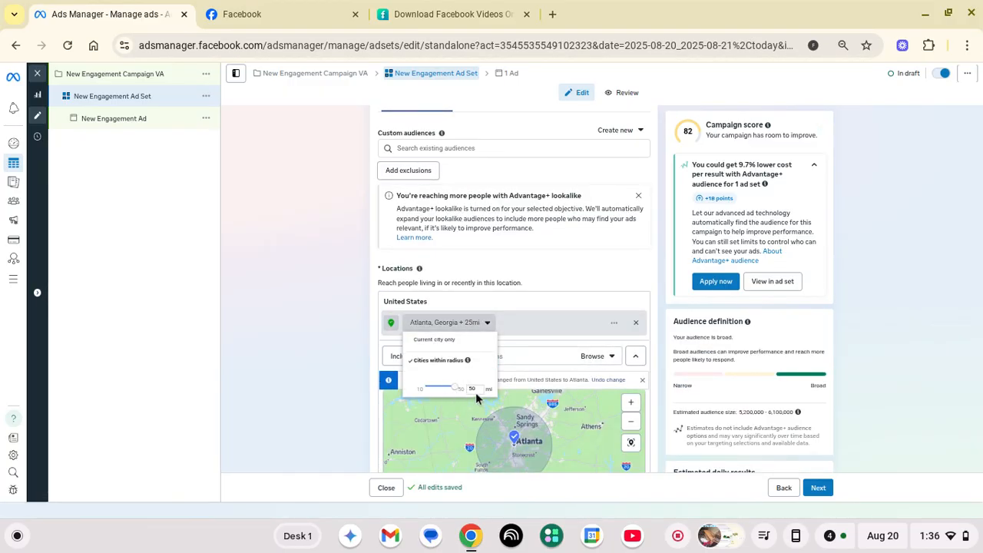
left_click(560, 327)
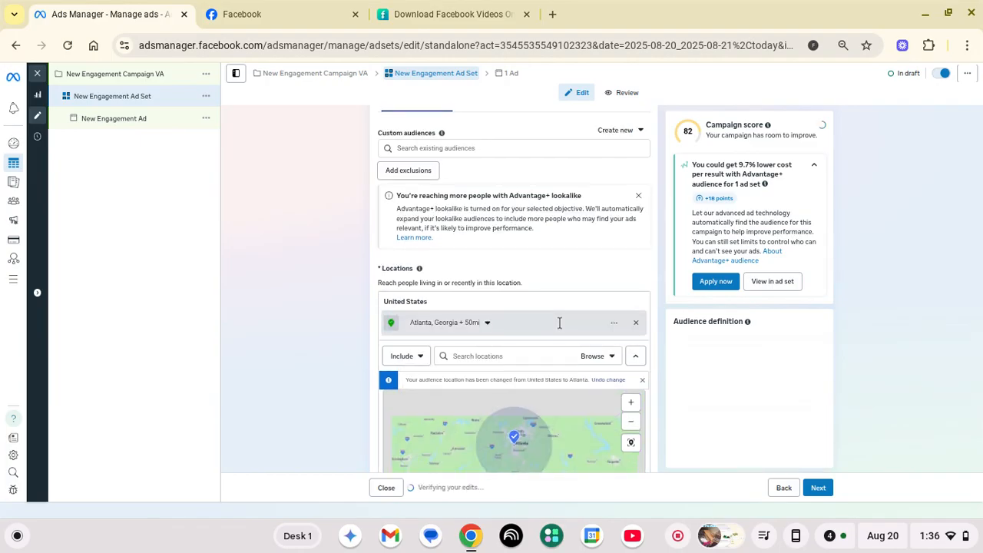
scroll(349, 371, "down", 3)
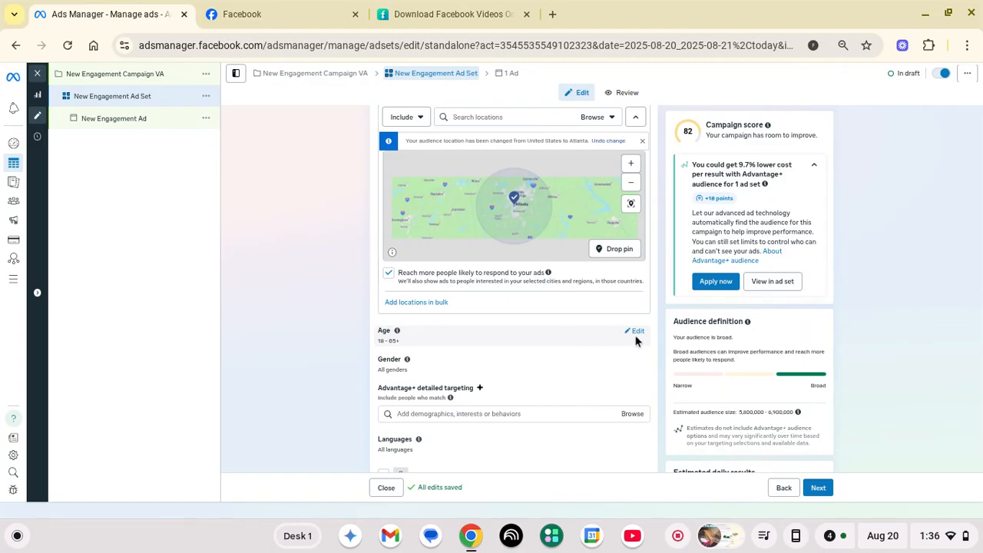
Raise the minimum audience age to 30, keeping the 65+ maximum
left_click(637, 336)
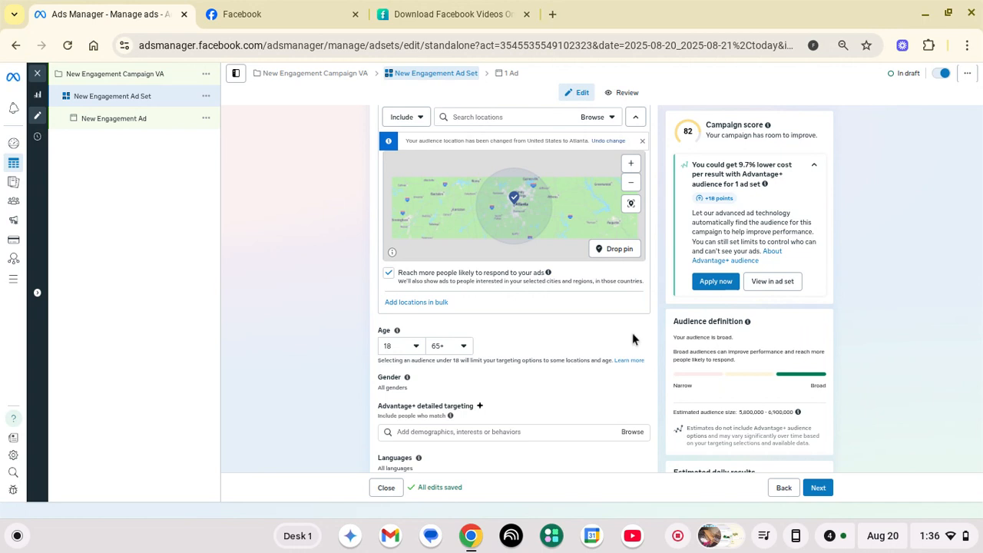
left_click(415, 350)
scroll(432, 395, "down", 3)
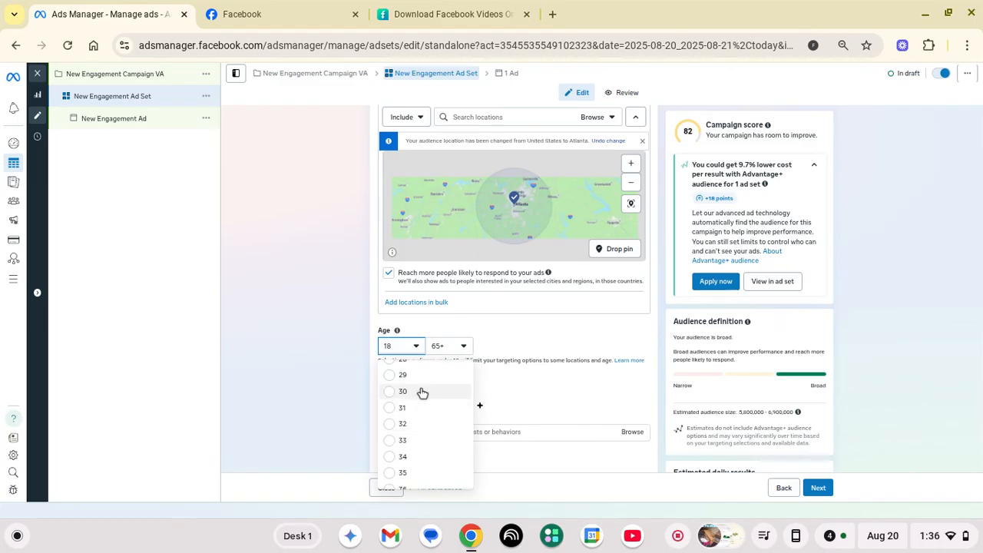
left_click(421, 393)
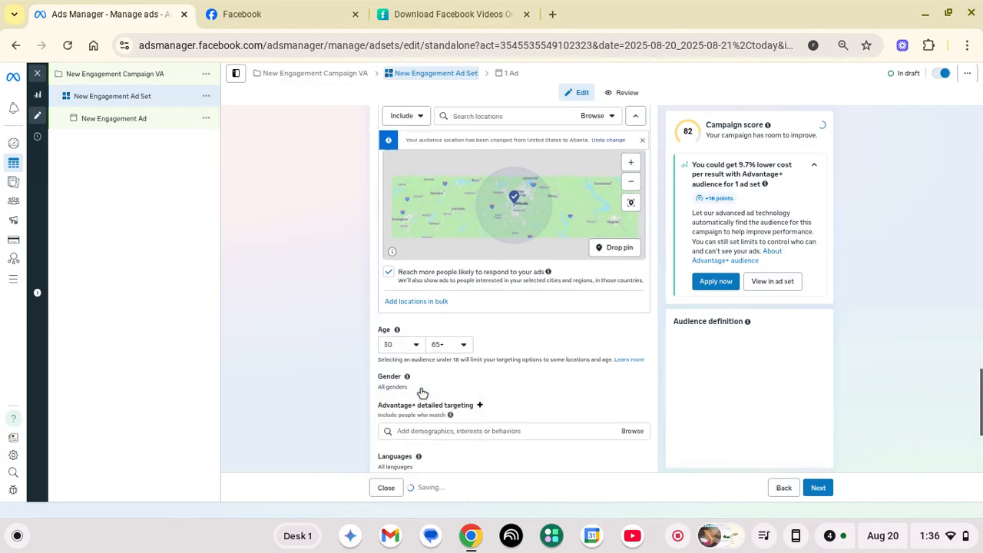
scroll(293, 331, "down", 3)
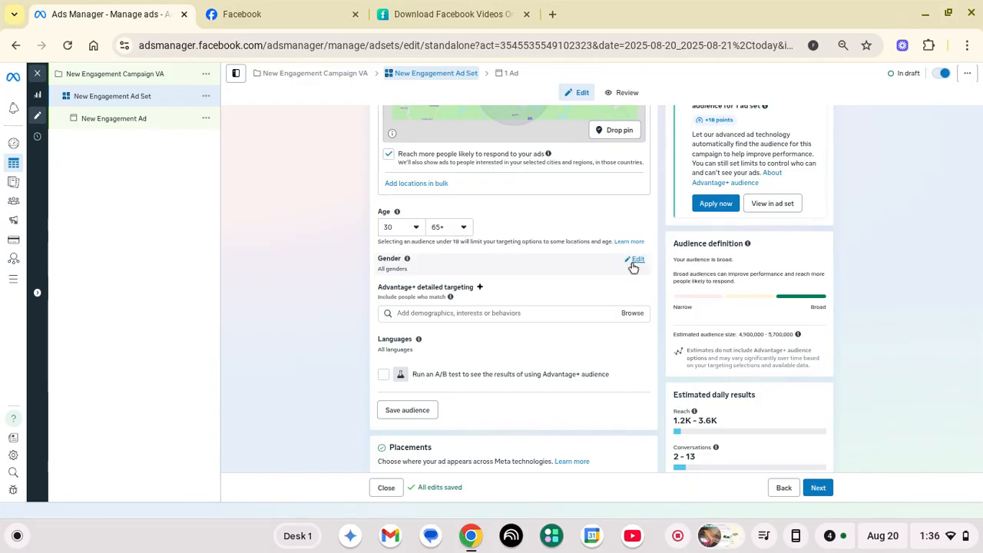
Review the gender setting, leaving All genders selected
left_click(635, 262)
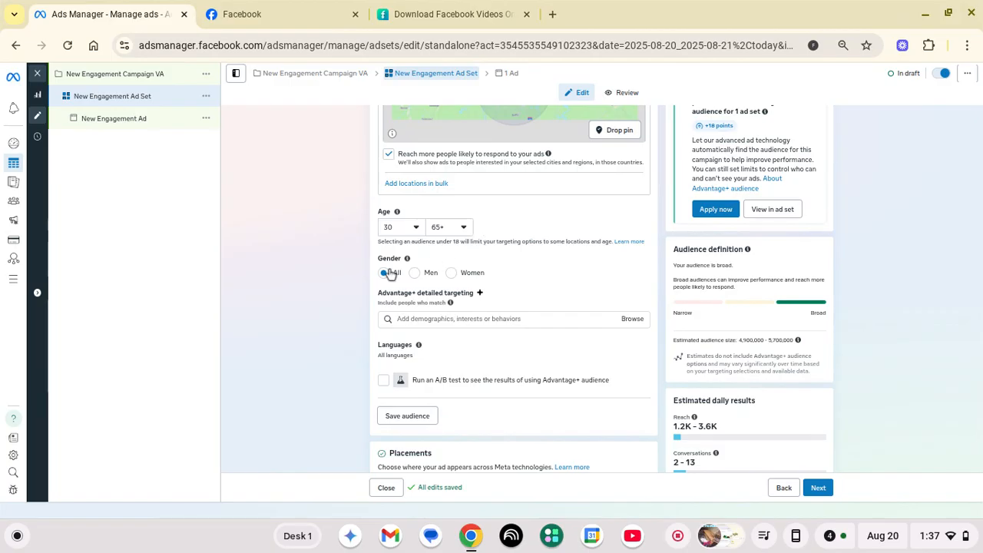
scroll(330, 284, "down", 1)
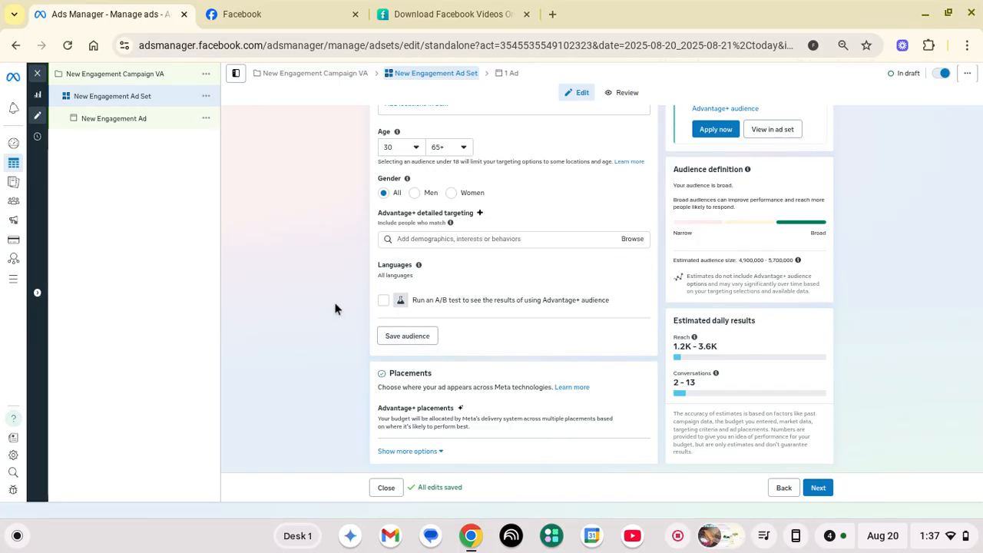
scroll(333, 304, "up", 5)
scroll(333, 305, "up", 5)
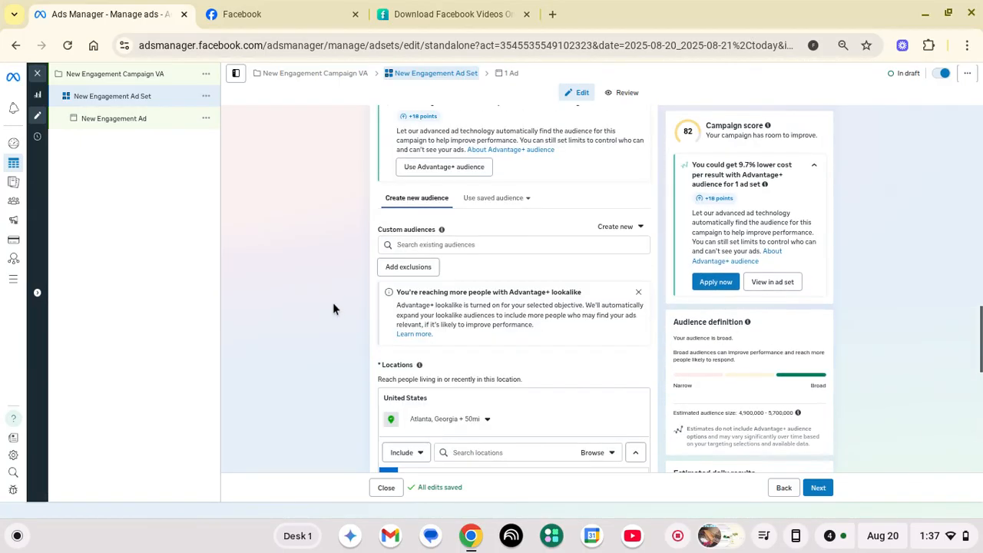
scroll(334, 307, "up", 3)
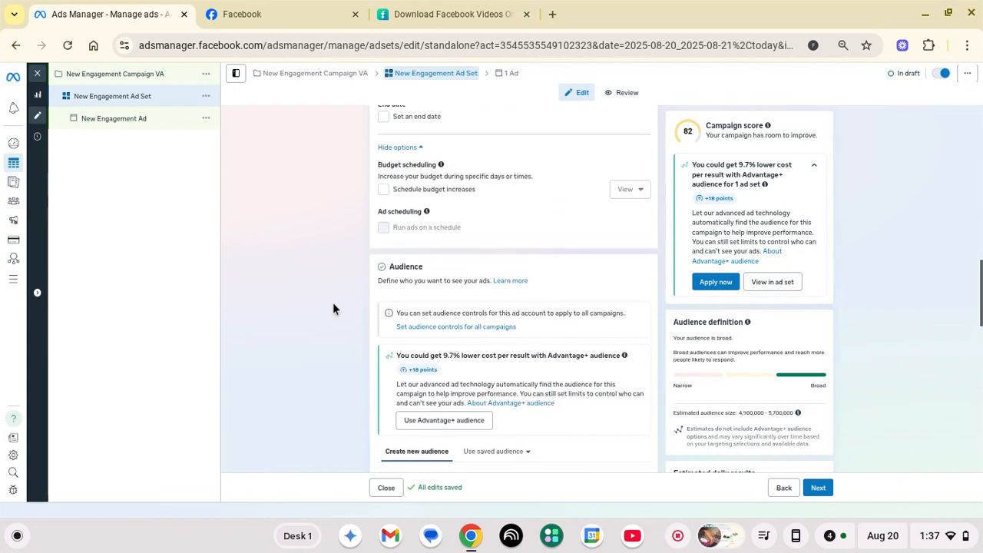
scroll(332, 304, "down", 10)
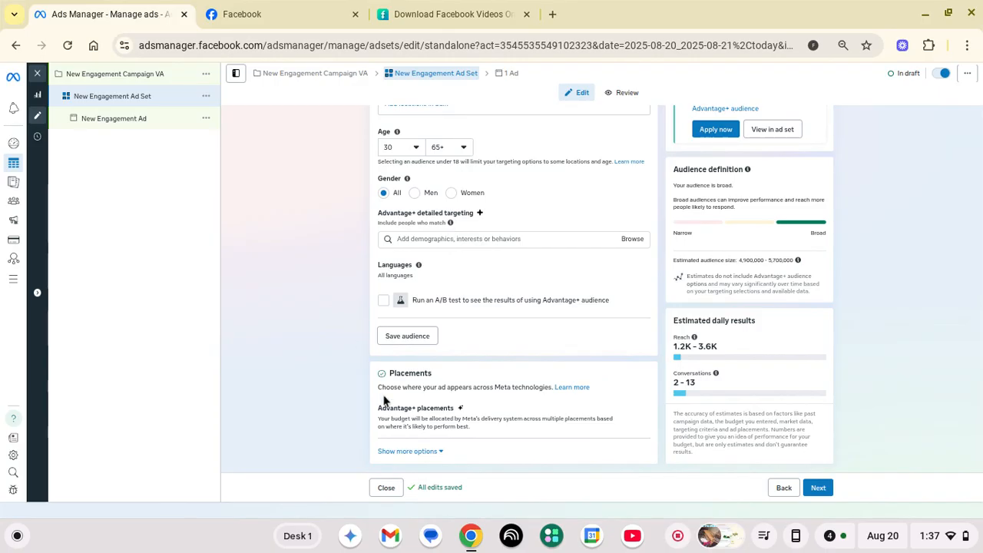
Switch to manual placements and untick Audience Network and Messenger, leaving Facebook and Instagram
mouse_move(509, 419)
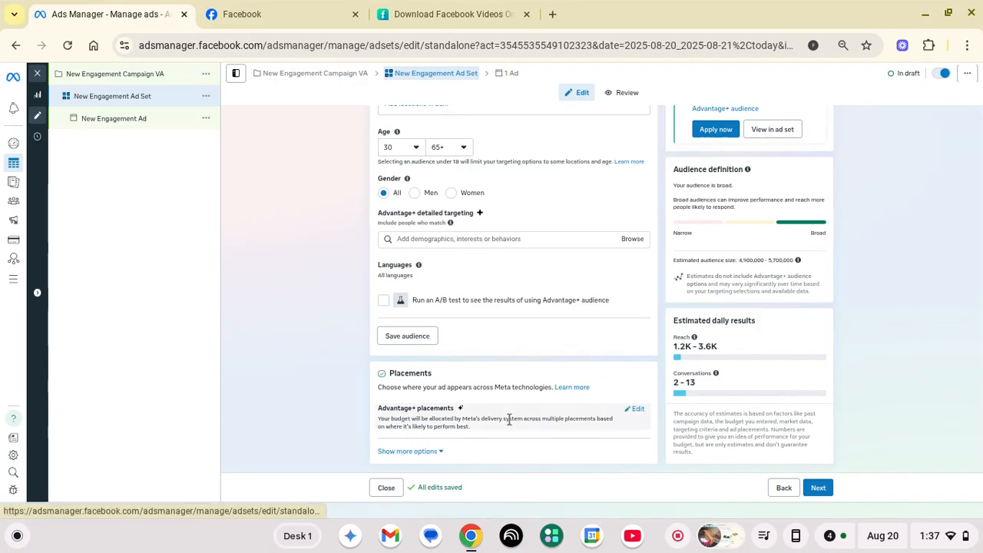
left_click(636, 411)
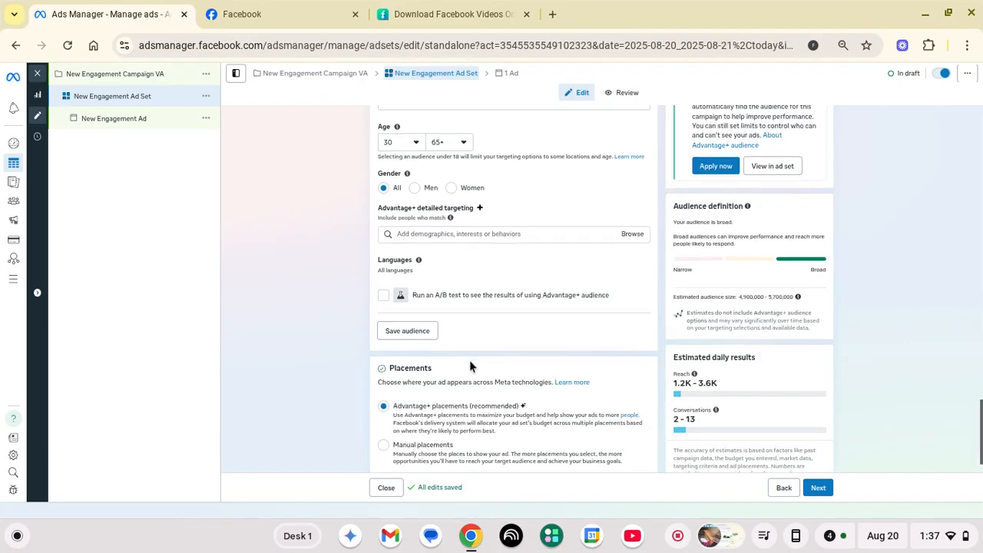
scroll(470, 363, "down", 1)
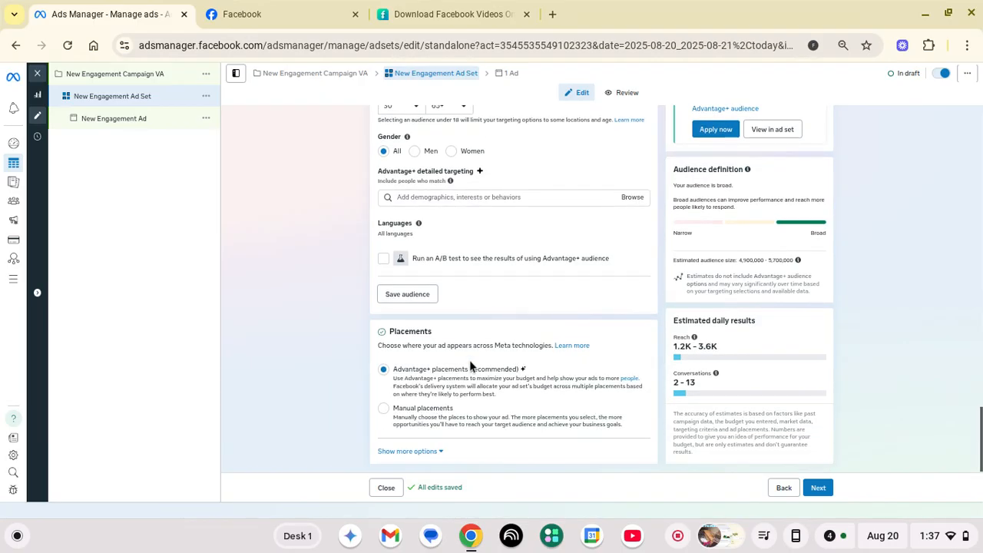
left_click(383, 409)
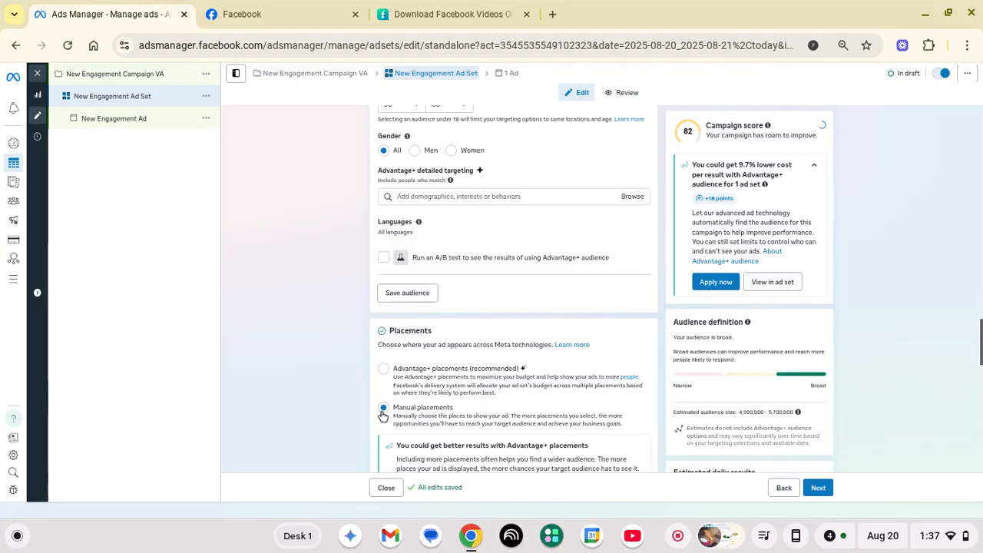
scroll(383, 415, "down", 3)
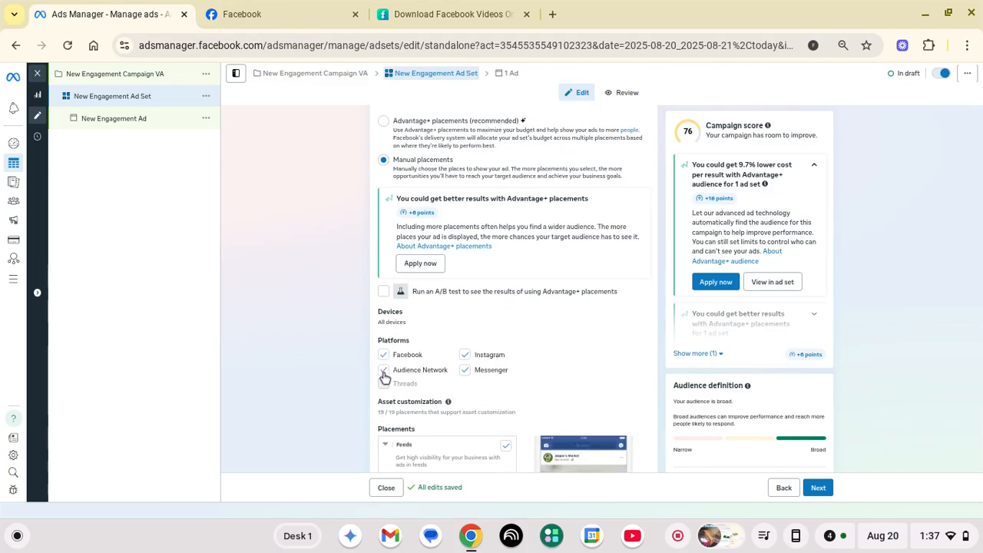
left_click(385, 377)
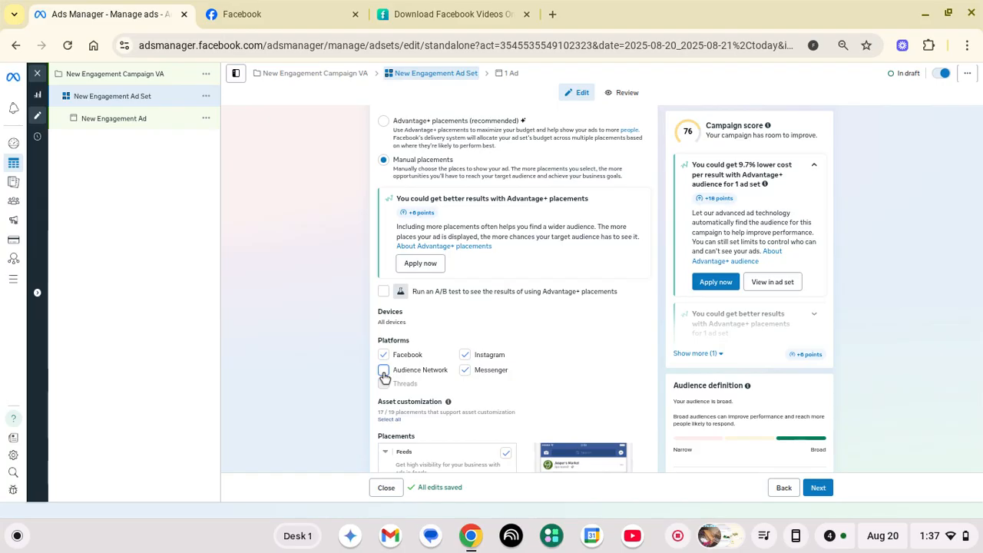
left_click(465, 371)
scroll(469, 377, "down", 2)
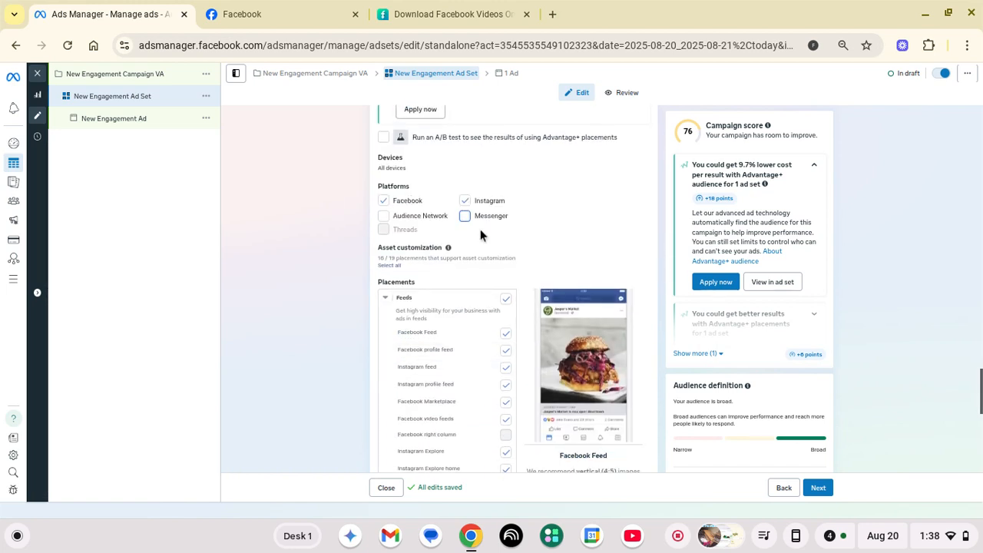
scroll(482, 241, "down", 4)
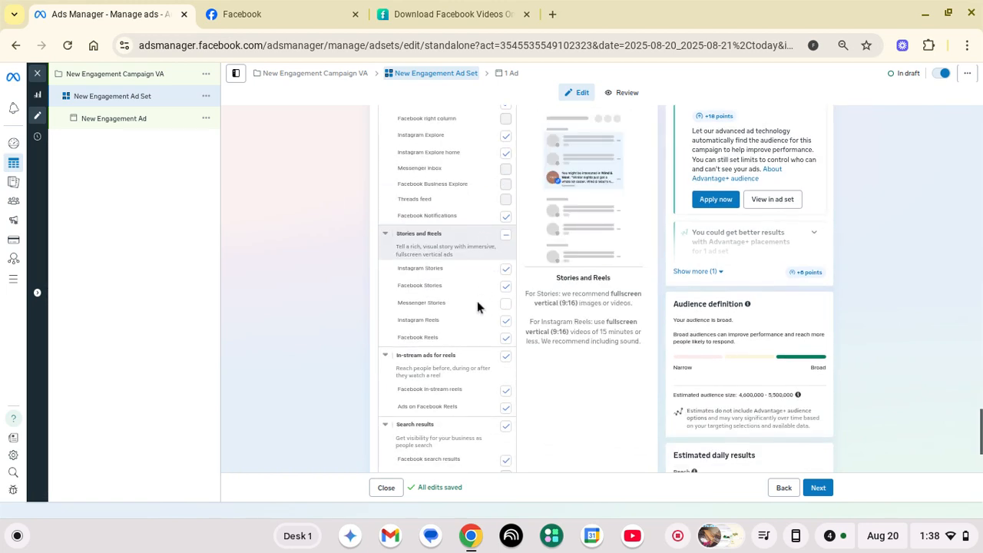
scroll(474, 321, "down", 1)
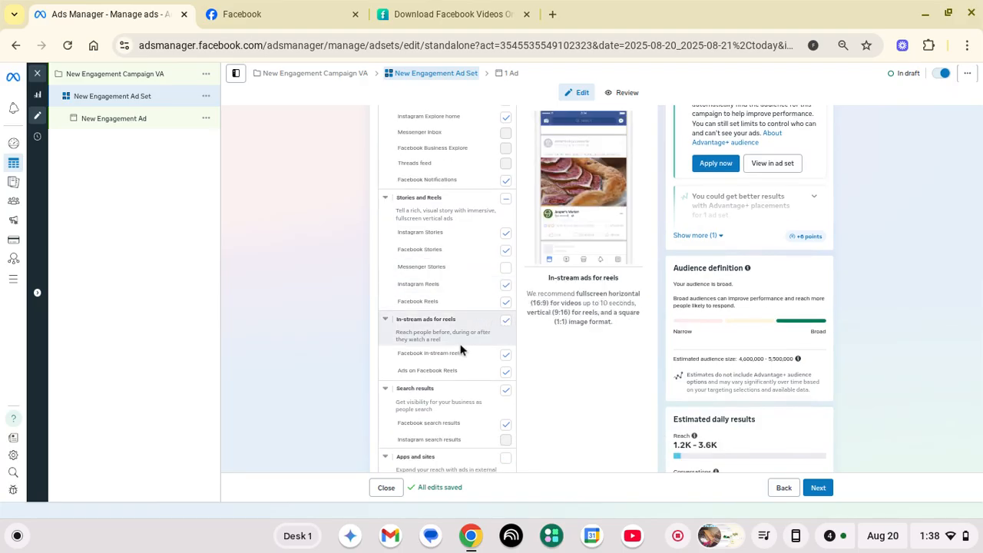
scroll(430, 352, "down", 2)
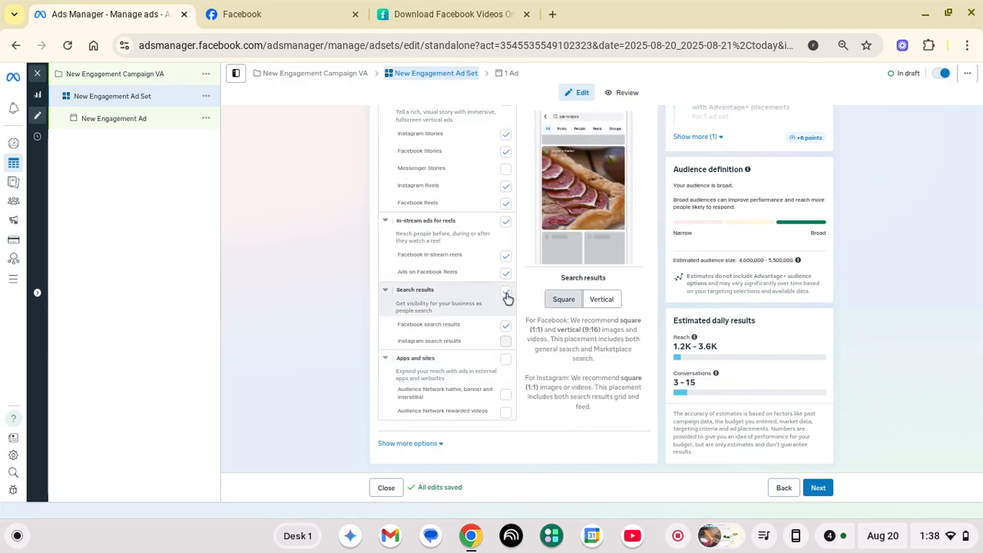
left_click(506, 294)
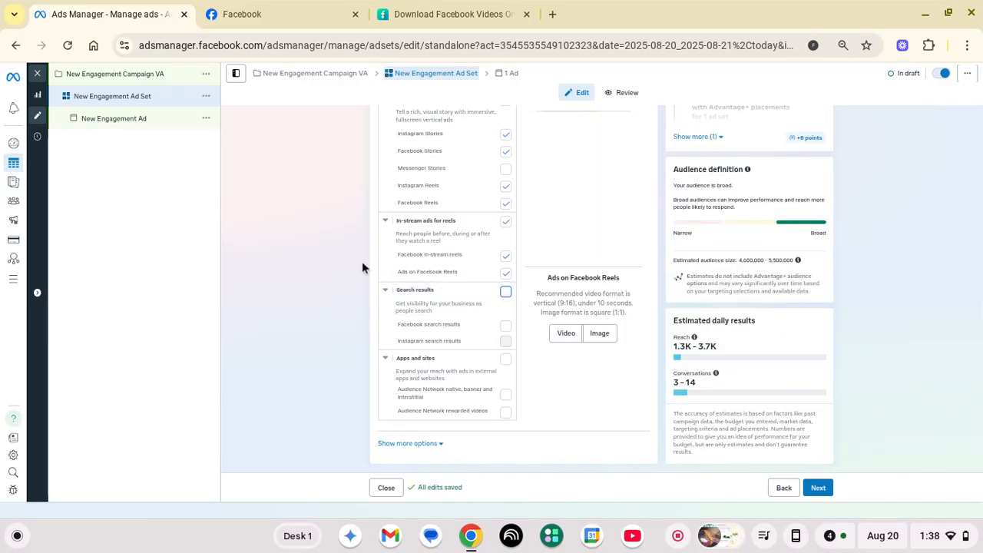
scroll(362, 266, "up", 5)
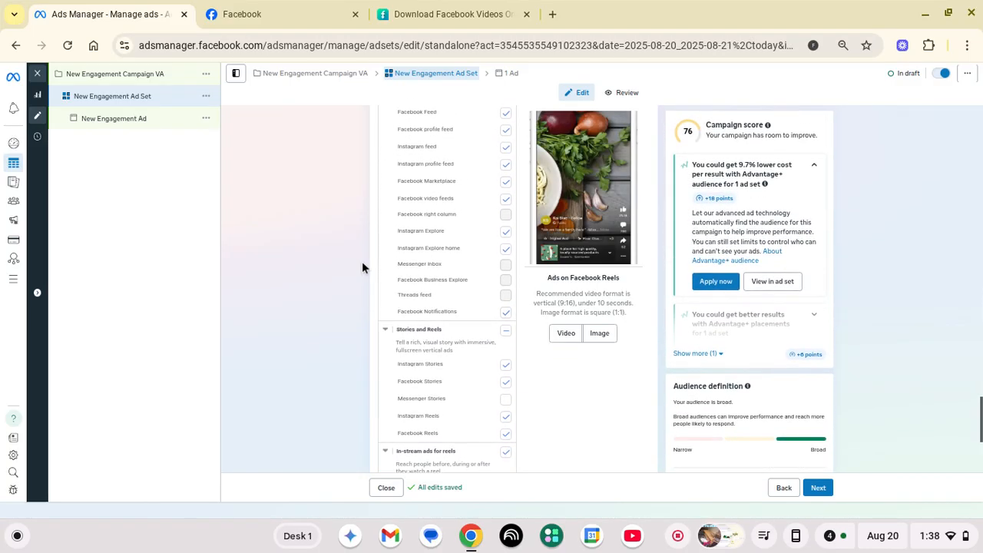
scroll(361, 267, "down", 3)
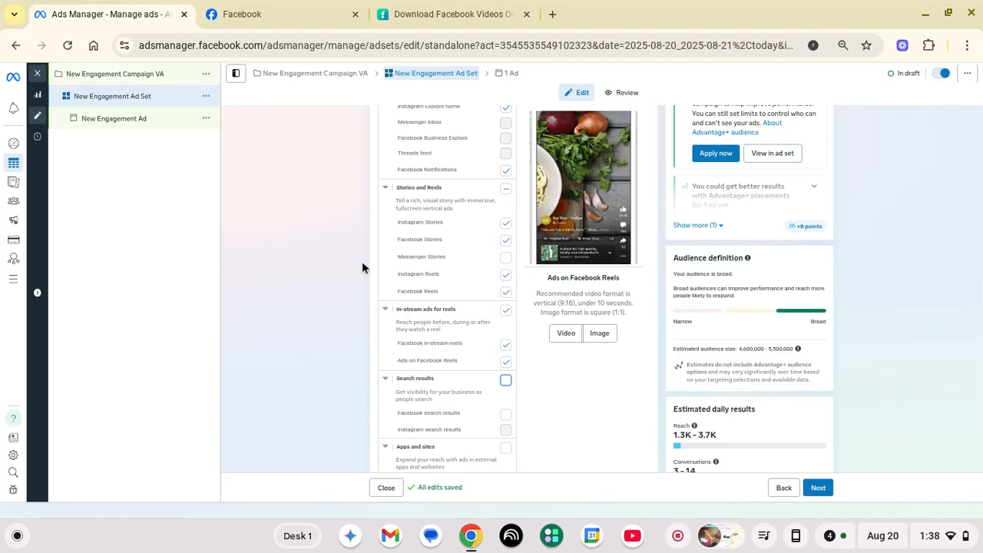
scroll(363, 266, "up", 3)
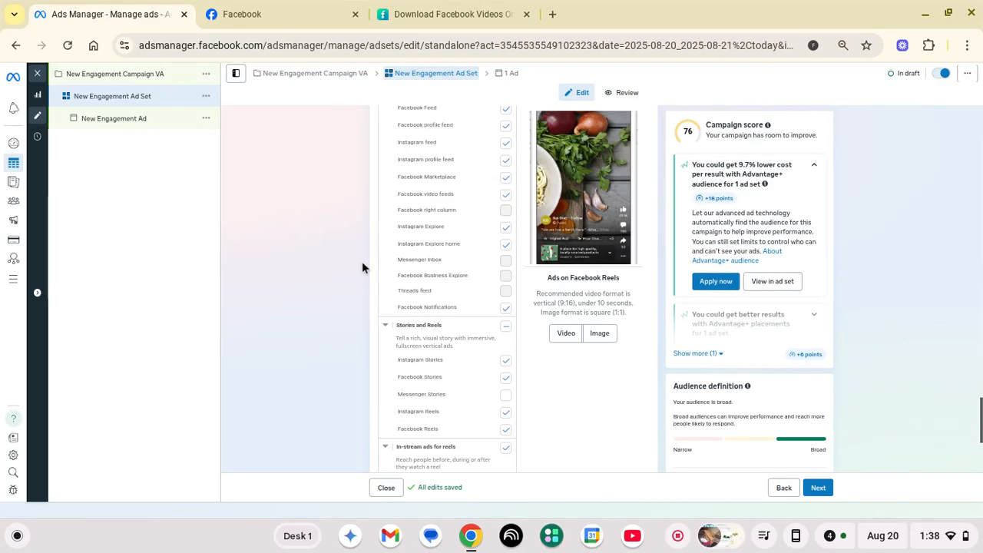
scroll(362, 267, "up", 1)
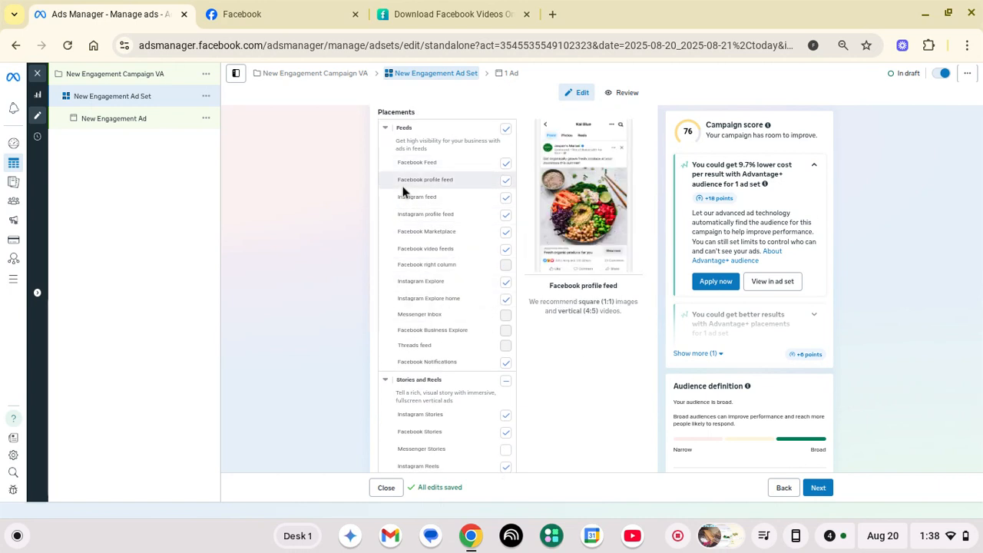
scroll(404, 192, "down", 5)
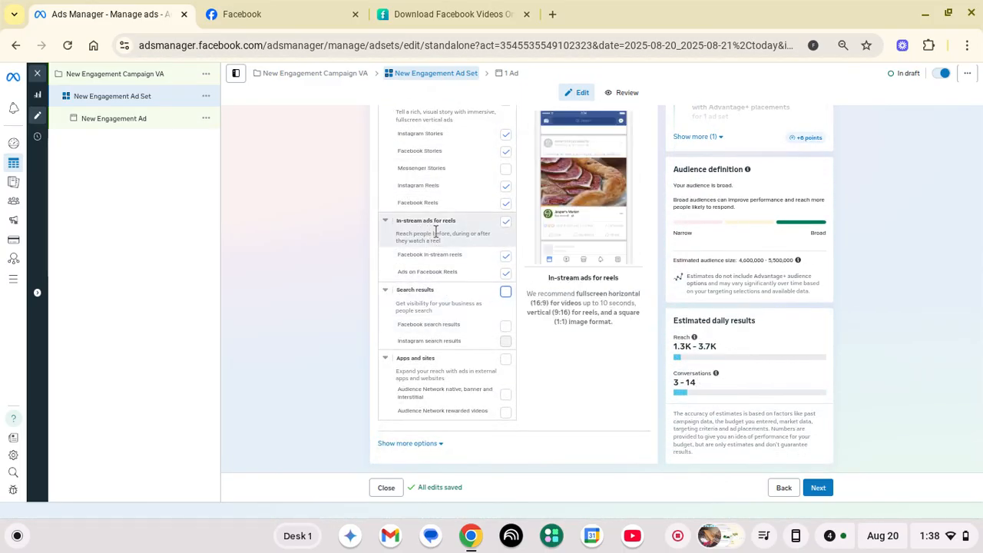
scroll(436, 230, "up", 3)
scroll(435, 231, "down", 3)
scroll(435, 230, "up", 2)
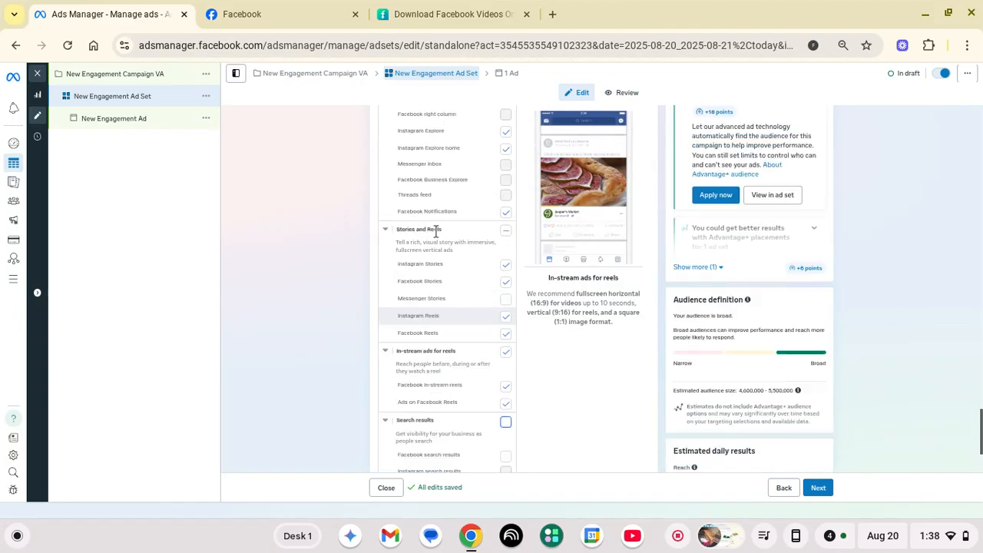
scroll(435, 231, "up", 3)
scroll(435, 230, "down", 3)
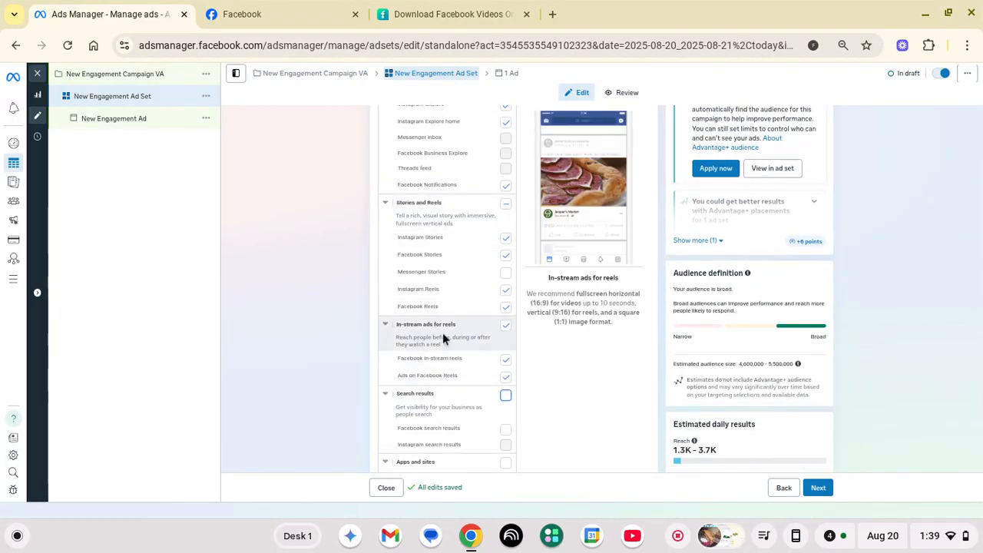
scroll(533, 346, "down", 1)
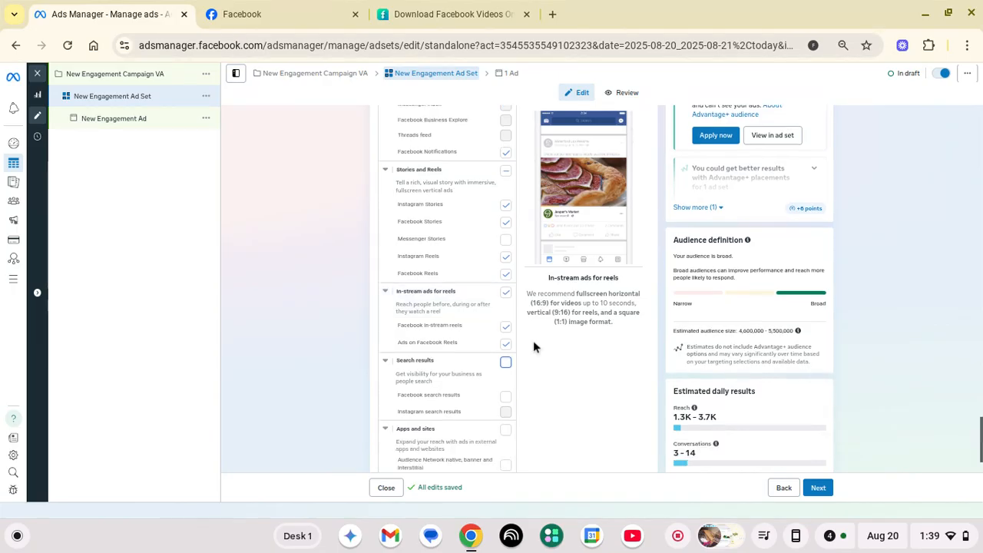
scroll(534, 347, "down", 2)
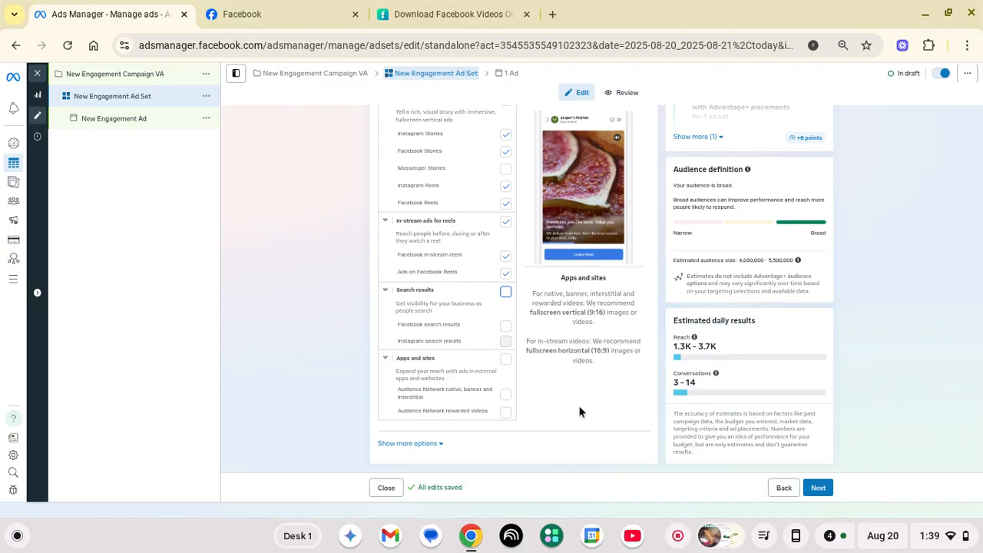
scroll(601, 411, "up", 6)
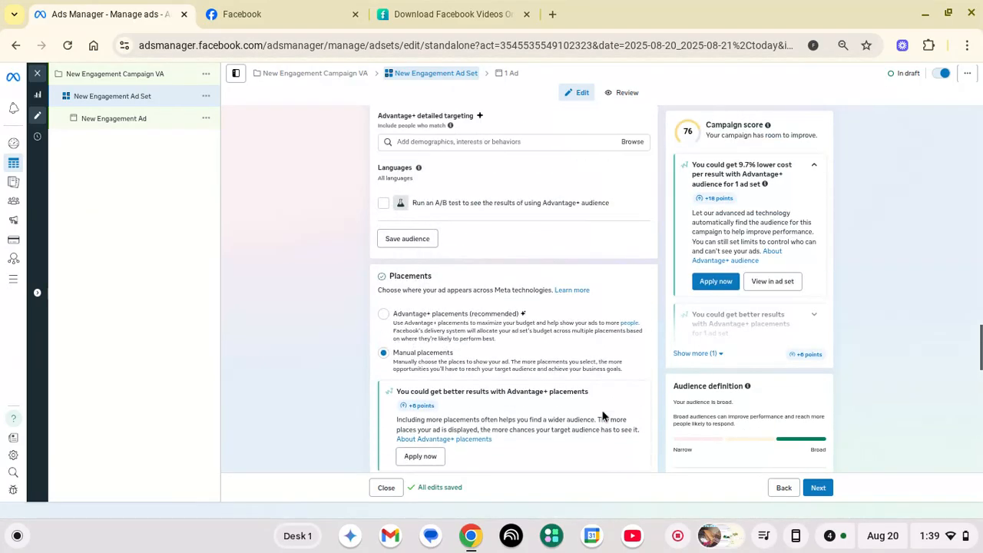
scroll(602, 414, "up", 8)
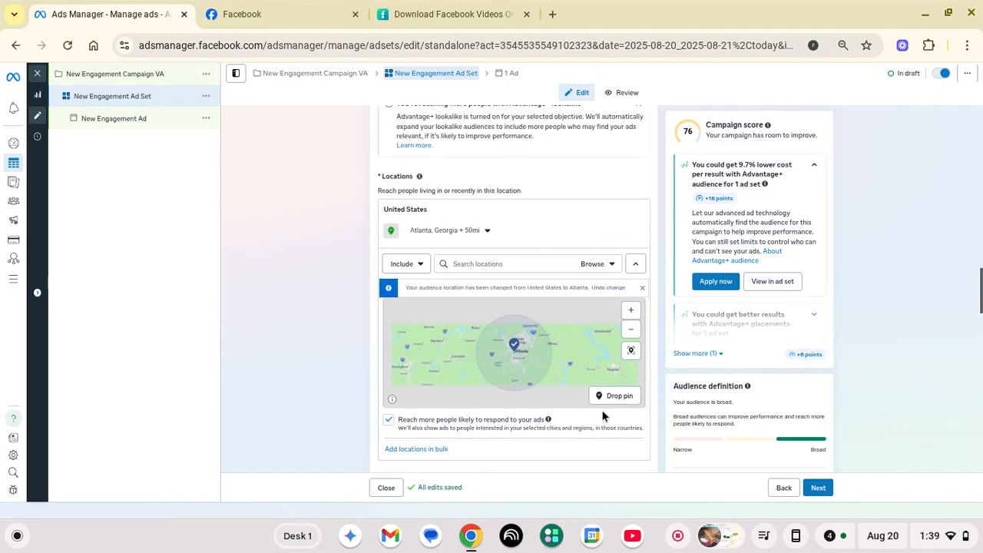
scroll(601, 416, "up", 1)
scroll(601, 415, "down", 2)
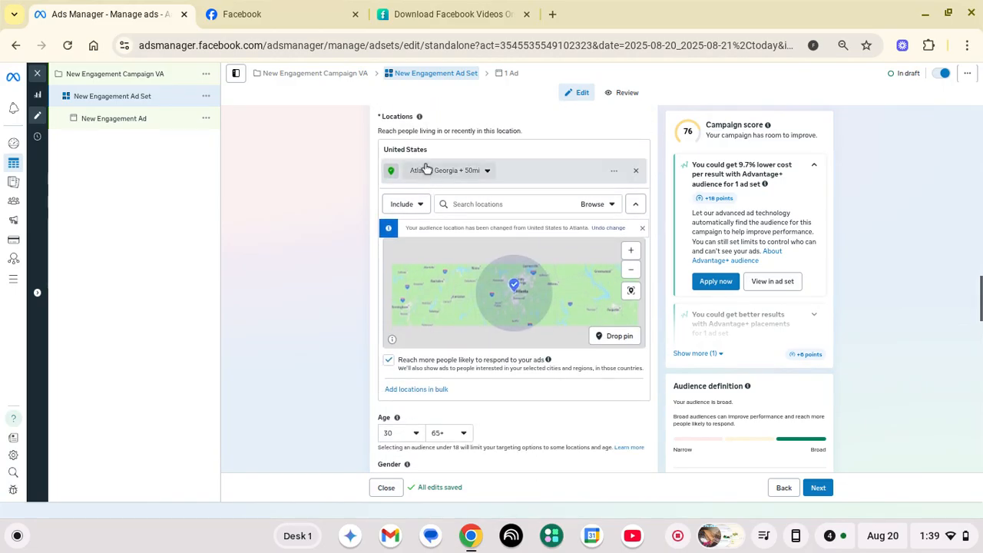
scroll(332, 397, "up", 3)
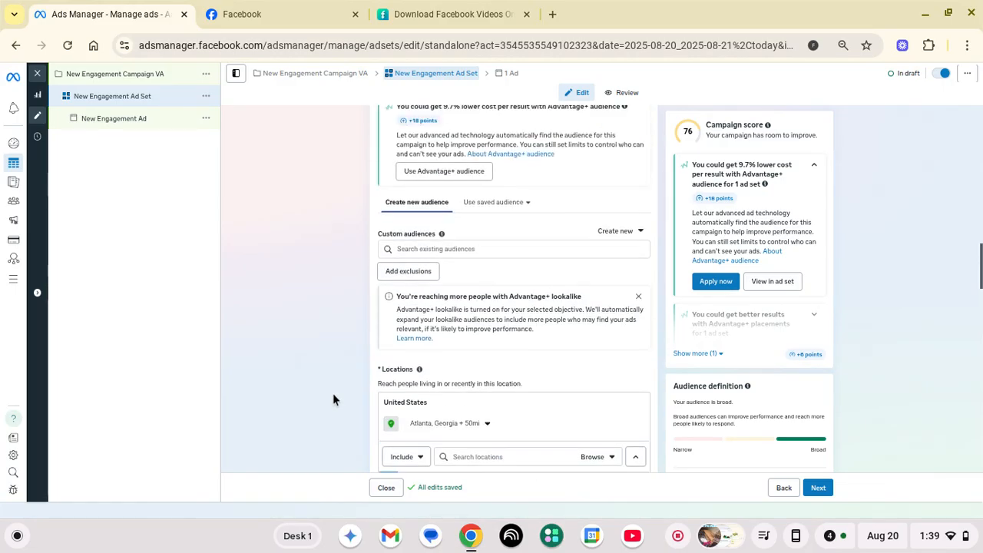
scroll(334, 396, "up", 8)
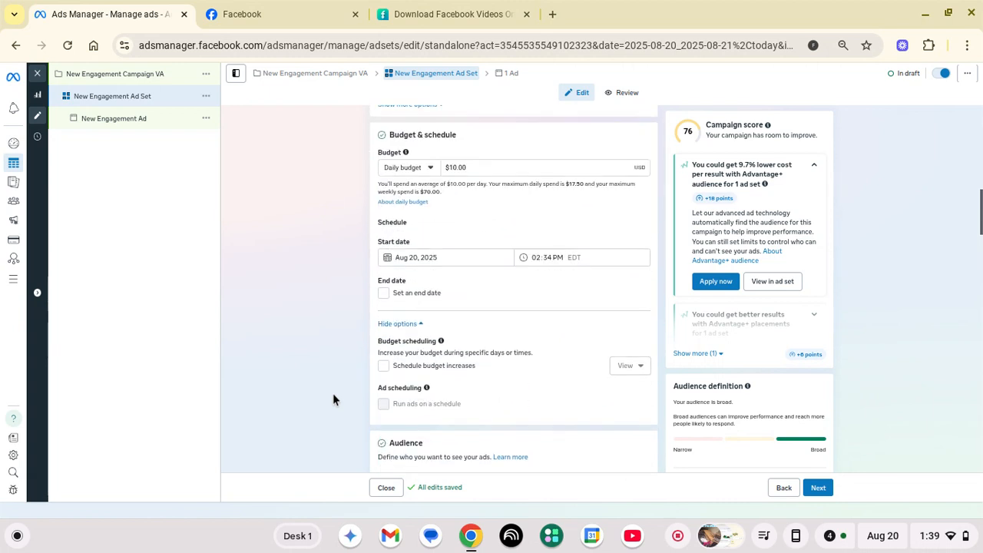
scroll(332, 399, "up", 2)
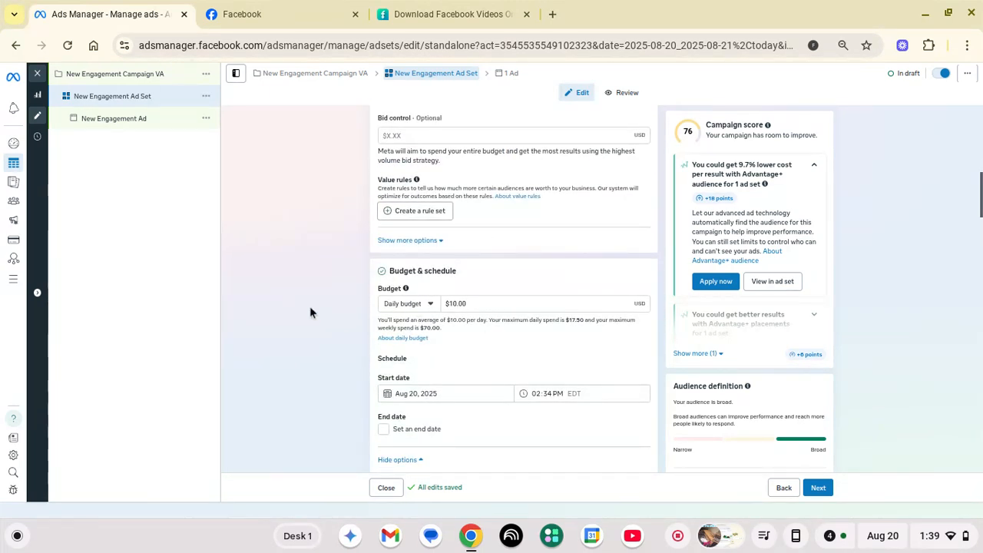
scroll(310, 312, "up", 2)
scroll(310, 311, "up", 2)
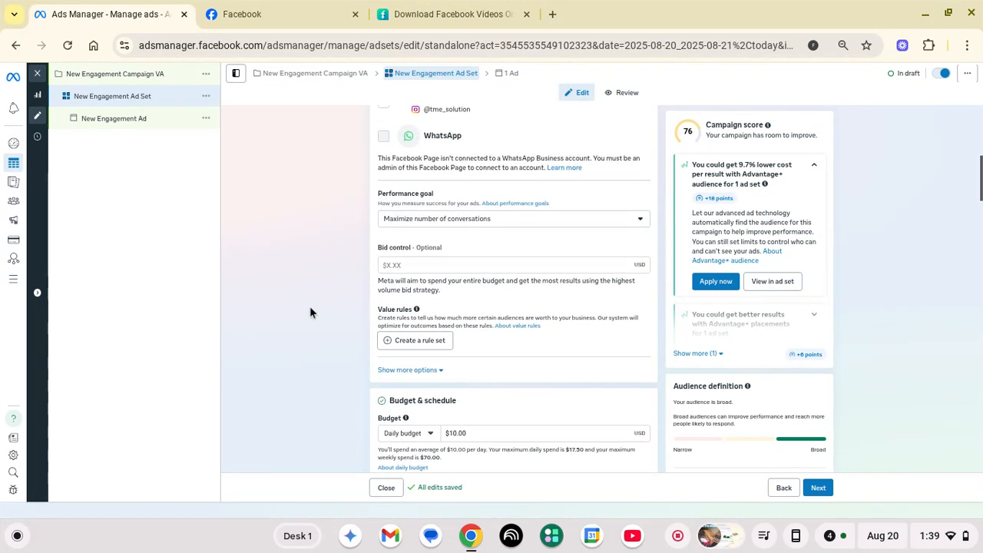
scroll(311, 312, "down", 18)
scroll(310, 305, "down", 8)
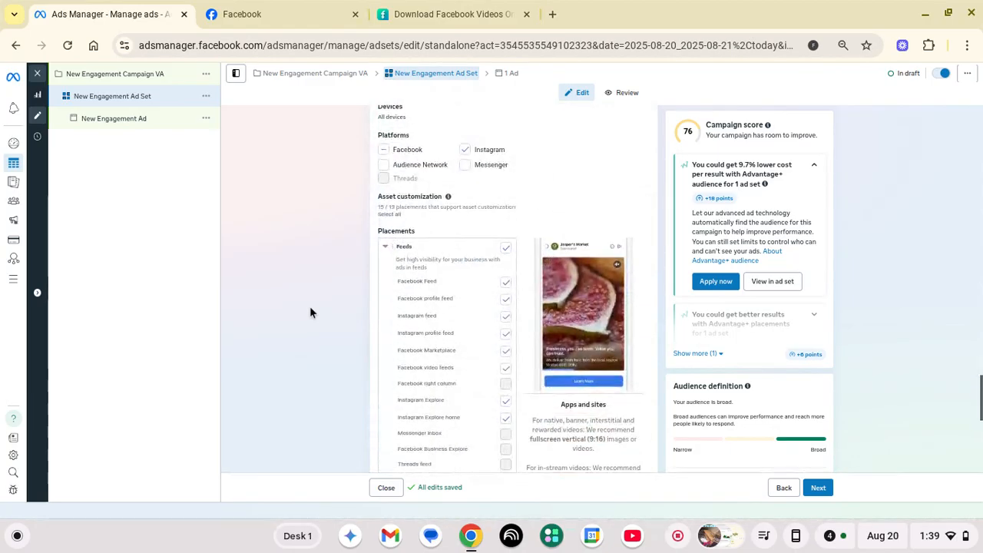
Continue to the New Engagement Ad editor and show the Set up creative choices
left_click(818, 487)
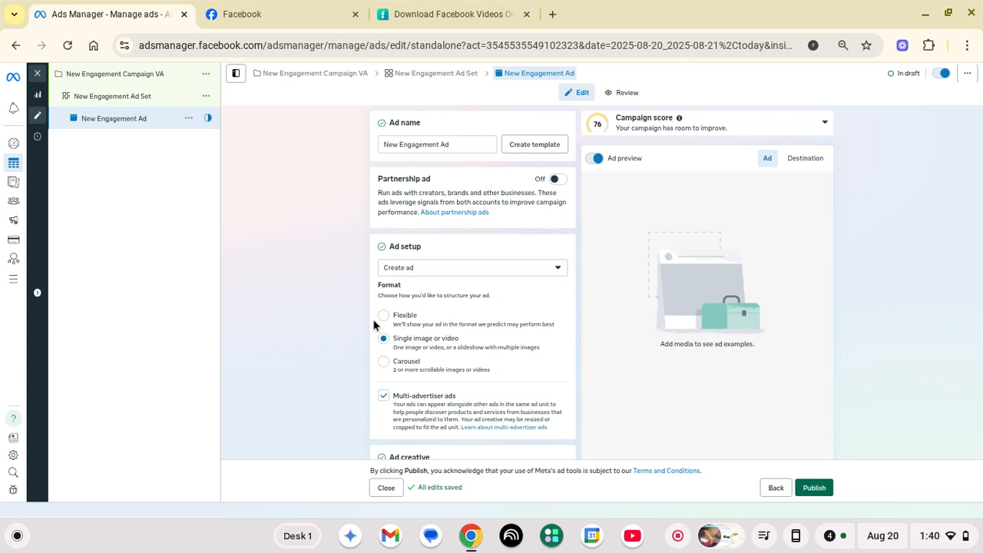
scroll(373, 319, "down", 3)
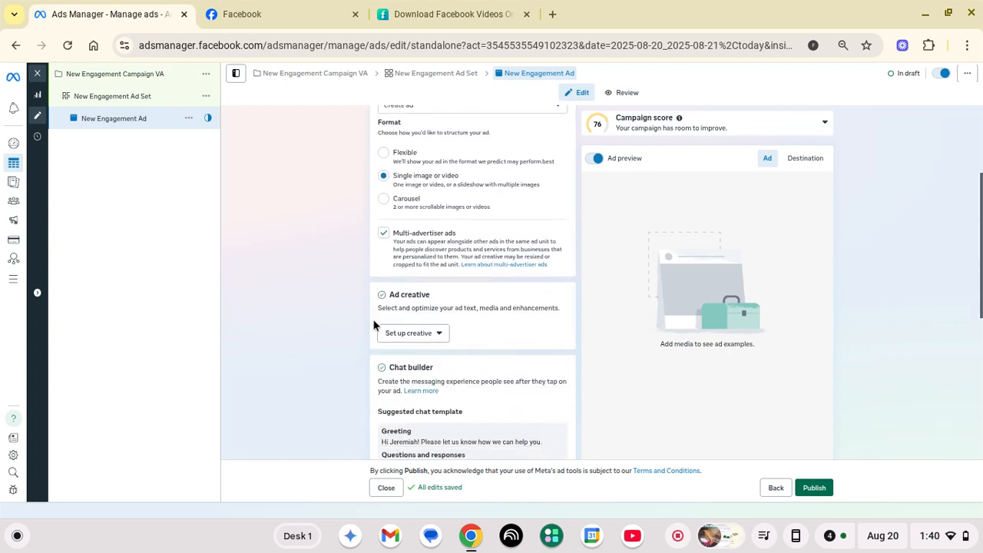
left_click(397, 319)
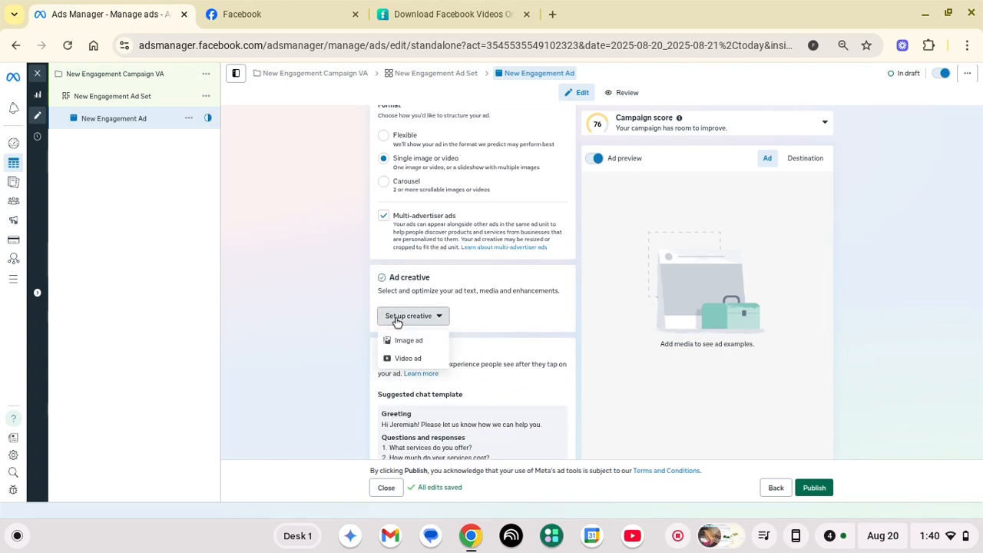
Make it a video ad using the TME solutions garage clean-outs video, previewed and left untrimmed
left_click(404, 359)
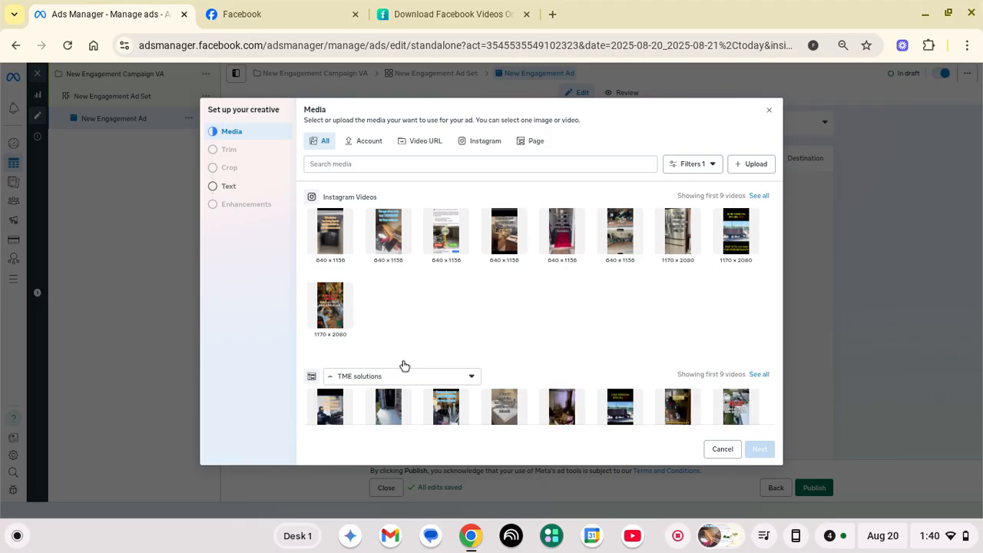
scroll(405, 366, "down", 2)
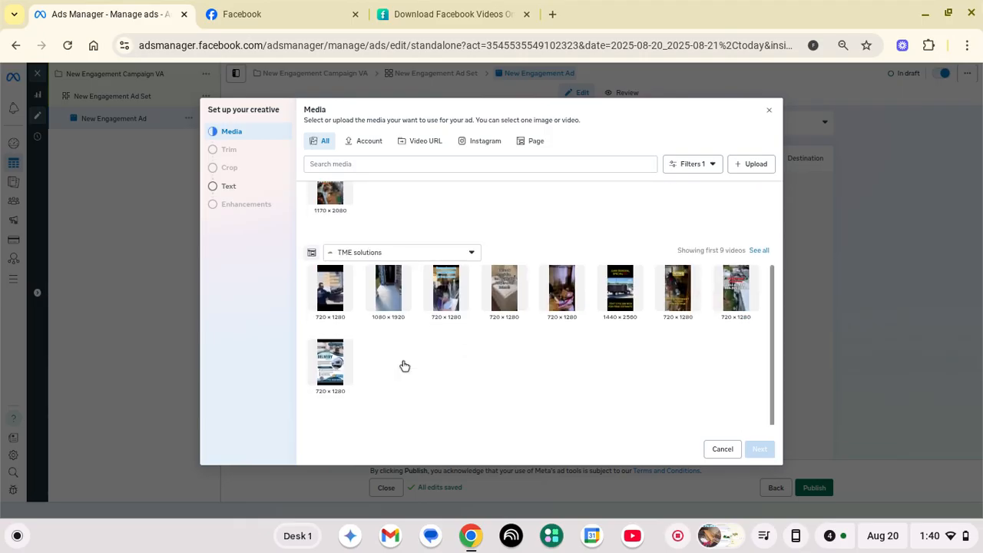
left_click(448, 288)
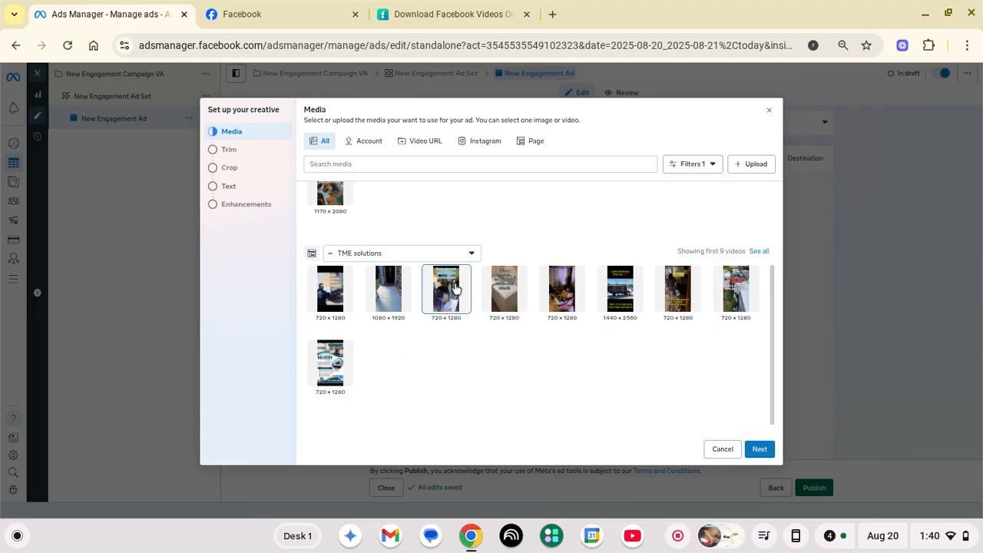
left_click(761, 449)
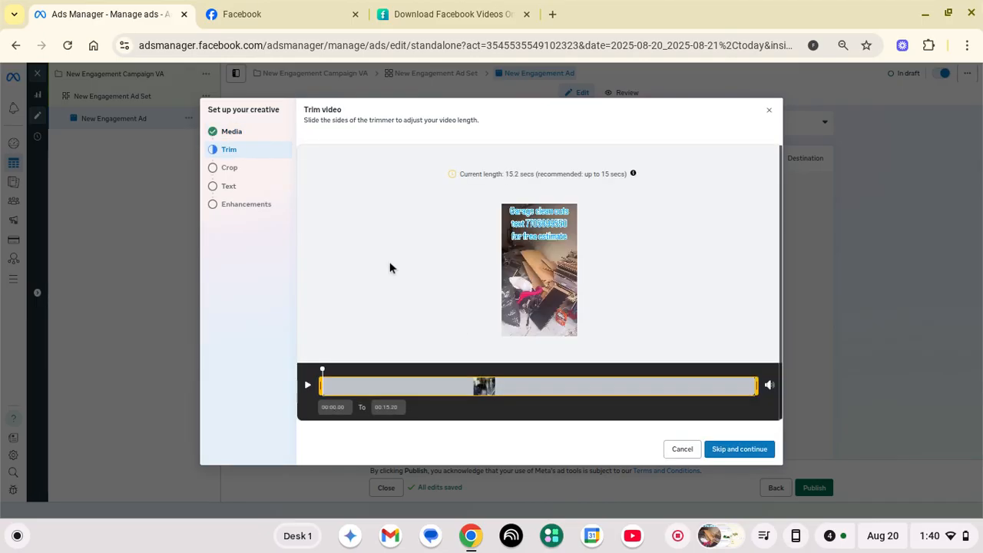
left_click(308, 385)
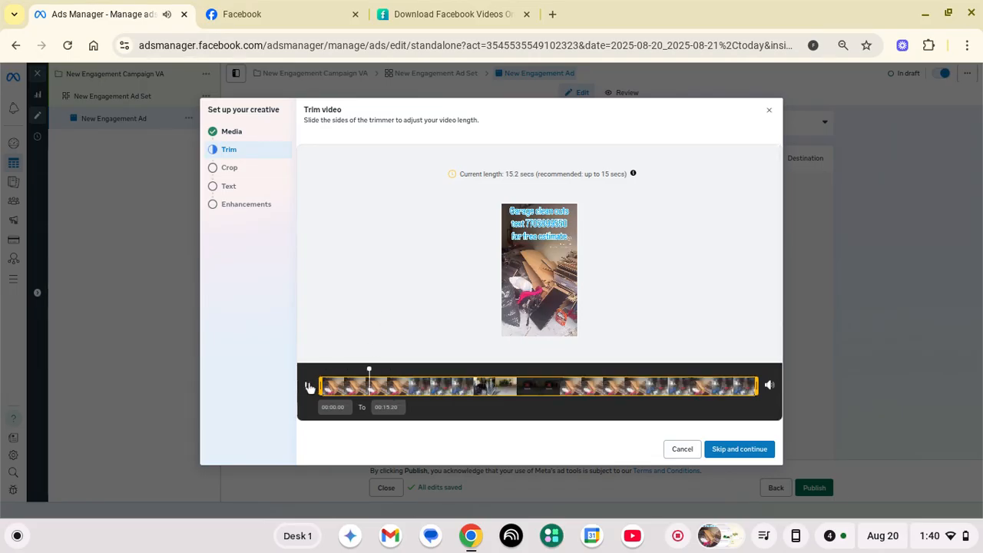
left_click(307, 384)
left_click(308, 387)
left_click(308, 387)
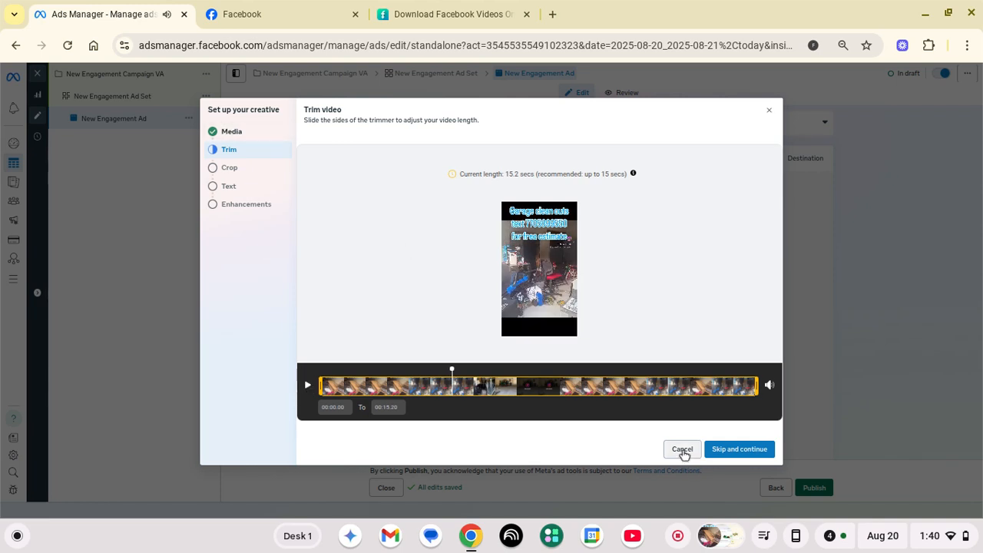
left_click(683, 451)
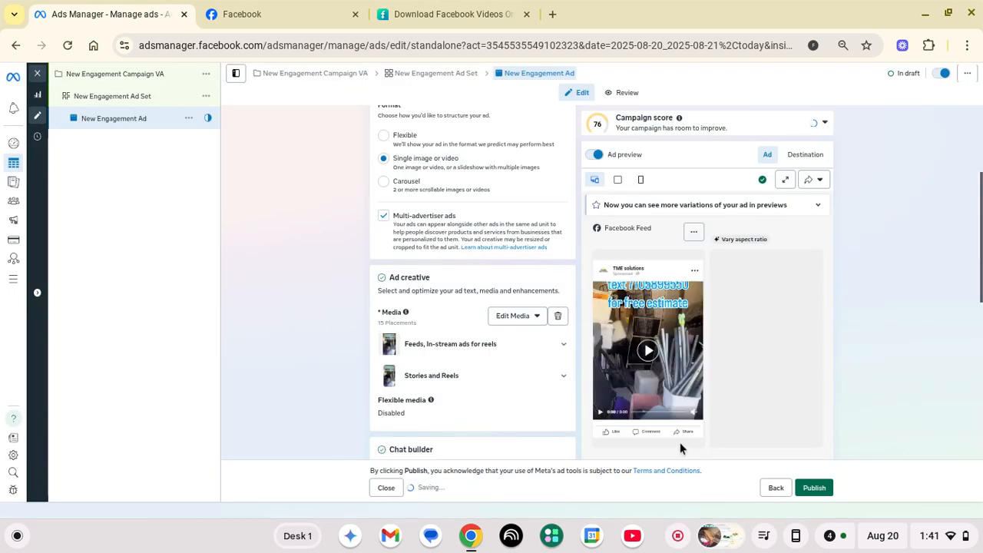
left_click(527, 318)
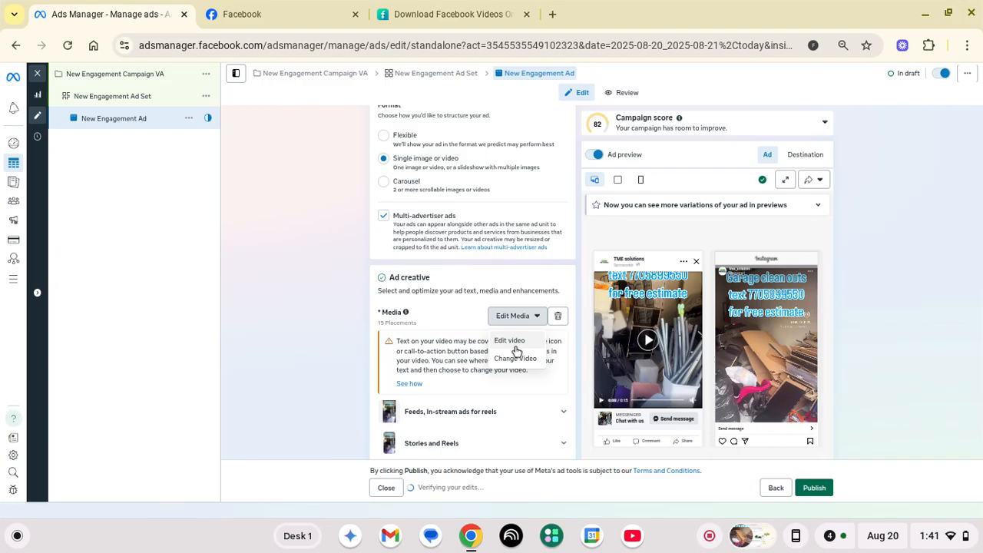
left_click(515, 346)
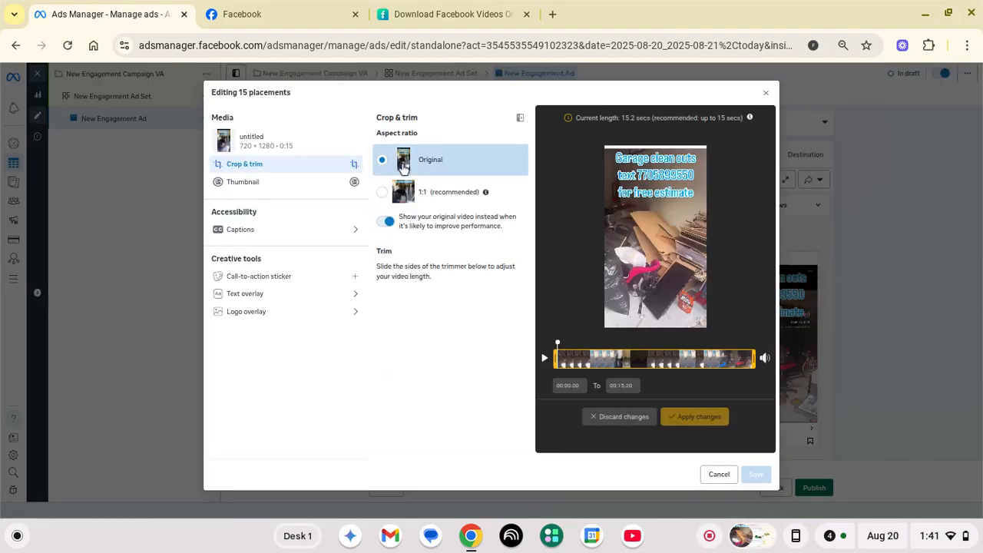
left_click(718, 477)
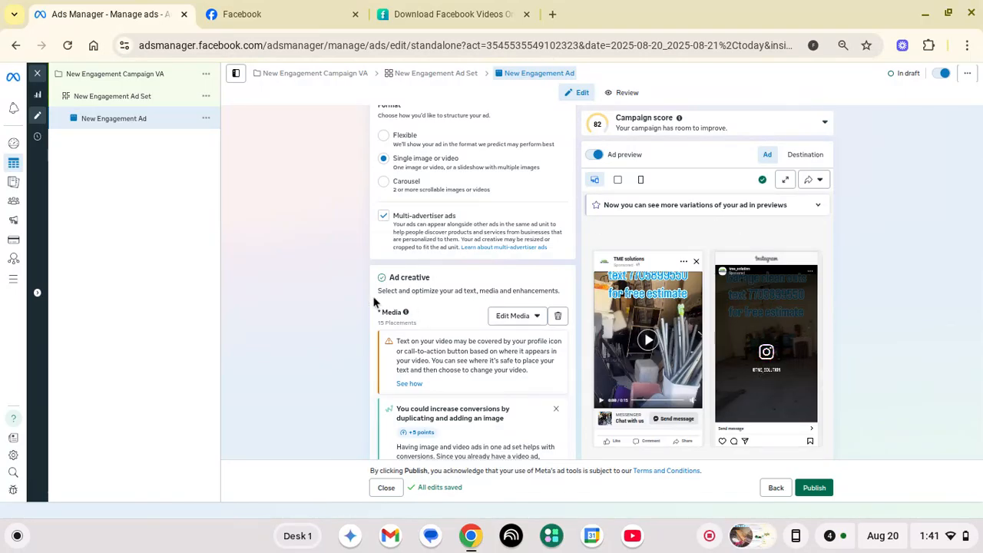
scroll(374, 302, "down", 2)
scroll(374, 302, "down", 5)
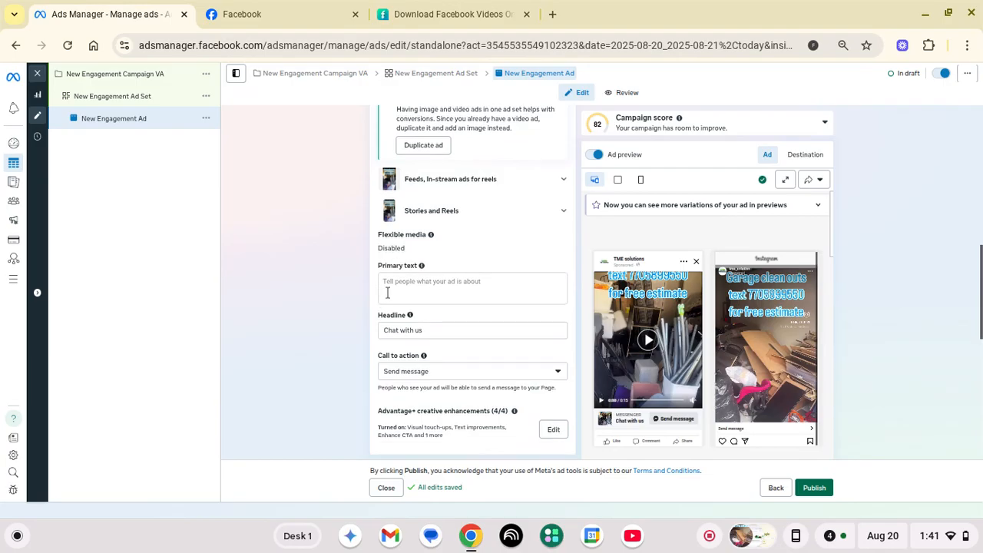
Go to ChatGPT in a new browser tab
left_click(553, 14)
type("cha")
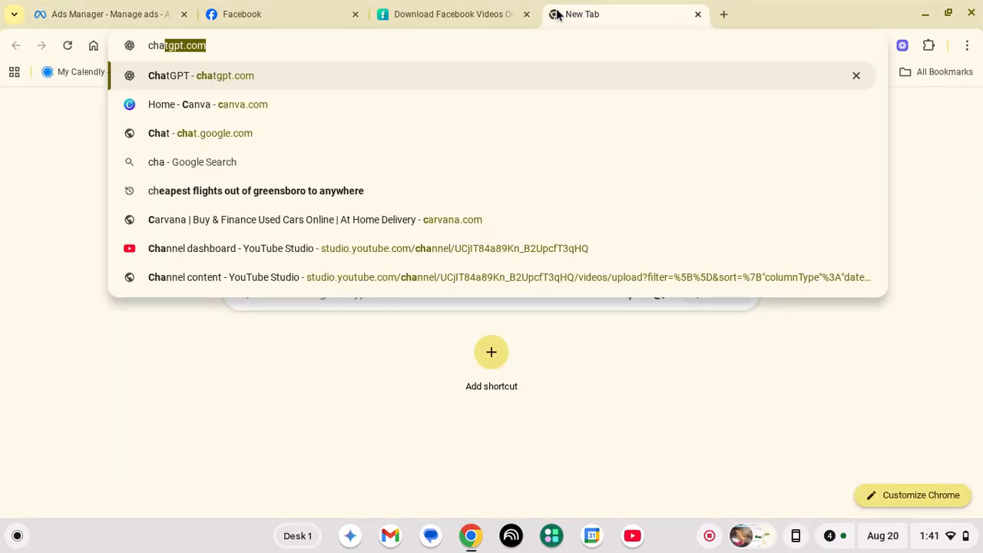
key("Return")
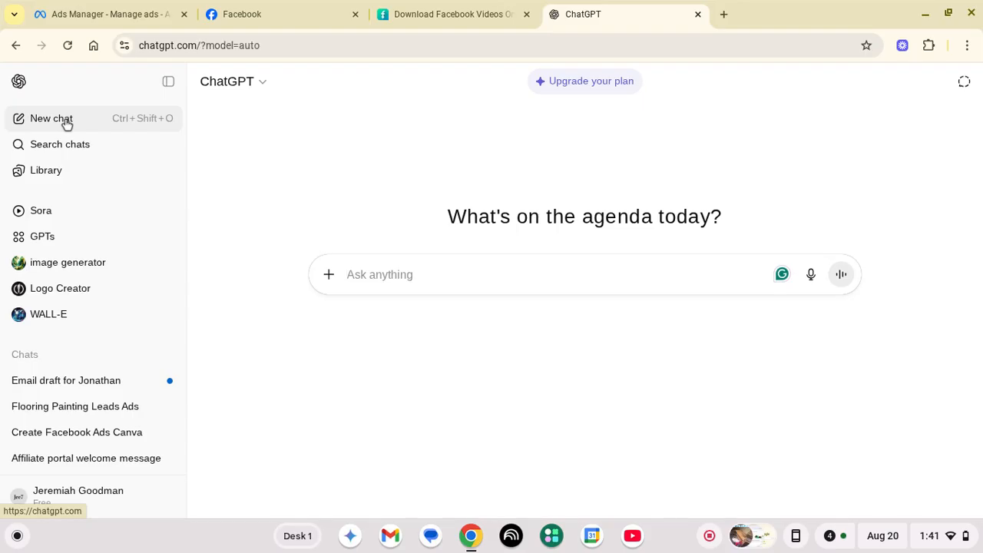
Write a prompt requesting strong Facebook ad primary text for TME solutions junk removal, urging calls for an estimate
left_click(402, 270)
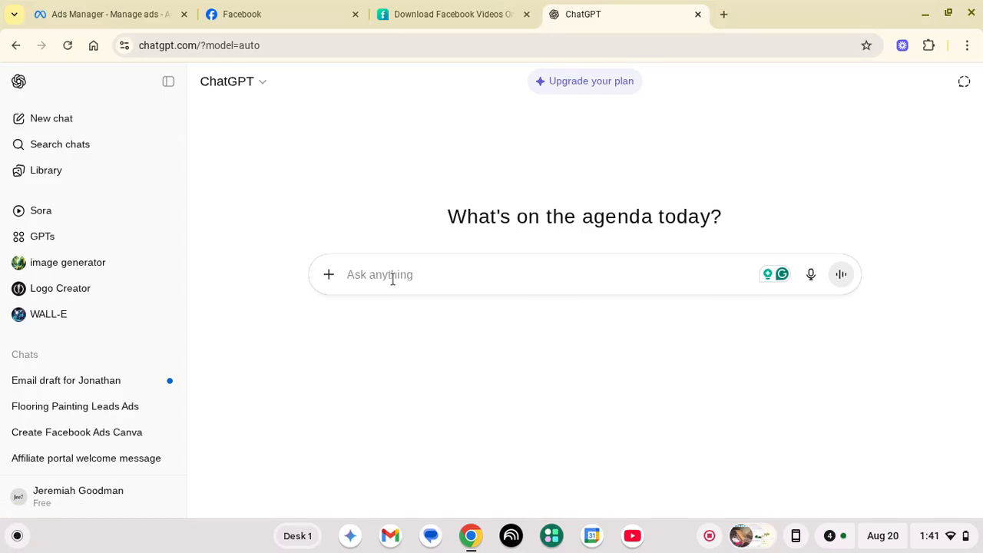
type("write a")
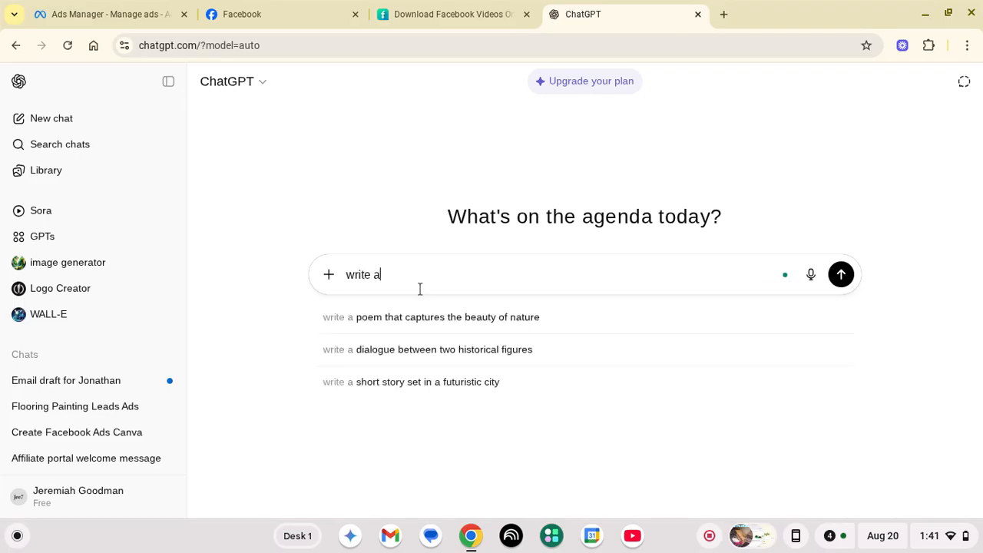
type(" strong")
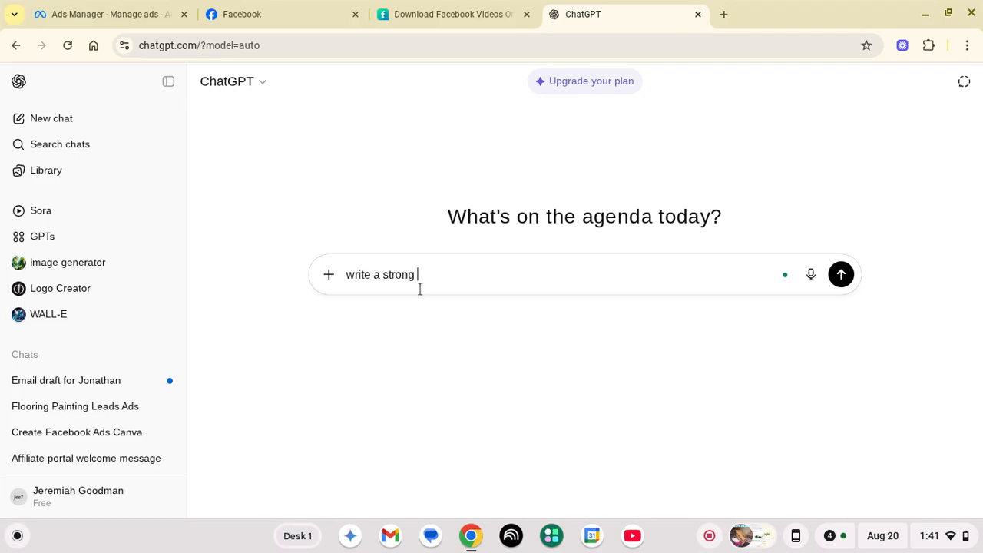
type(" primary text for facebo")
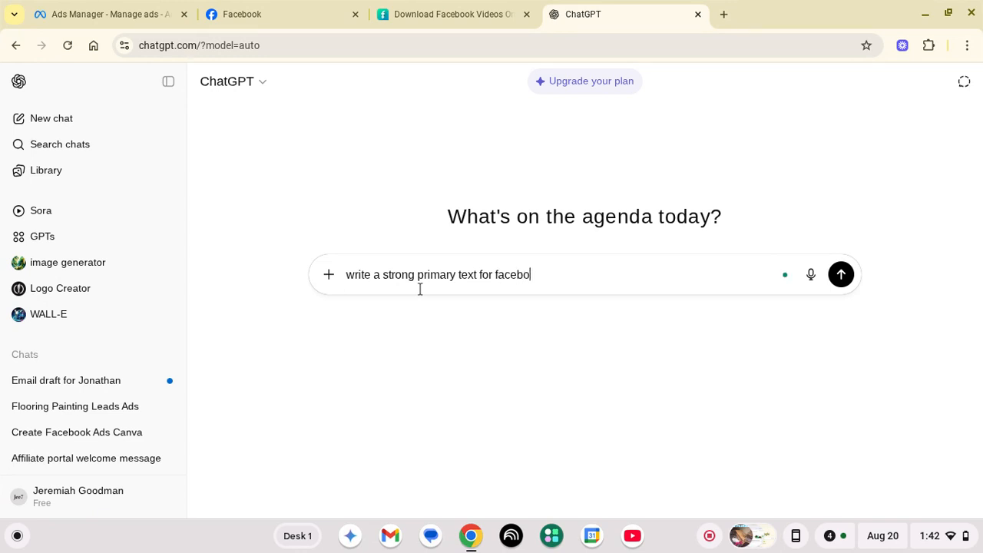
type("ok meta ads")
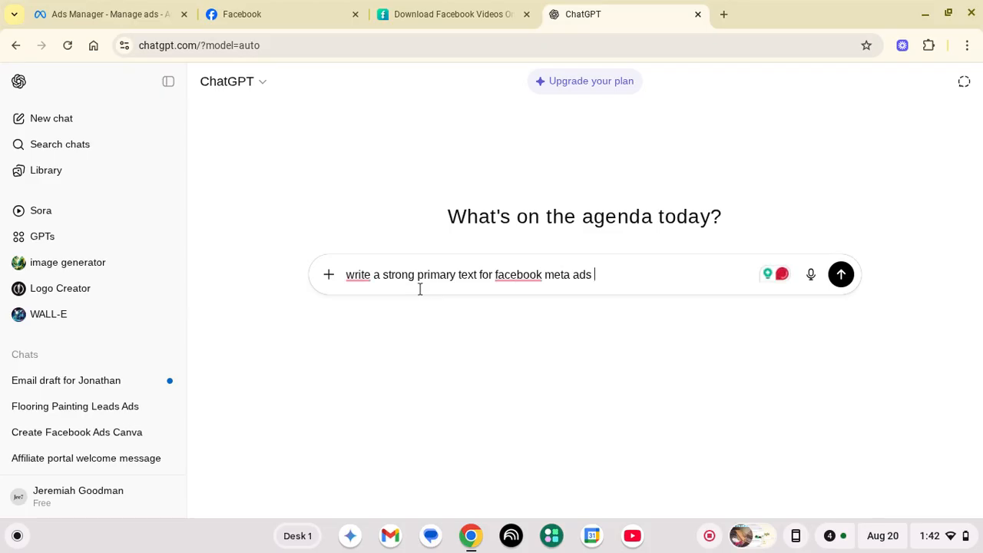
type(" for ")
type("the")
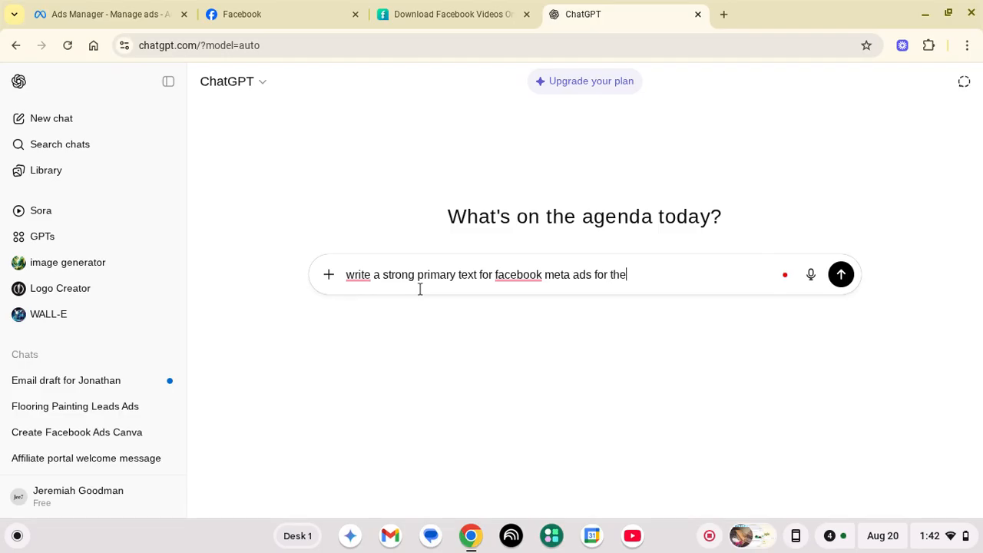
type(" business")
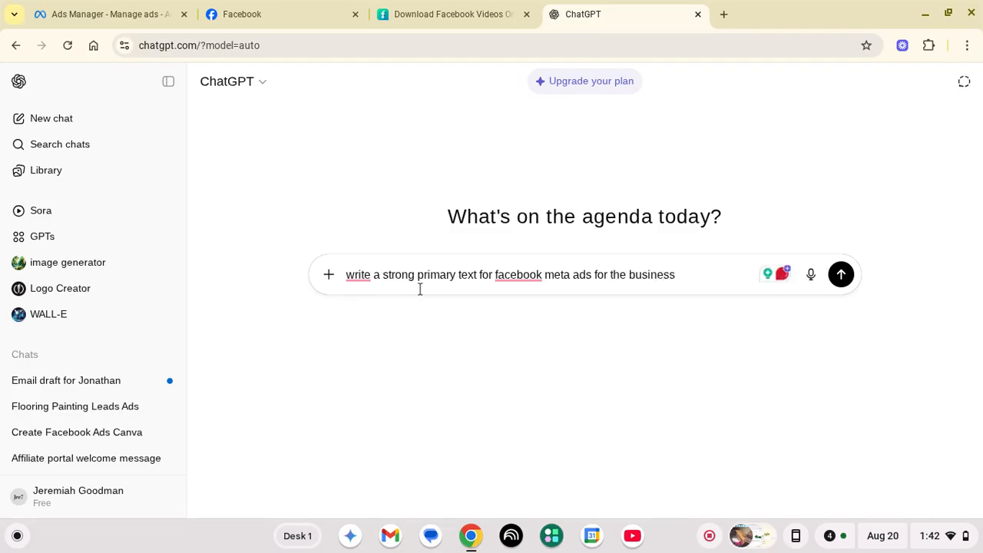
key("BackSpace")
key("BackSpace")
key("BackSpace")
key("BackSpace")
key("BackSpace")
key("BackSpace")
key("BackSpace")
key("BackSpace")
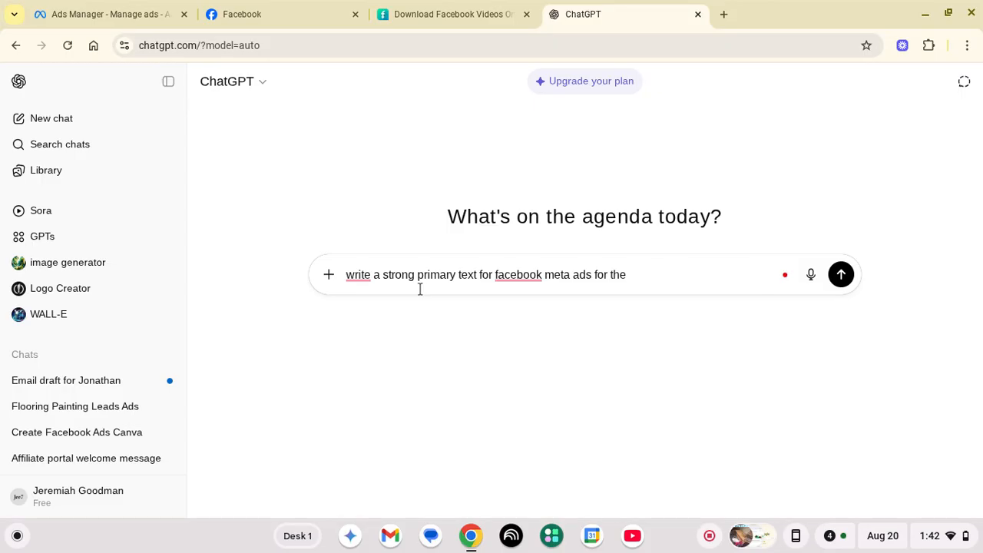
type("junk remove")
key("BackSpace")
type("al business call ")
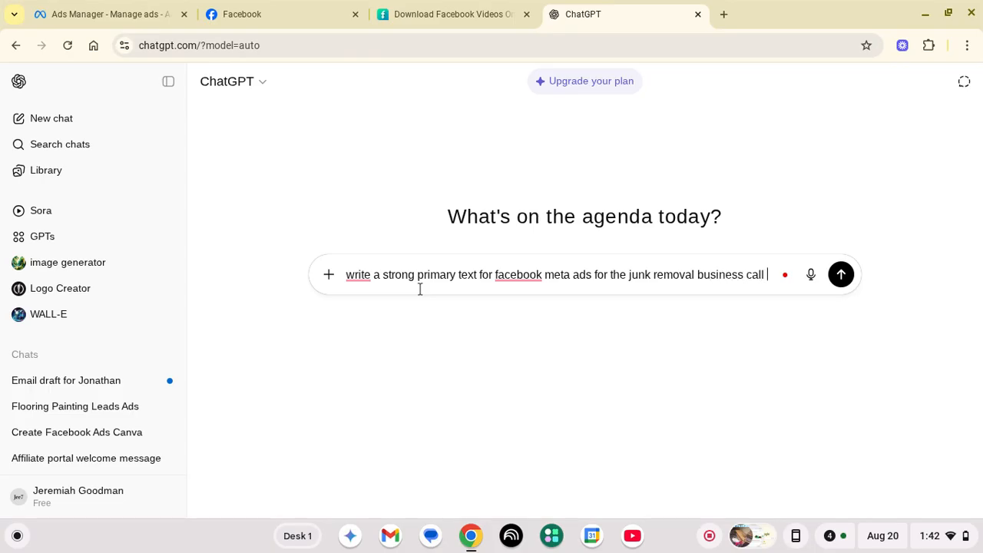
type("tTME")
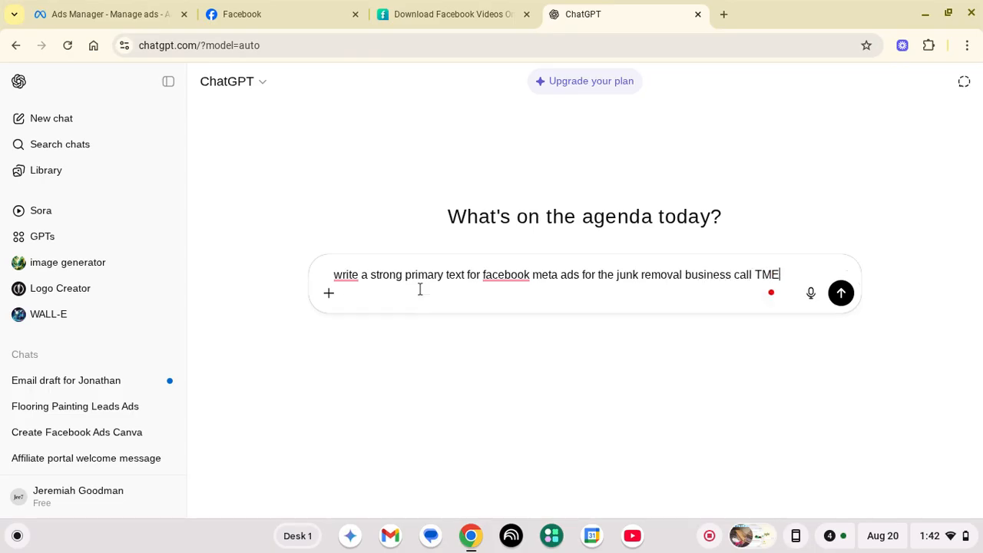
type(" solution")
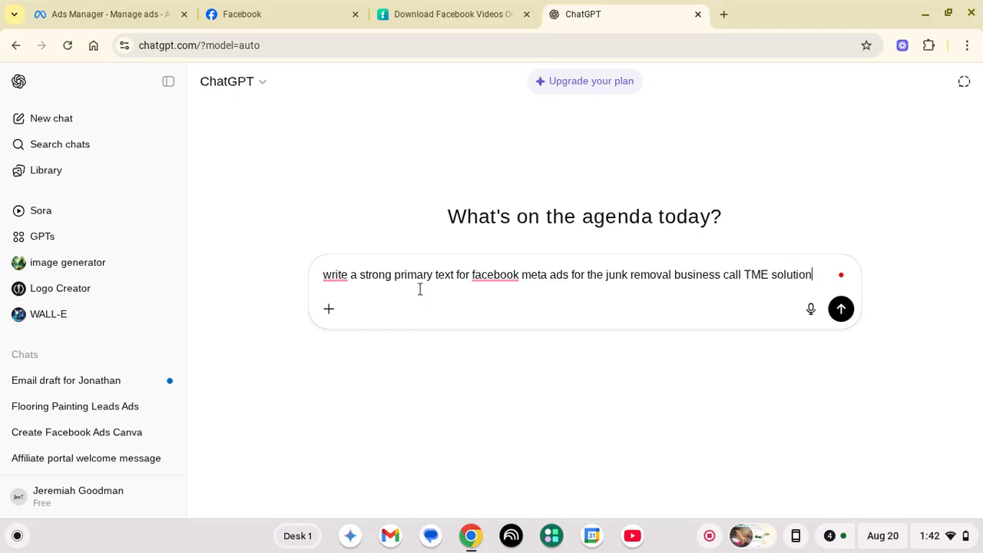
type("s, directing peo")
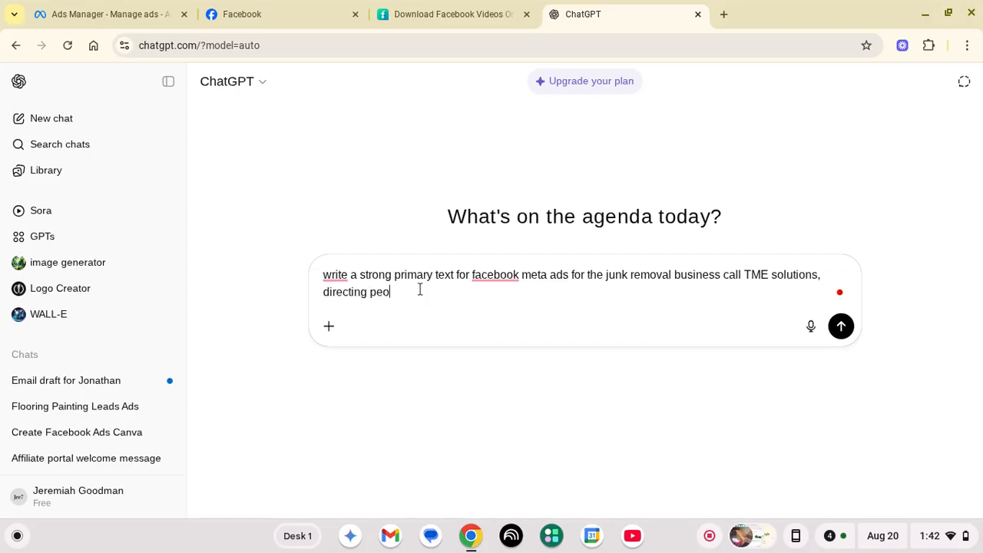
type("ple to give us a call now to")
key("BackSpace")
type("to receive an")
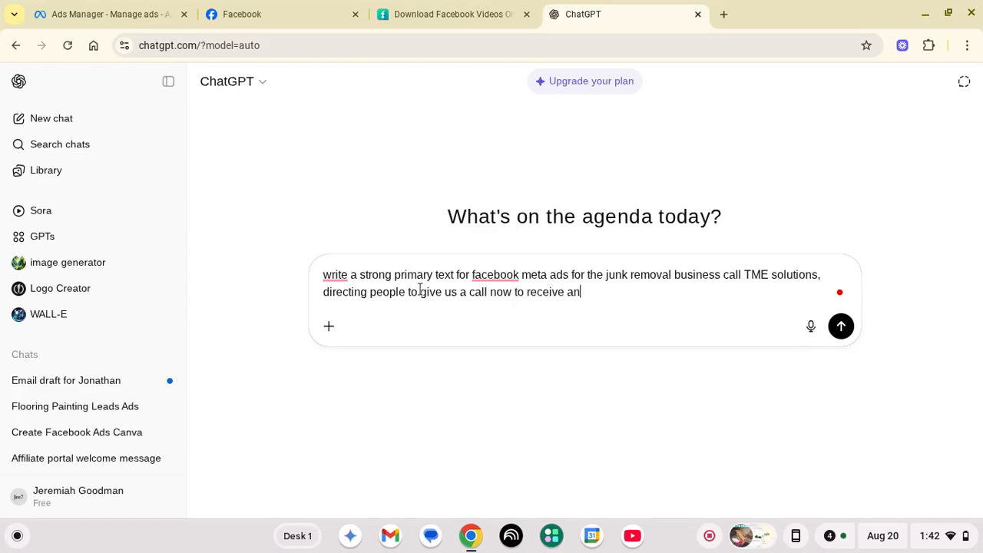
type(" estimate quote")
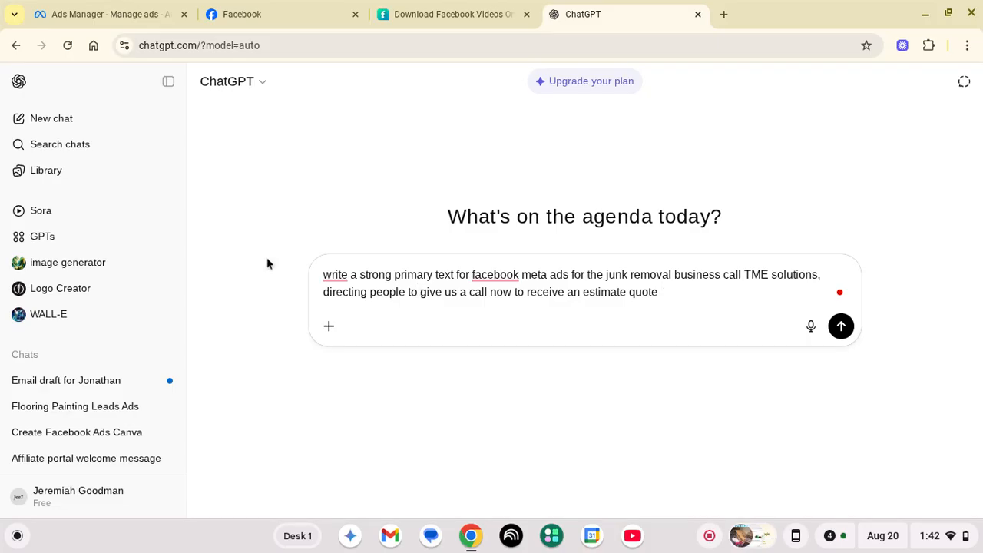
Accept Grammarly fixes capitalizing 'Write' and 'Facebook' and adding a comma before 'call TME solutions'
mouse_move(335, 274)
left_click(348, 311)
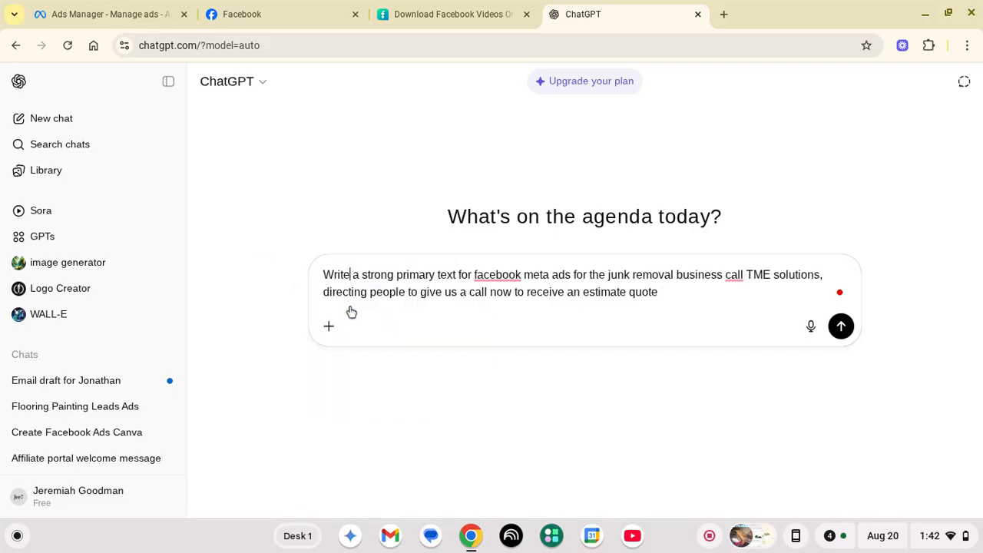
mouse_move(498, 275)
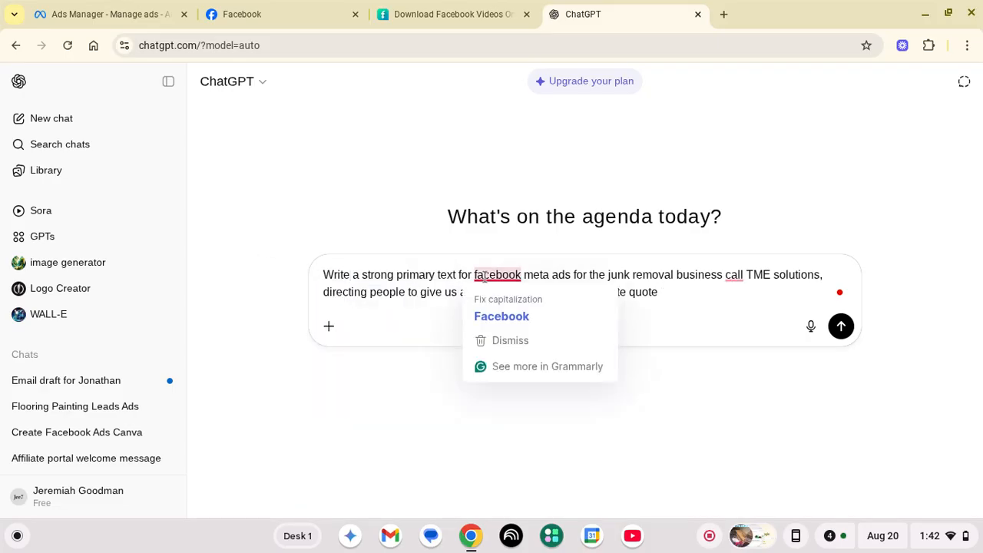
left_click(498, 313)
mouse_move(740, 273)
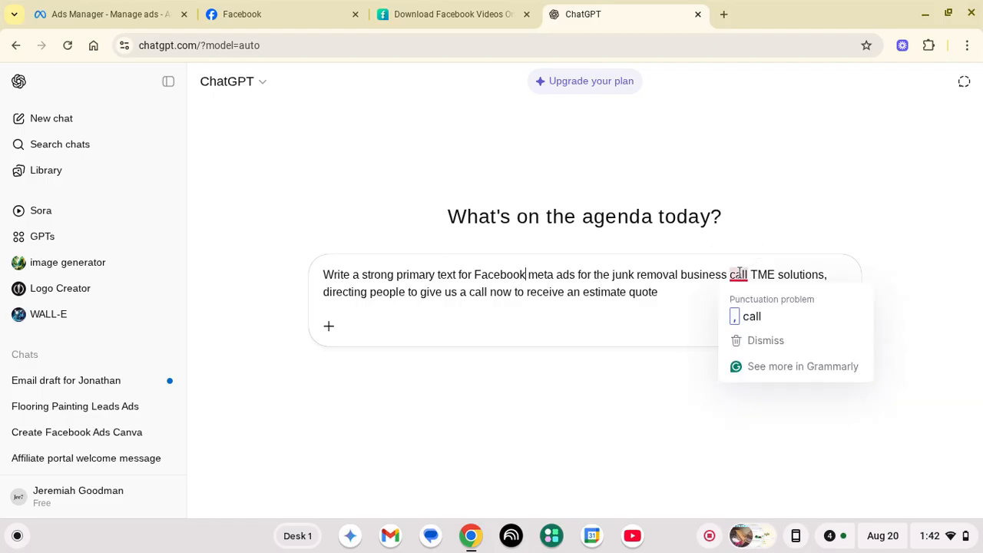
left_click(751, 314)
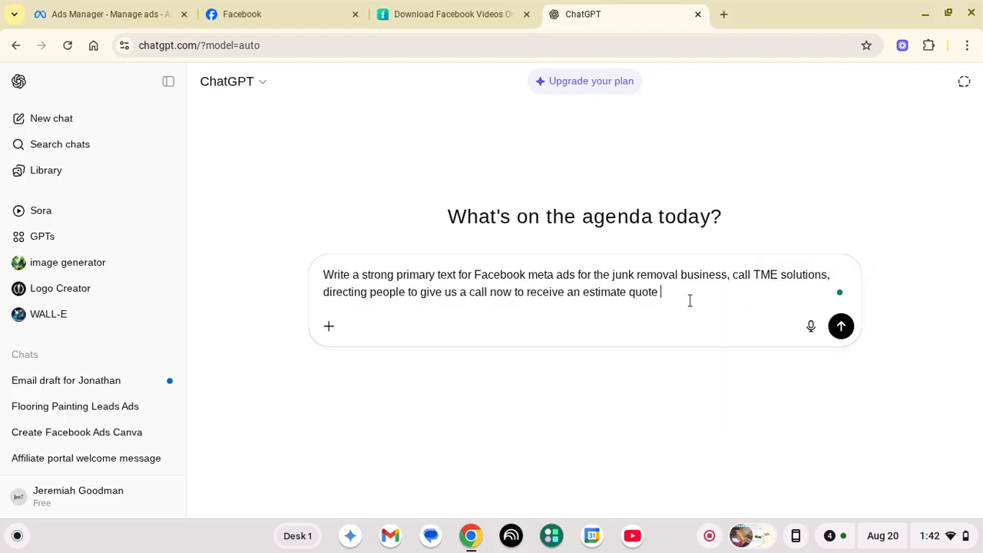
Insert 'headline and description' after 'primary text' in the ChatGPT prompt
left_click(457, 274)
type("CTA")
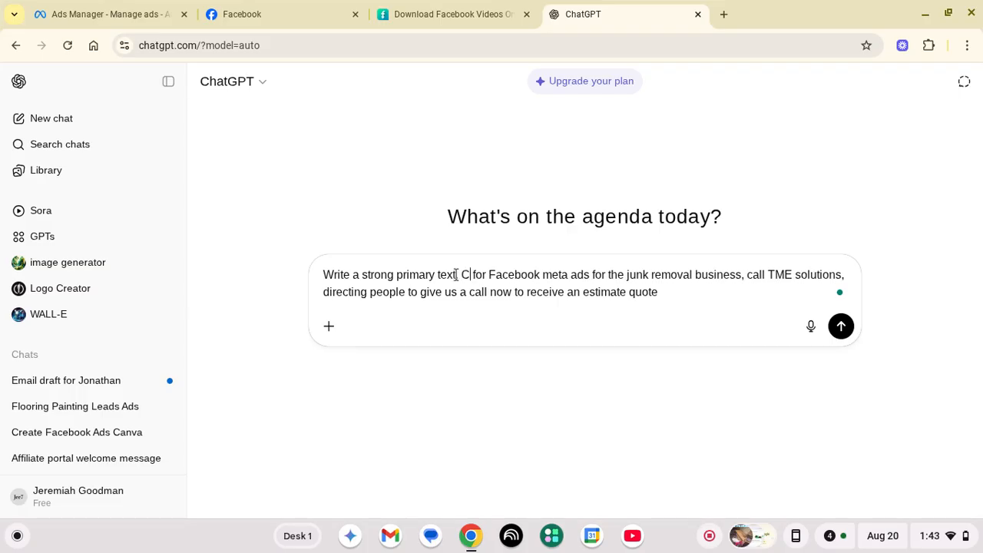
key("BackSpace")
key("BackSpace")
key("BackSpace")
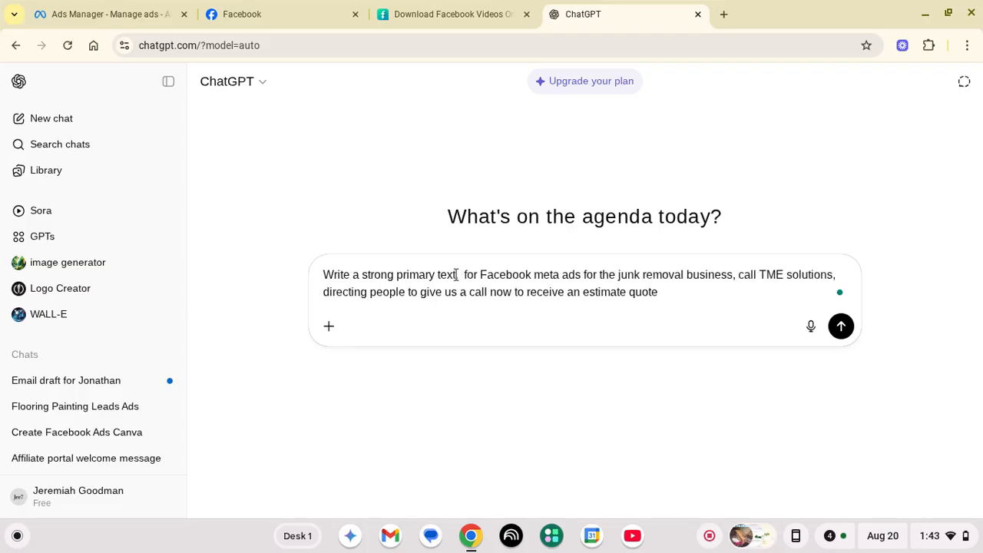
type("headline an")
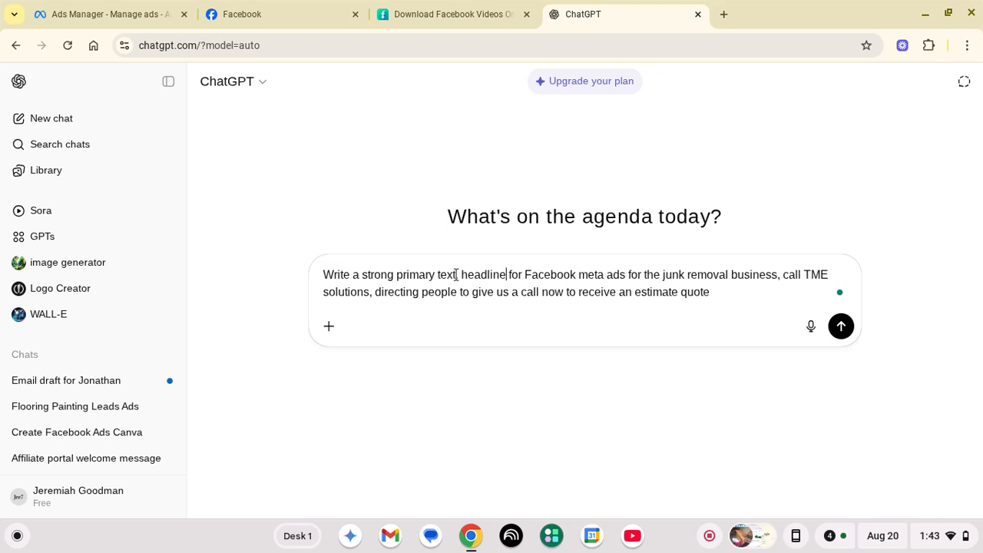
type("d descripti")
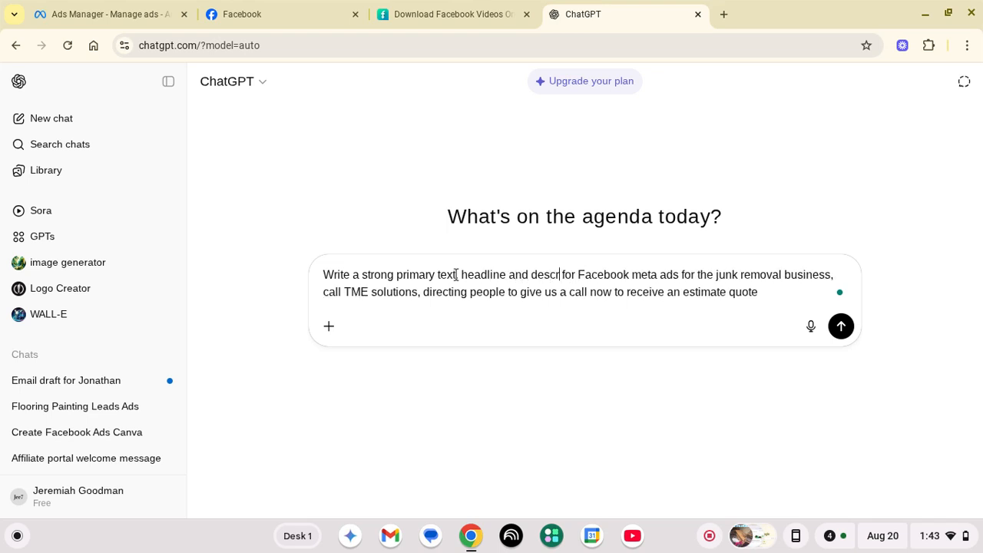
type("on")
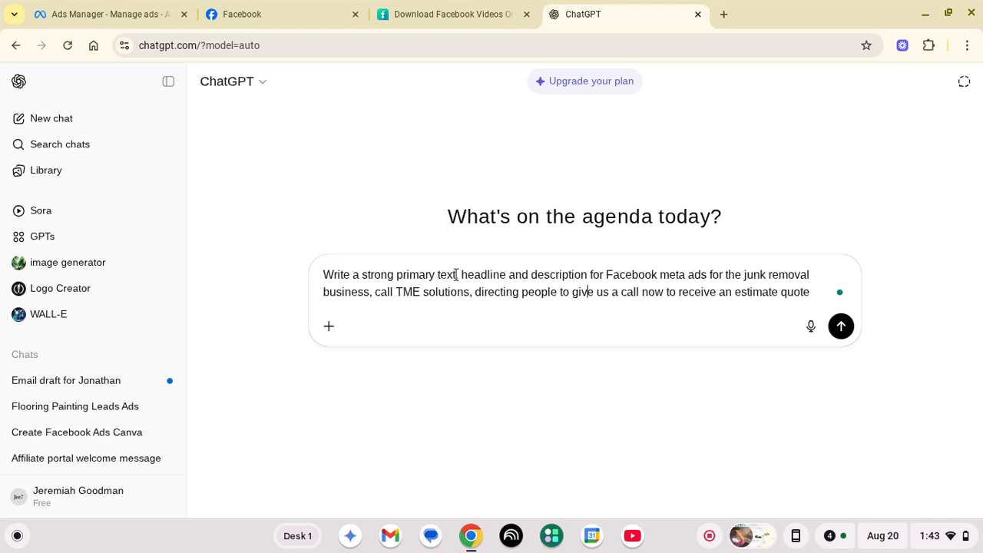
Add a comma after 'primary text' and send the prompt to ChatGPT
left_click(455, 274)
type(",")
key("Return")
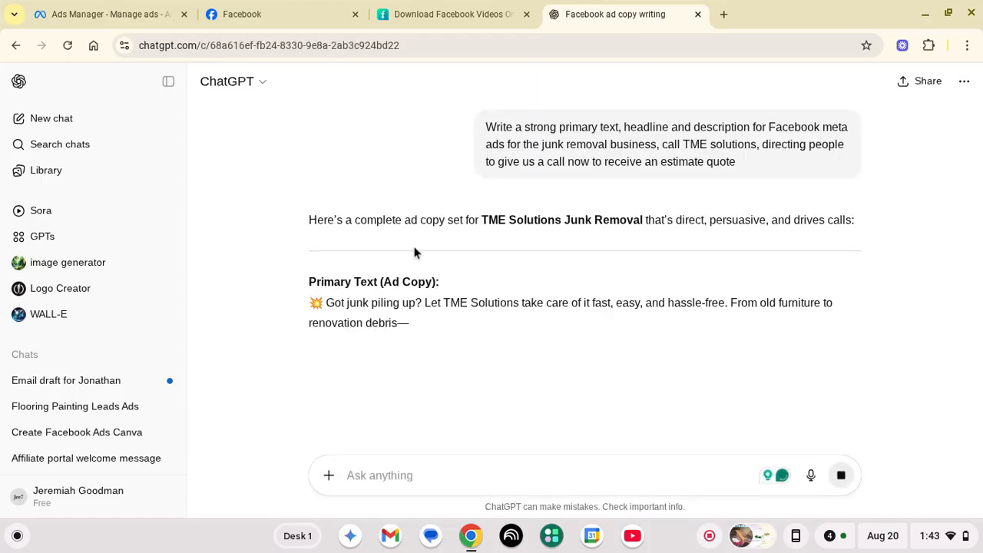
Copy ChatGPT's primary text paragraph and switch to the Facebook page
scroll(371, 265, "down", 2)
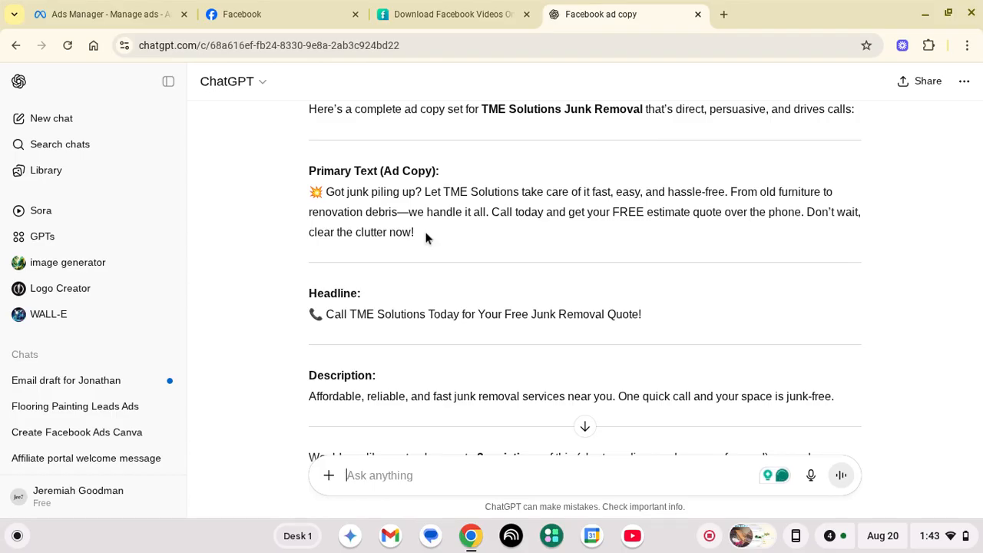
left_click_drag(418, 235, 307, 198)
right_click(356, 196)
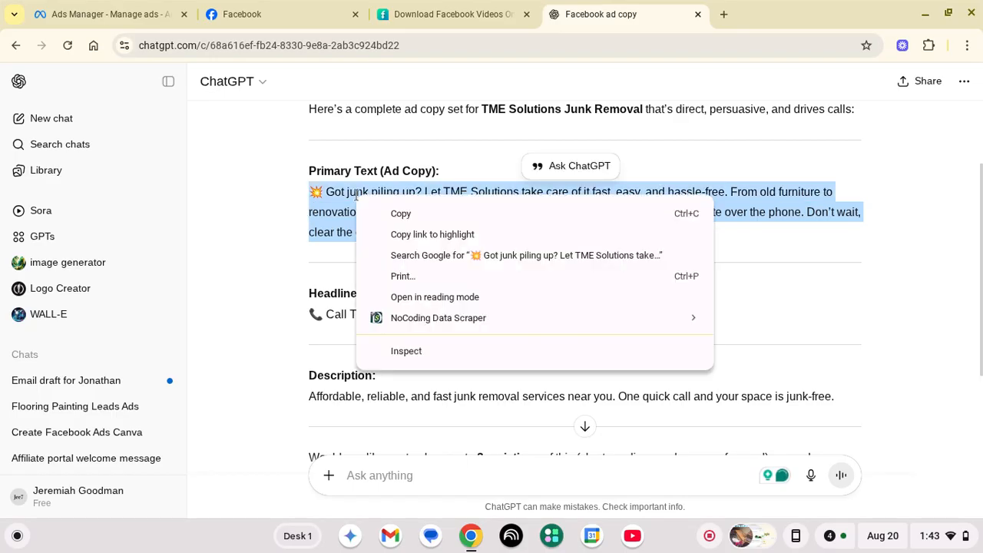
left_click(392, 213)
key("ctrl+2")
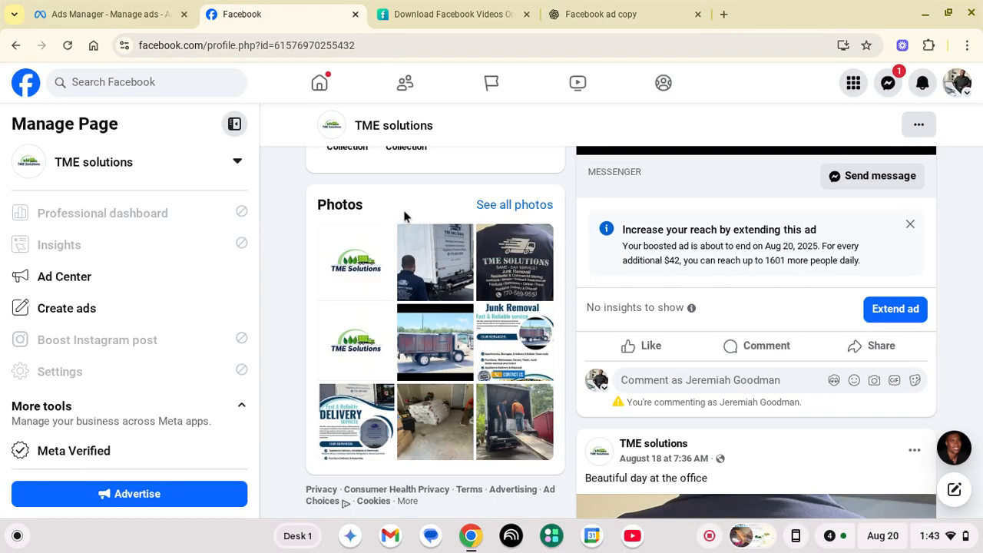
Paste the ChatGPT copy into the ad's Primary text, with line breaks before 'Let' and 'Call today'
left_click(113, 8)
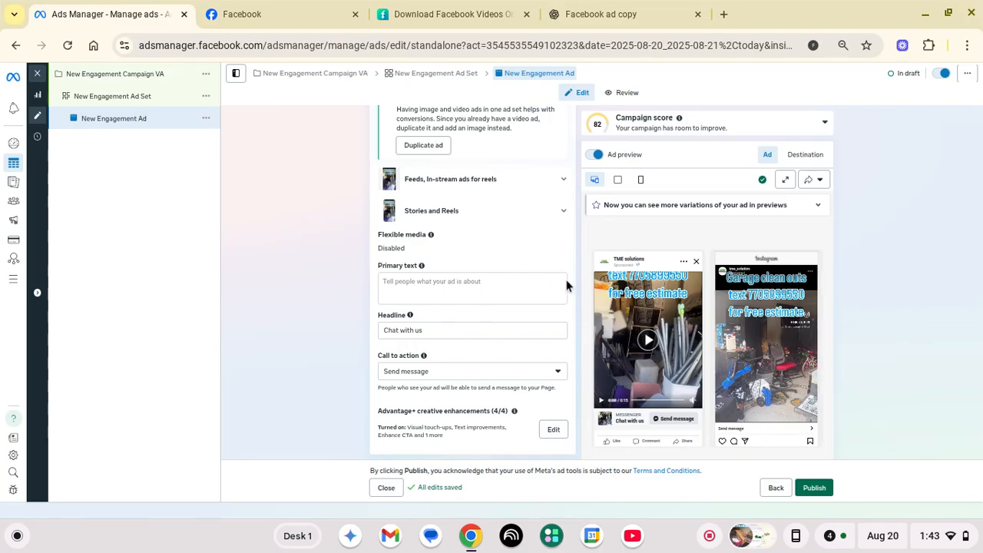
left_click(492, 294)
key("ctrl+v")
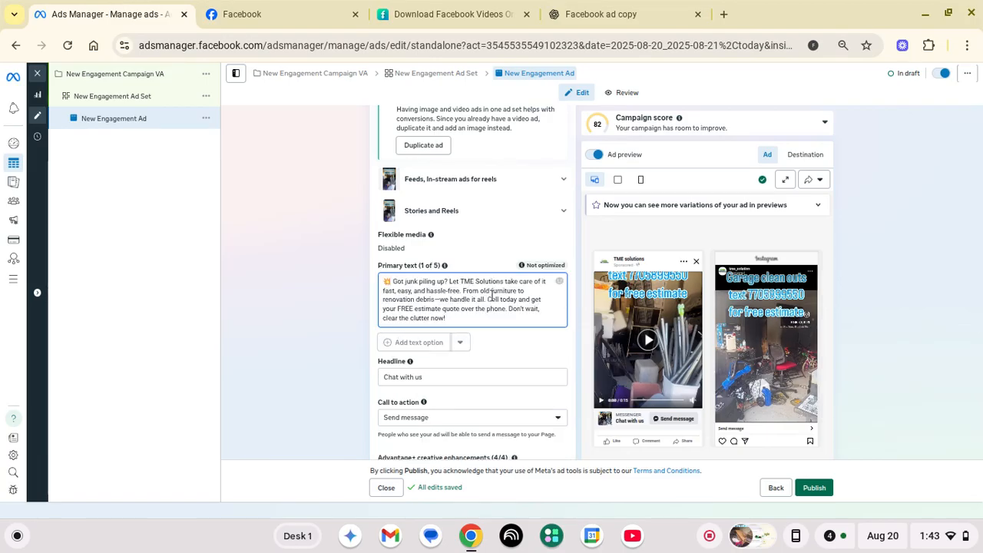
scroll(492, 296, "down", 1)
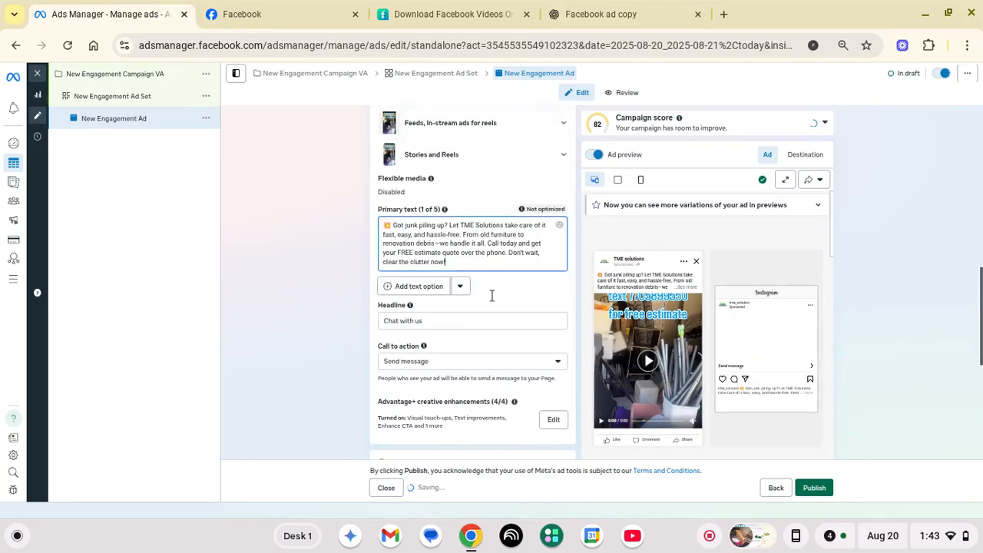
scroll(492, 296, "down", 1)
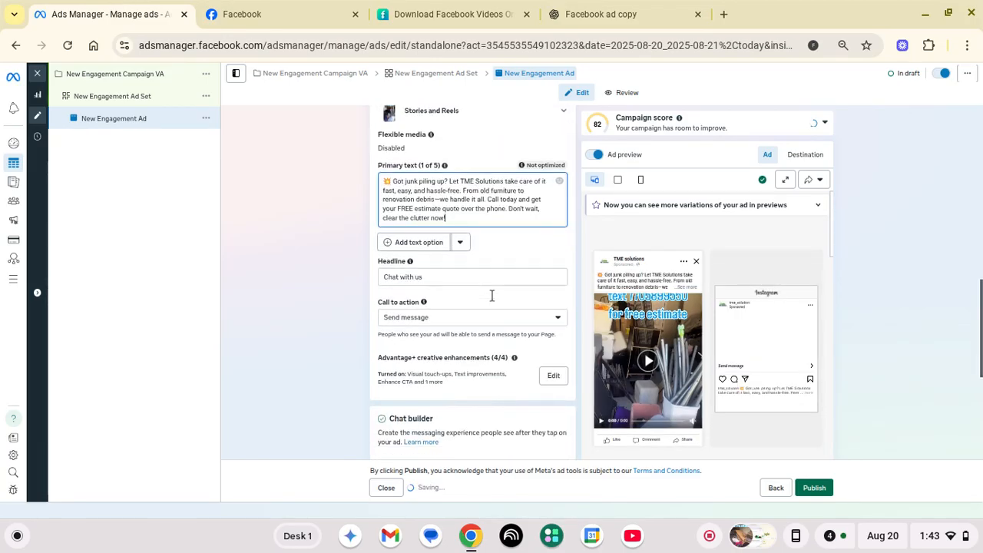
left_click(450, 175)
key("Return")
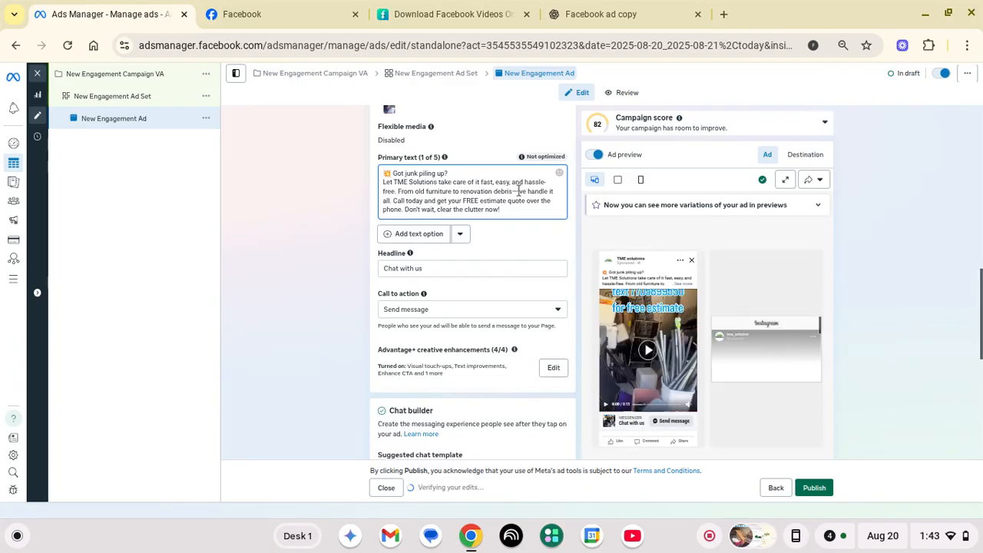
left_click(394, 202)
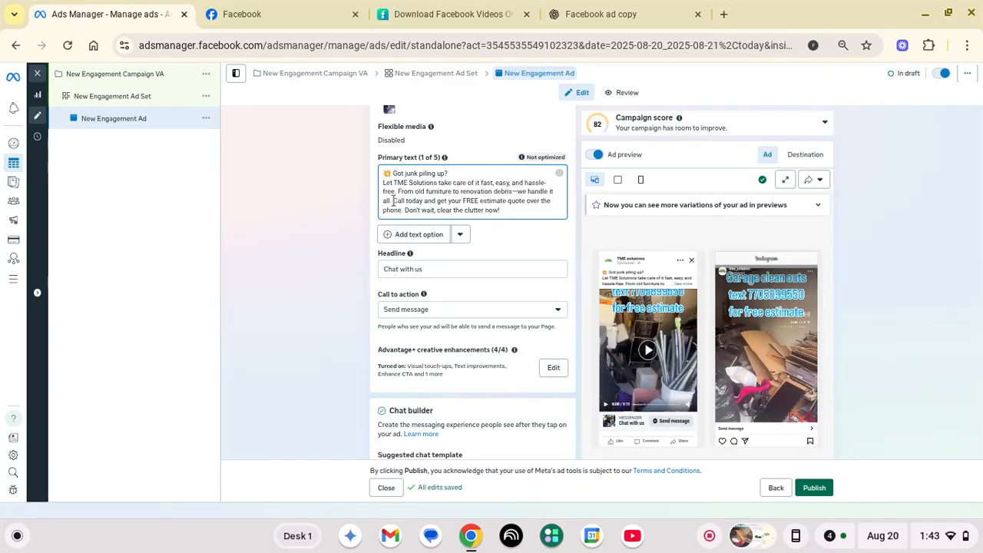
key("Return")
key("Return")
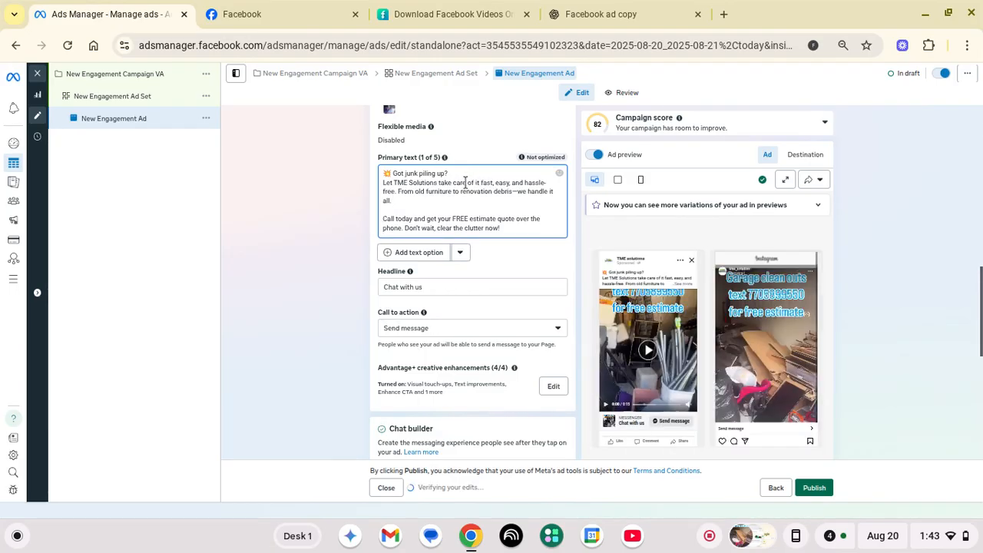
Copy the suggested headline line from the ChatGPT ad copy conversation
left_click(607, 10)
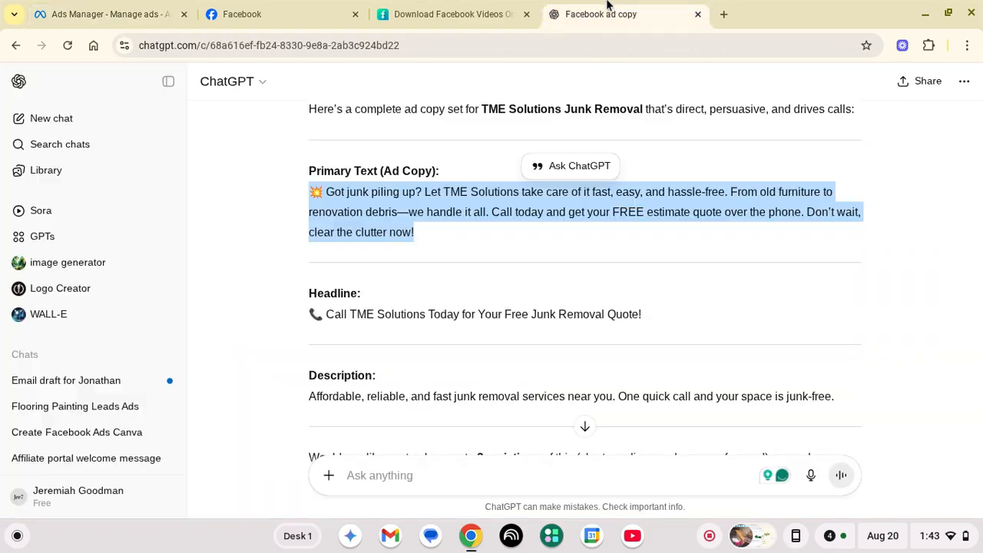
triple_click(484, 314)
right_click(485, 316)
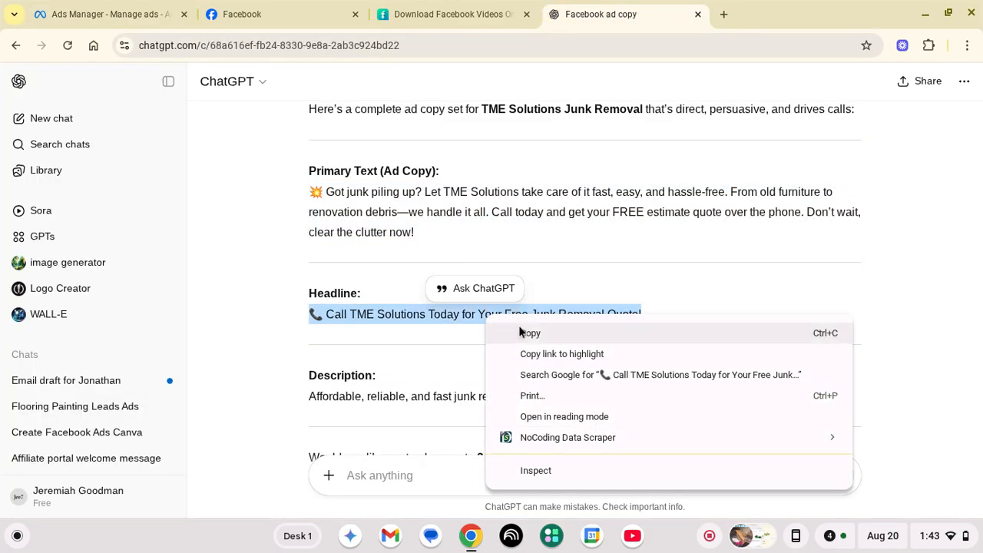
left_click(519, 331)
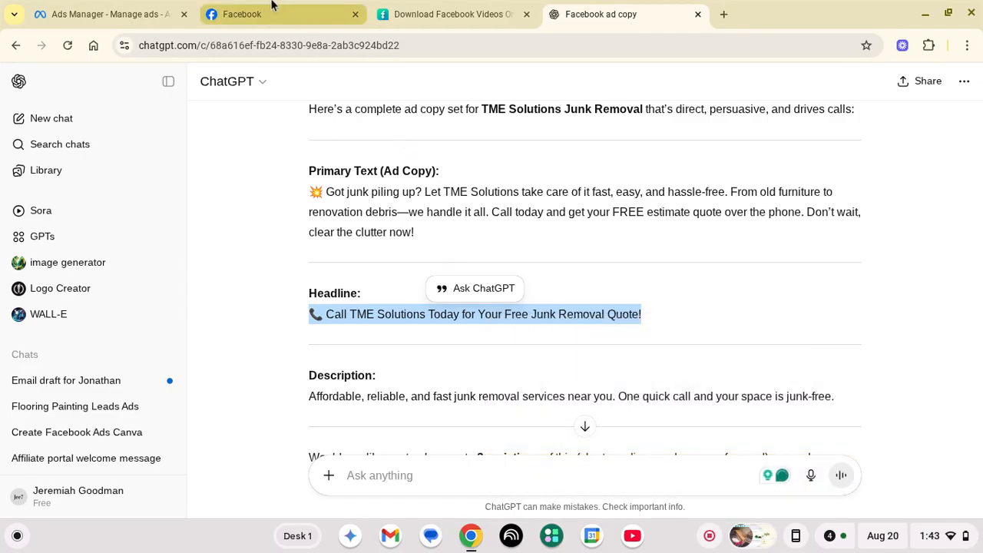
Replace the 'Chat with us' headline with the copied ChatGPT headline
left_click(108, 13)
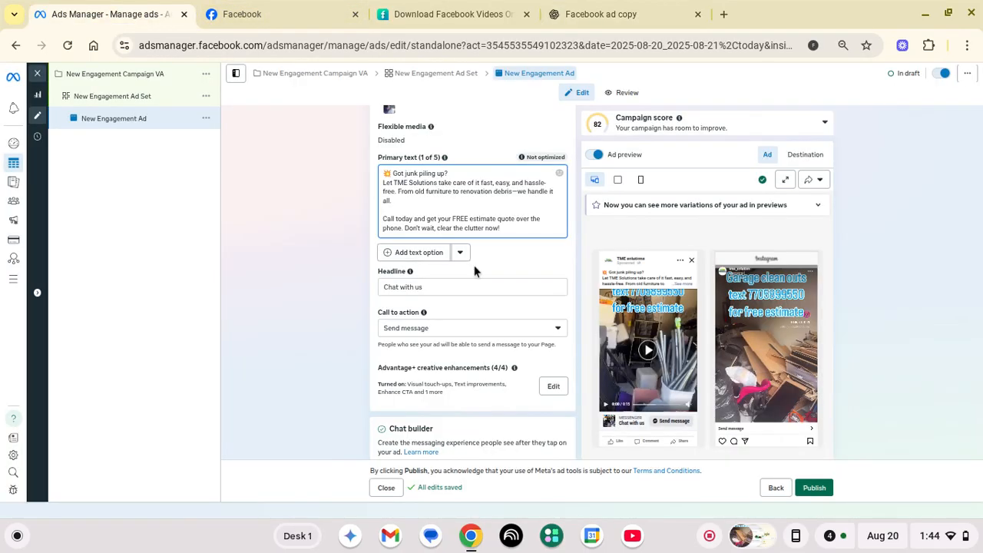
left_click(464, 287)
key("ctrl+a")
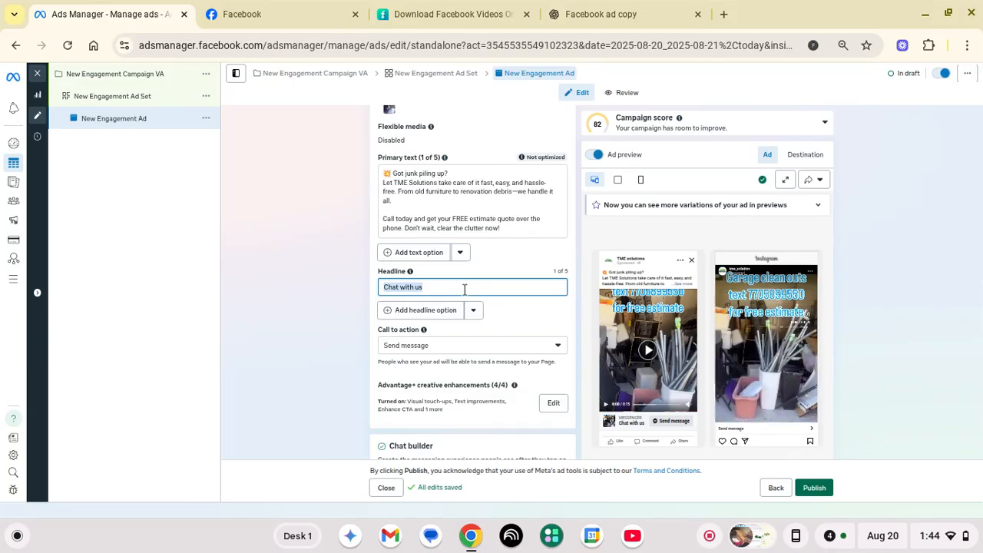
key("ctrl+v")
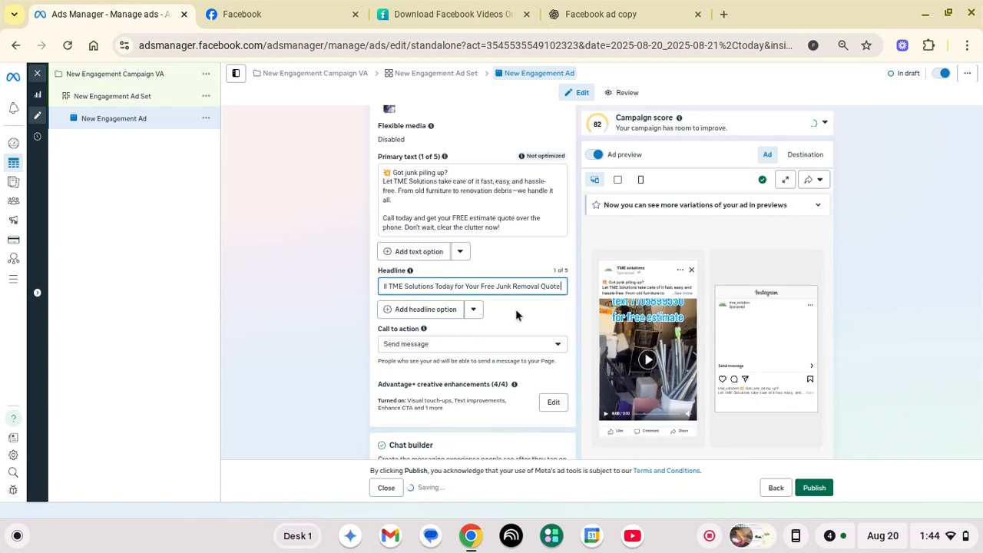
Delete 'TME Solutions' and the extra space so the headline reads 'Call Today for Your Free Junk Removal Quote!'
scroll(665, 338, "down", 1)
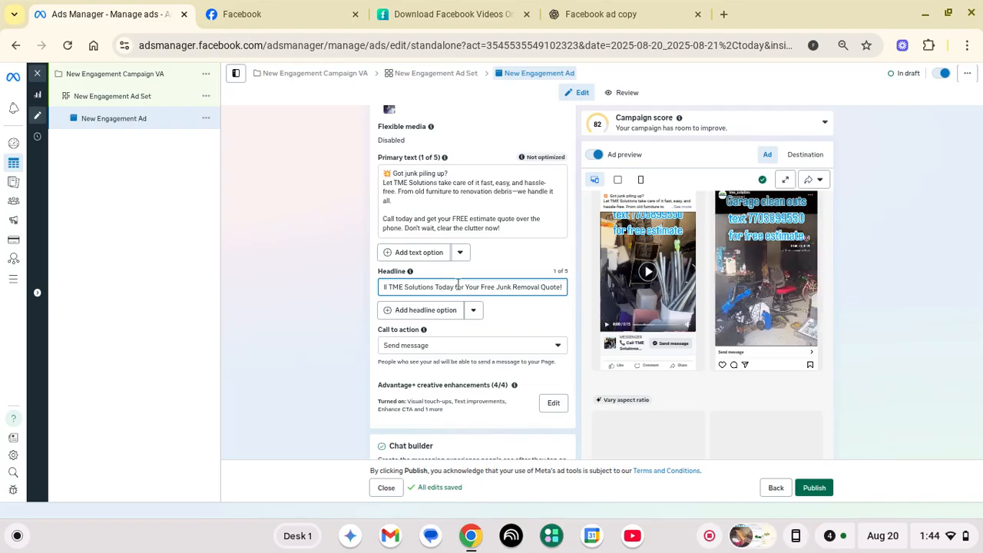
left_click_drag(434, 285, 388, 287)
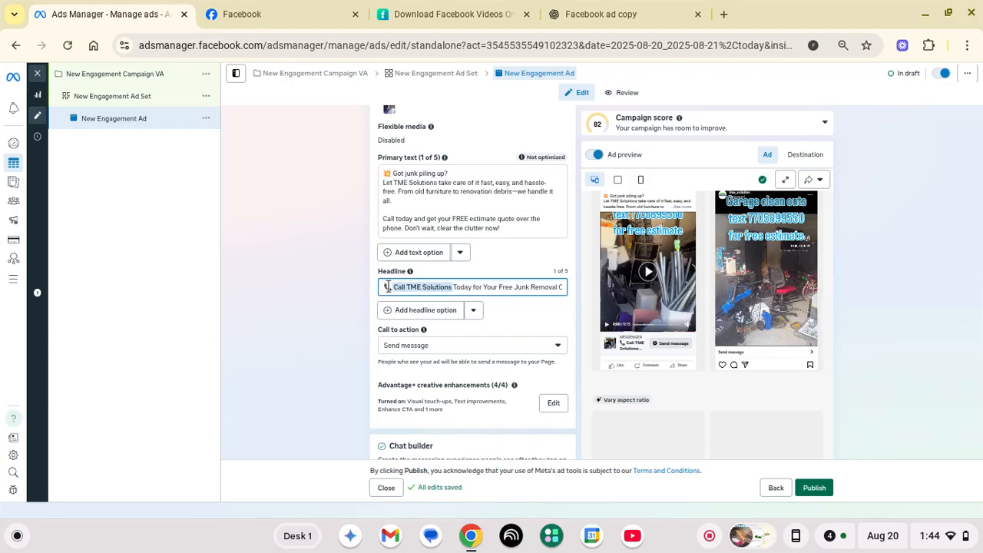
key("BackSpace")
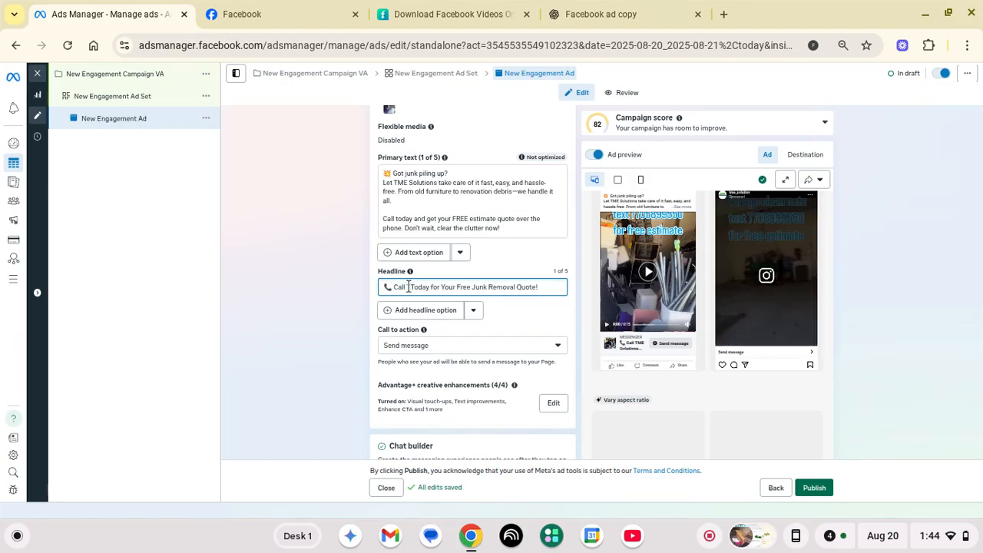
key("BackSpace")
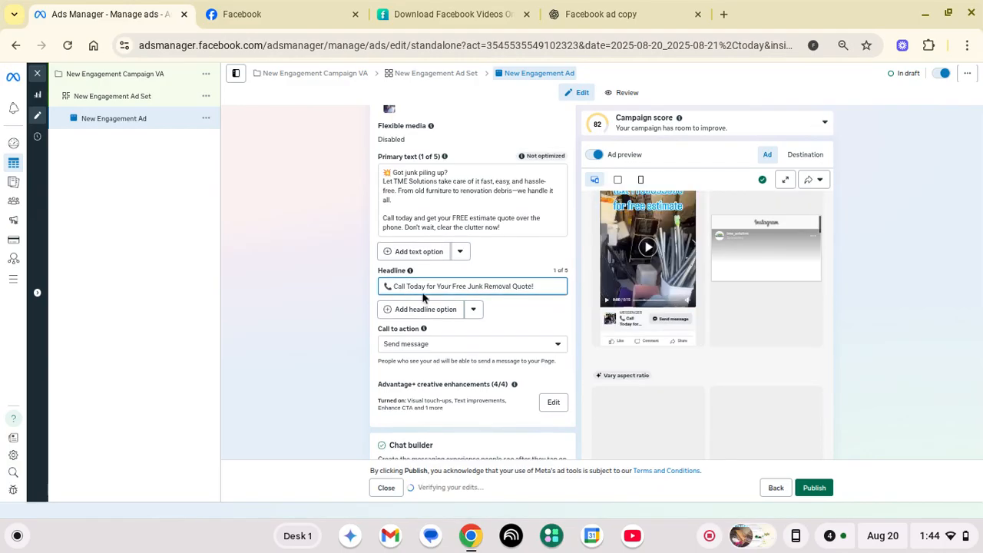
scroll(421, 298, "down", 3)
scroll(422, 298, "up", 1)
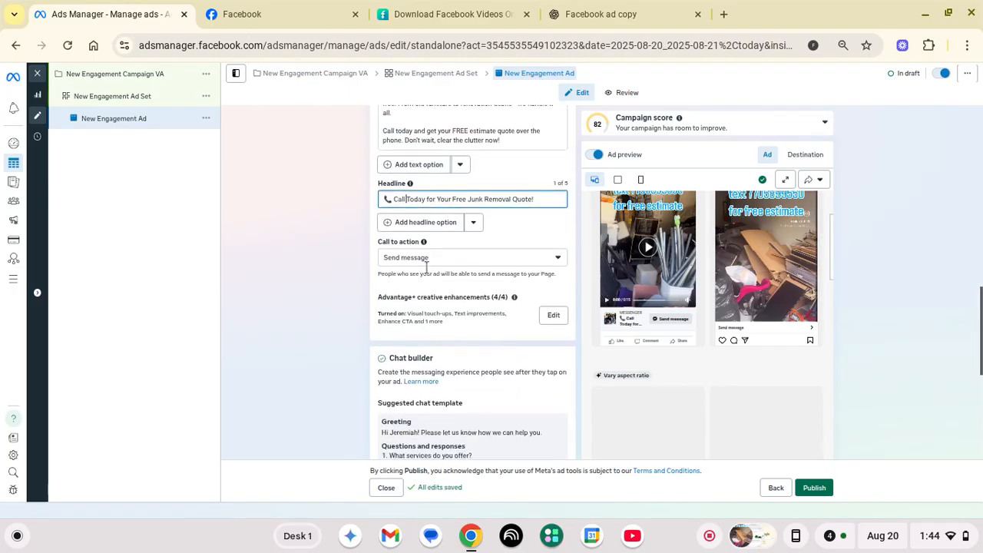
Pick Get quote from the Call to action dropdown in place of Send message
left_click(429, 261)
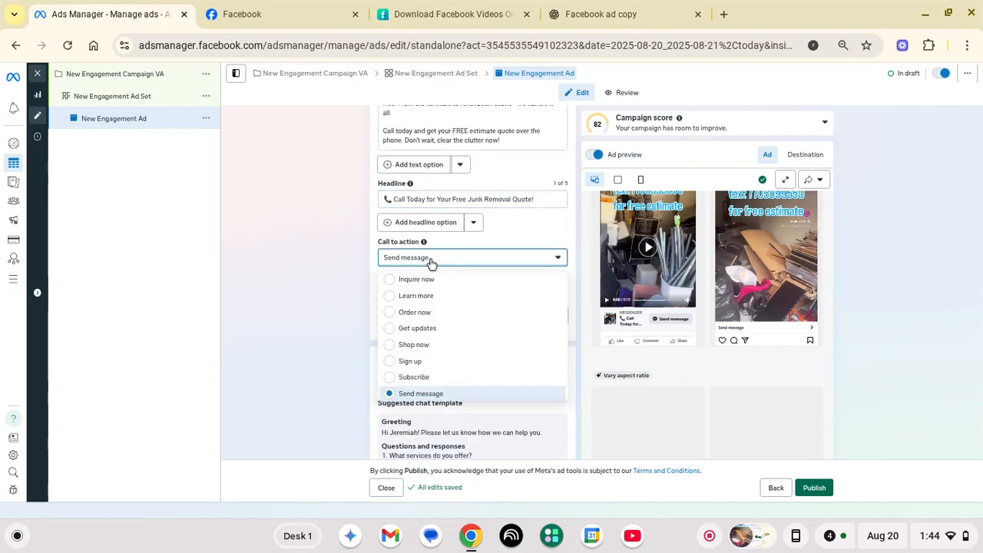
scroll(437, 295, "down", 2)
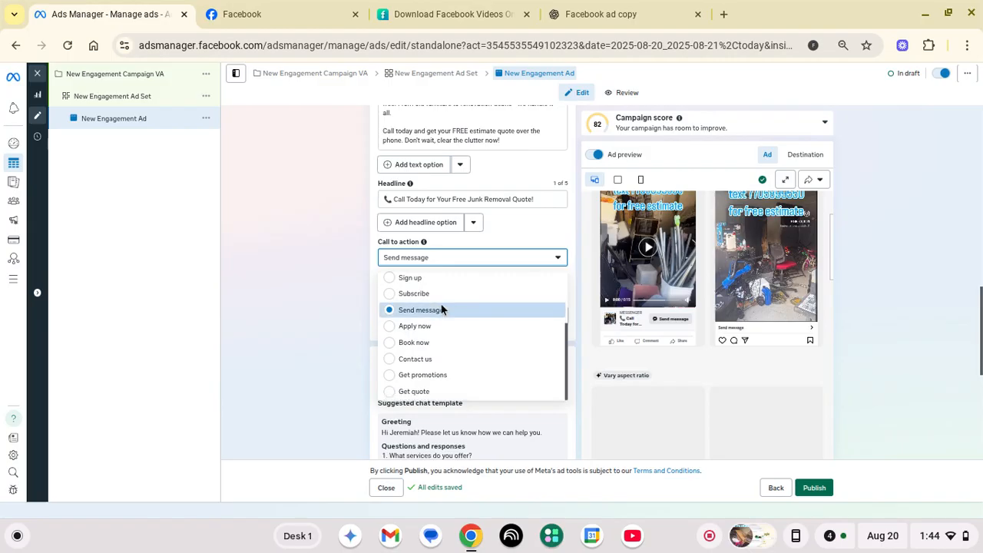
scroll(452, 360, "up", 2)
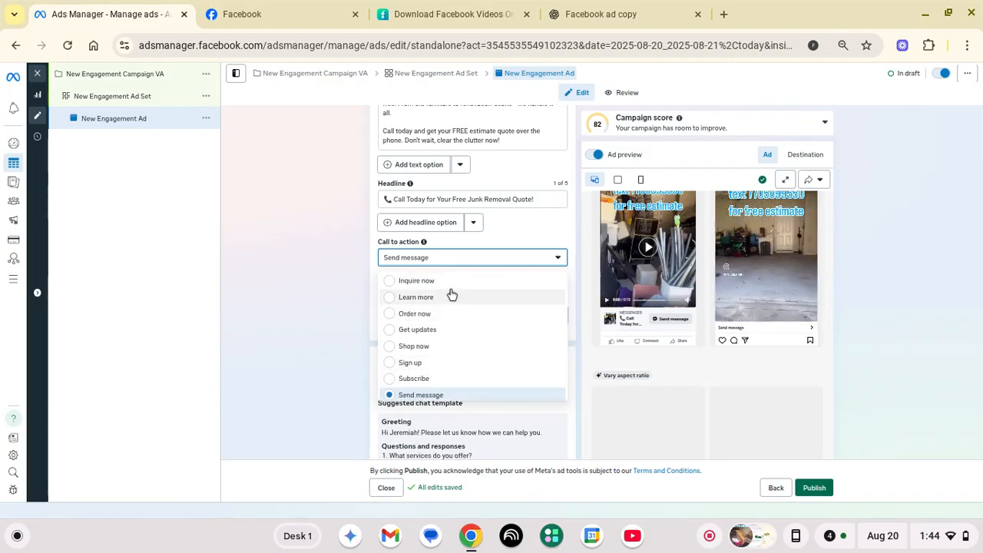
scroll(453, 314, "down", 2)
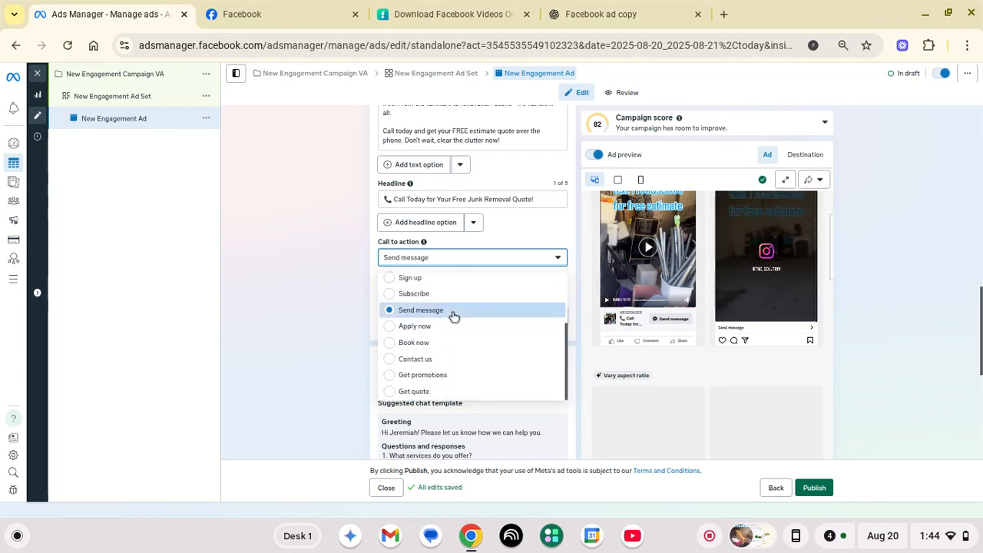
left_click(446, 392)
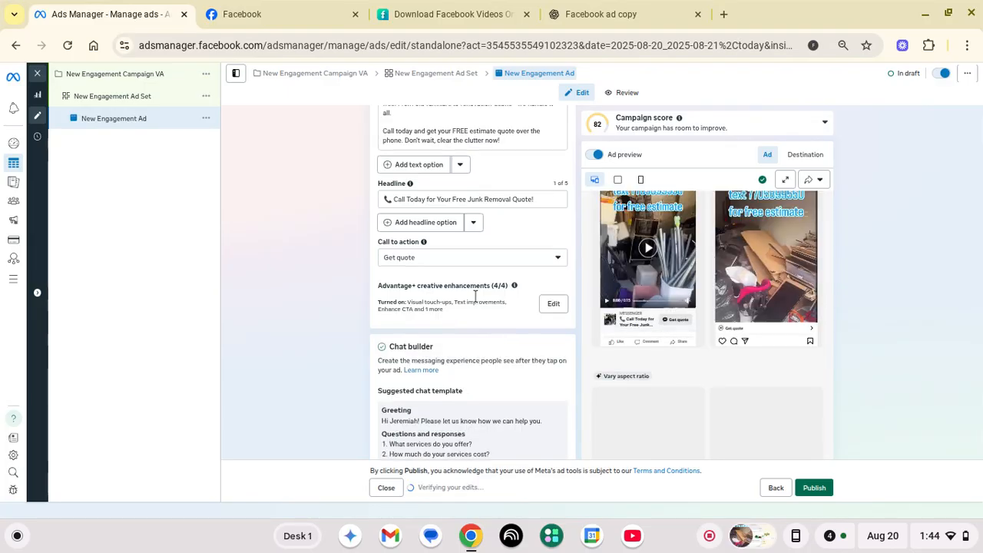
scroll(475, 295, "down", 3)
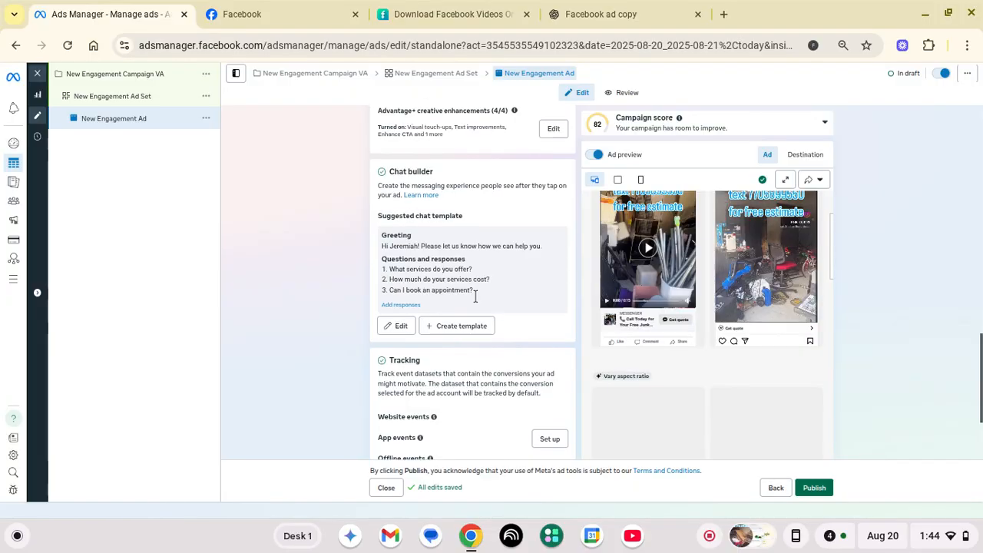
scroll(476, 296, "up", 2)
scroll(476, 296, "up", 10)
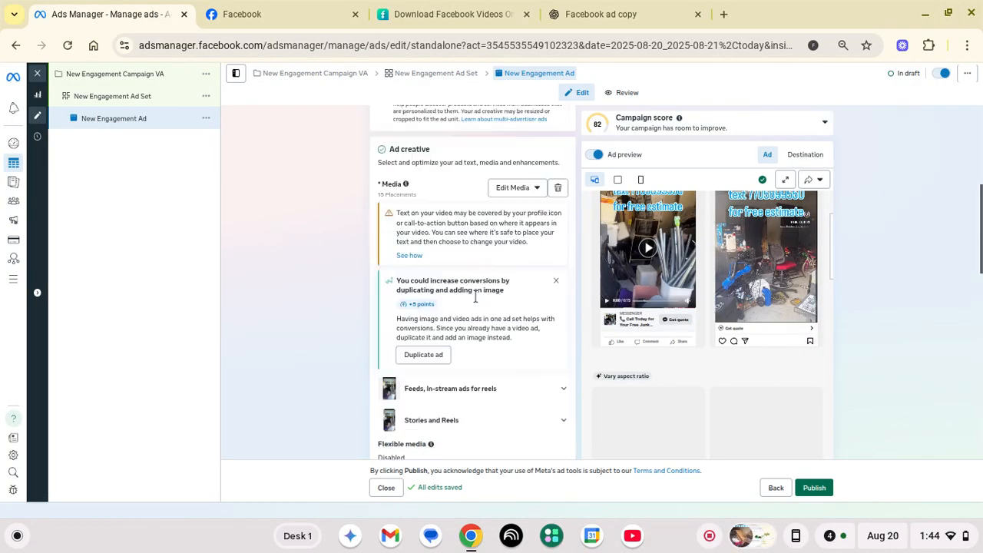
scroll(475, 296, "up", 1)
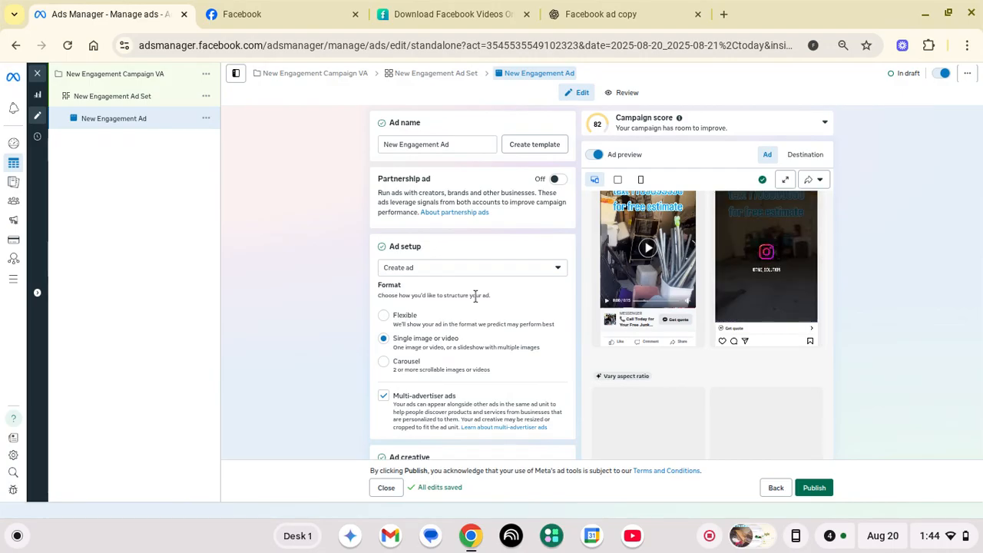
Go back to the ad set and set the conversion location to Calls
left_click(782, 493)
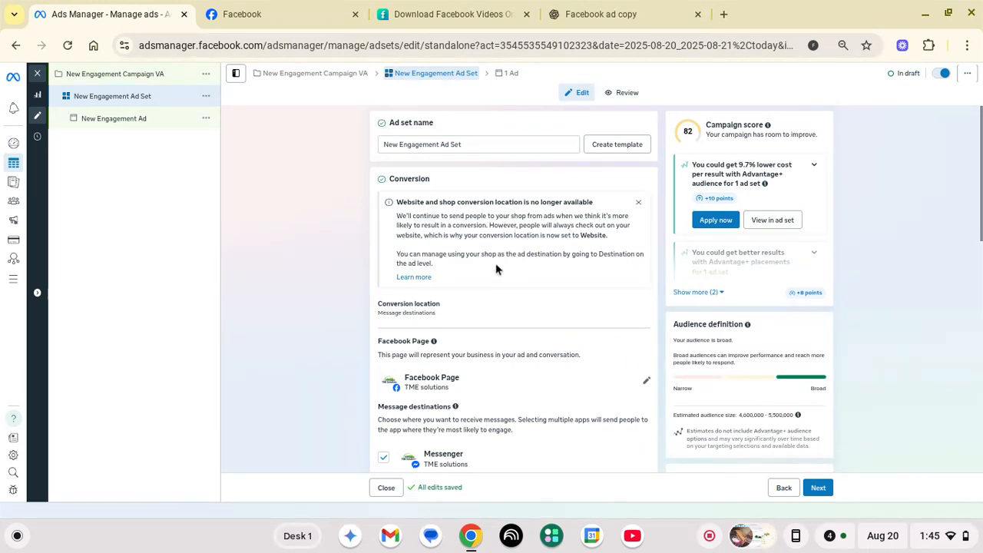
scroll(495, 269, "down", 5)
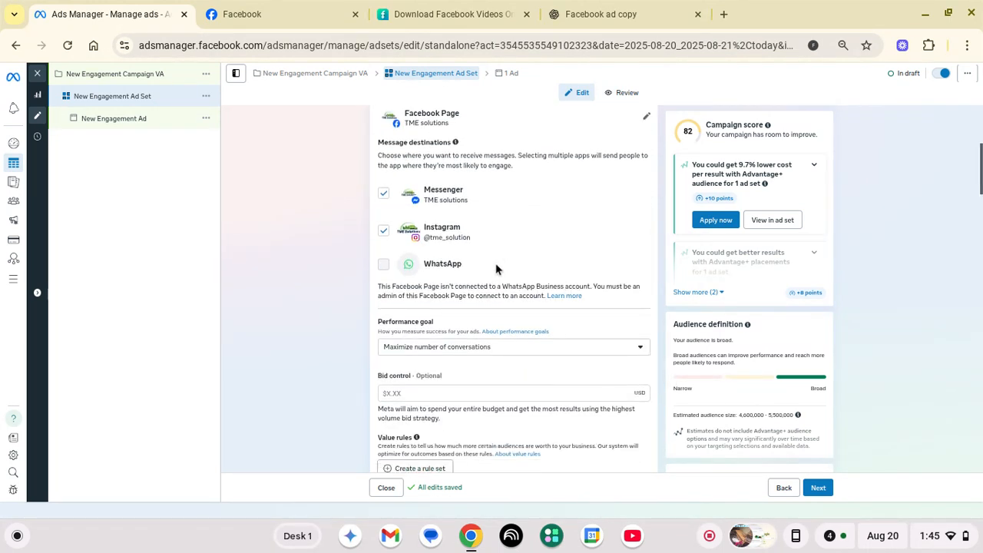
scroll(495, 269, "down", 3)
scroll(496, 269, "down", 3)
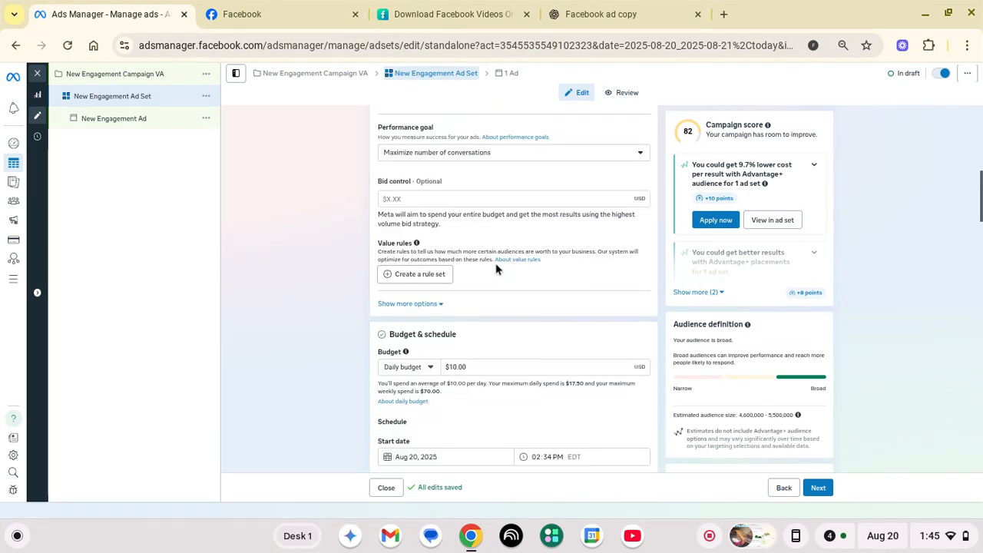
scroll(495, 269, "up", 7)
scroll(496, 269, "up", 4)
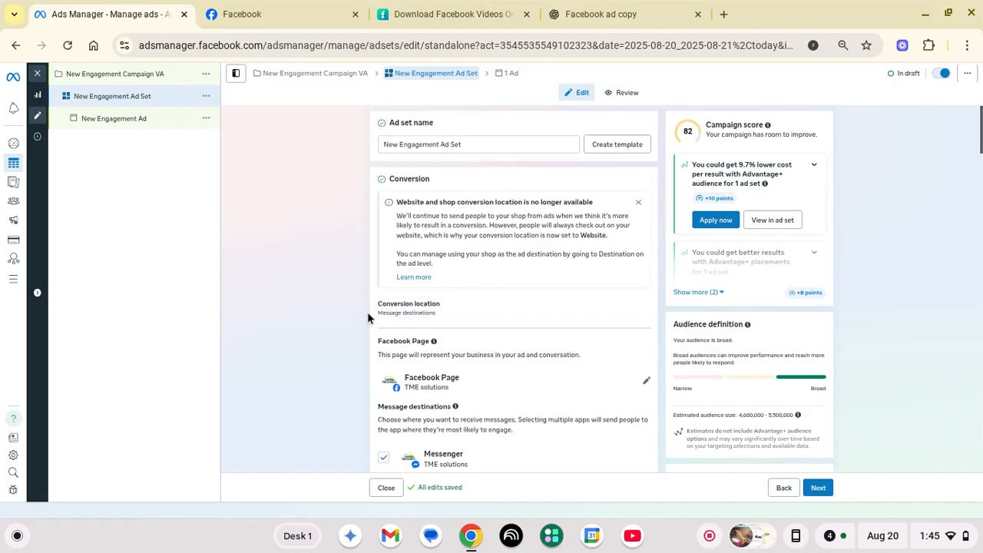
left_click(448, 315)
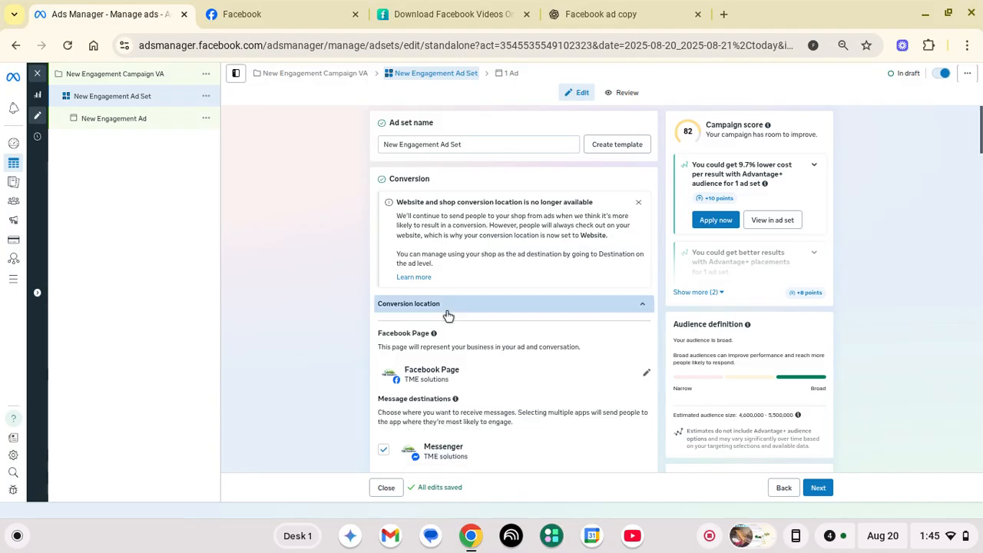
scroll(448, 315, "down", 2)
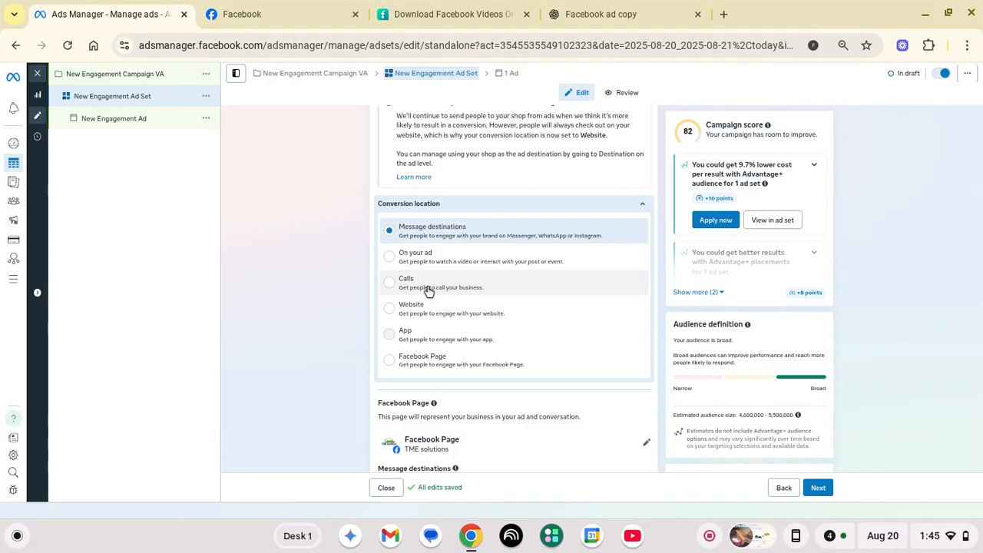
left_click(429, 291)
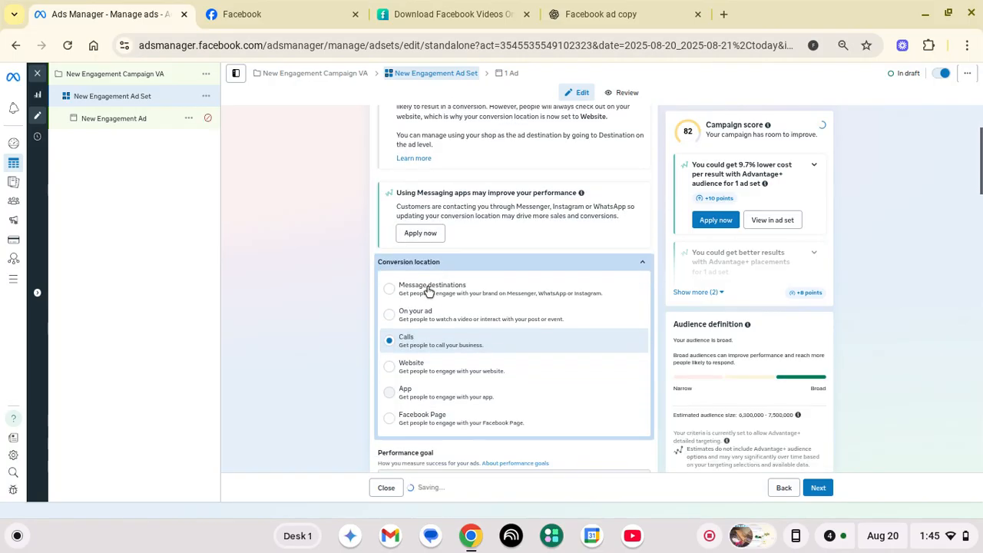
scroll(429, 291, "down", 8)
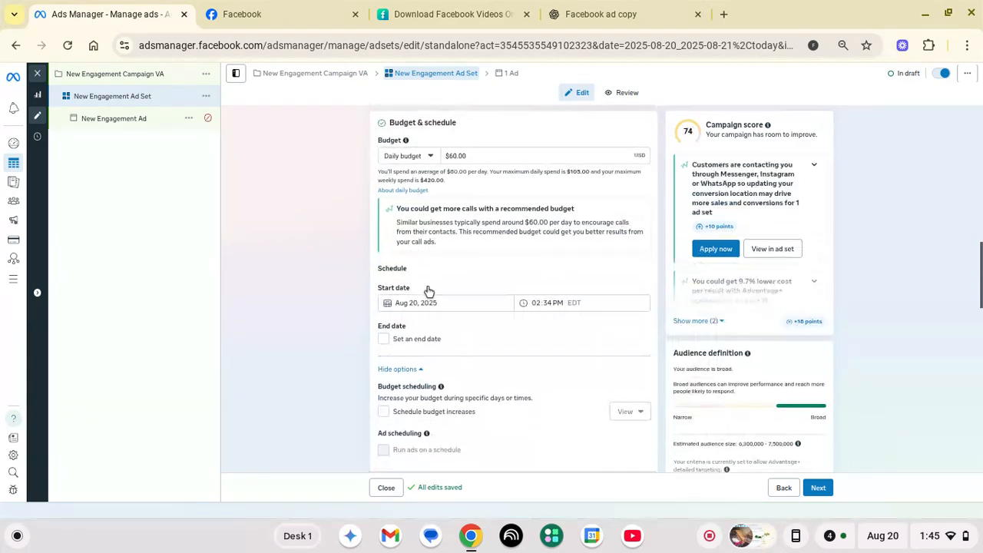
scroll(470, 165, "up", 1)
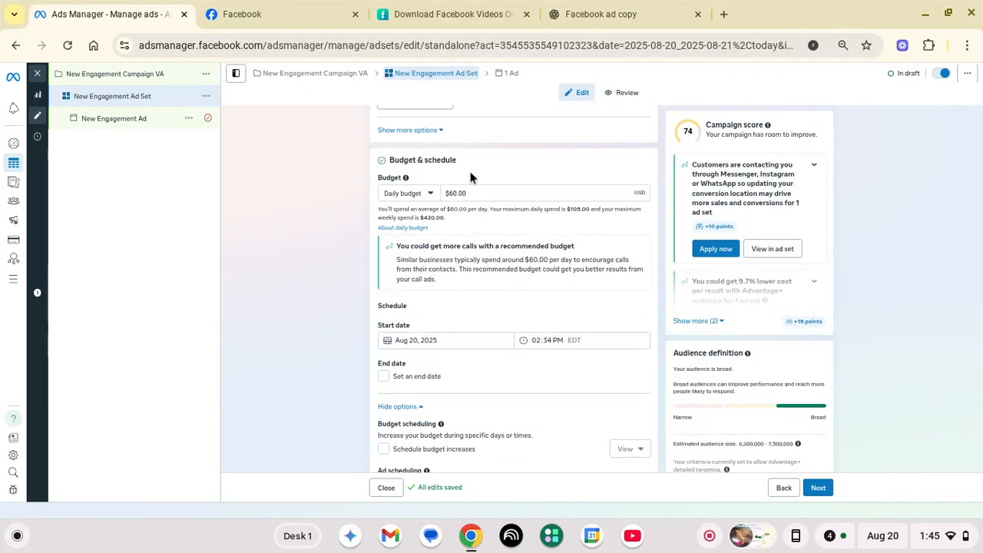
Change the daily budget from $60.00 to $10.00
left_click(467, 192)
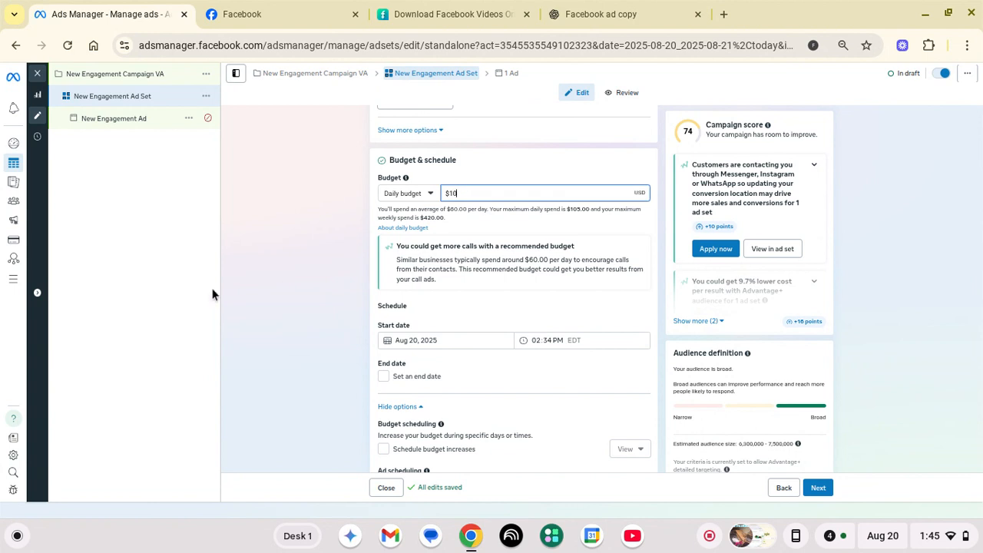
left_click(266, 286)
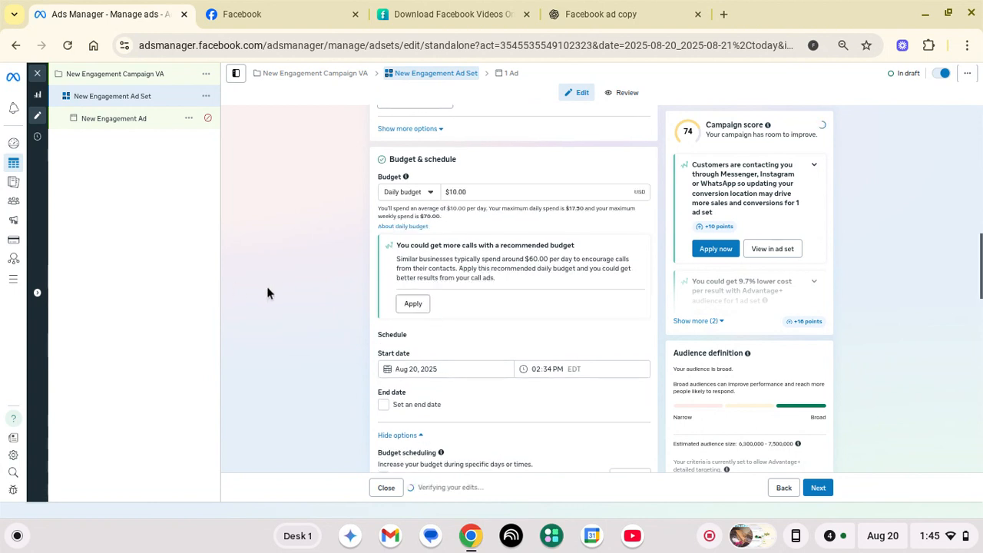
scroll(267, 287, "down", 2)
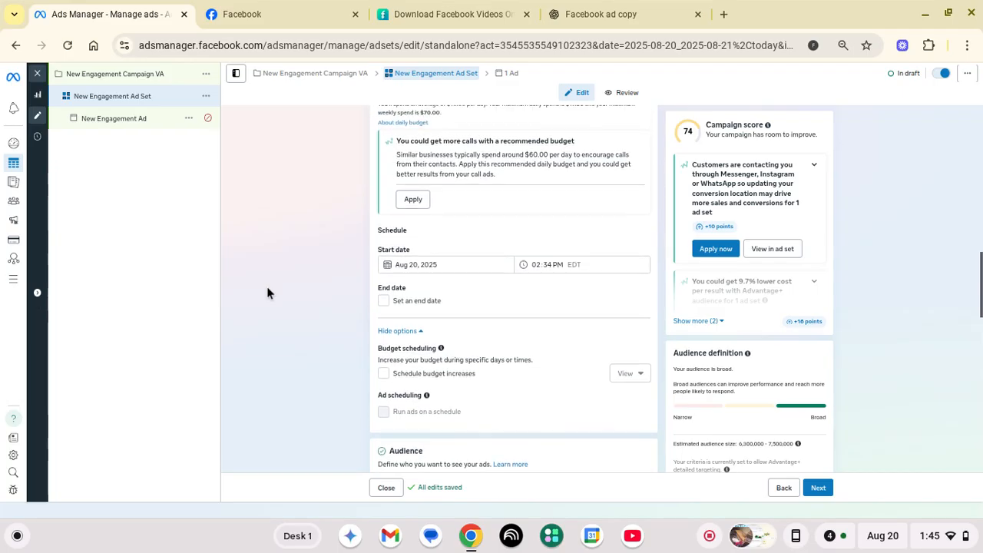
Choose Manual placements, leaving Facebook and Instagram as the platforms
scroll(267, 290, "down", 3)
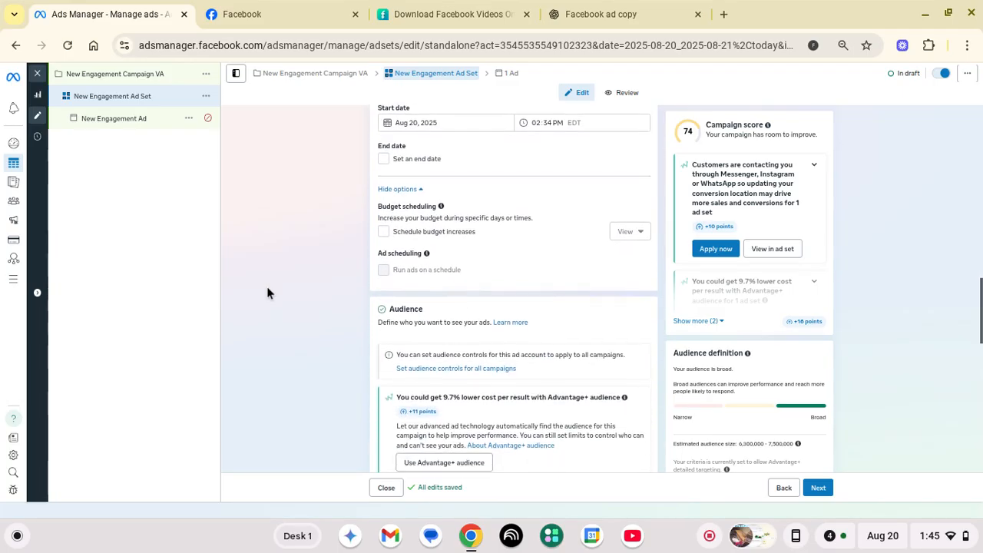
scroll(268, 290, "down", 3)
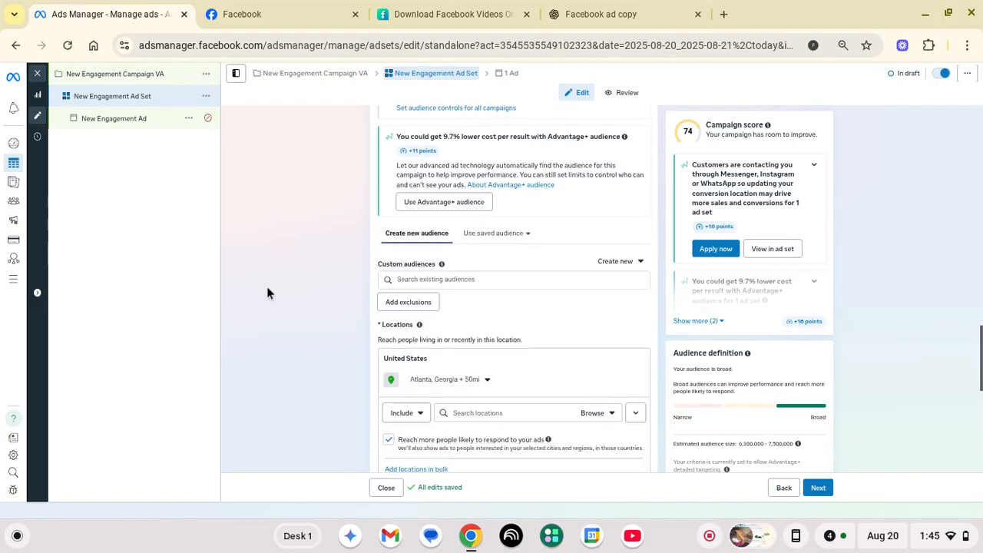
scroll(268, 290, "down", 3)
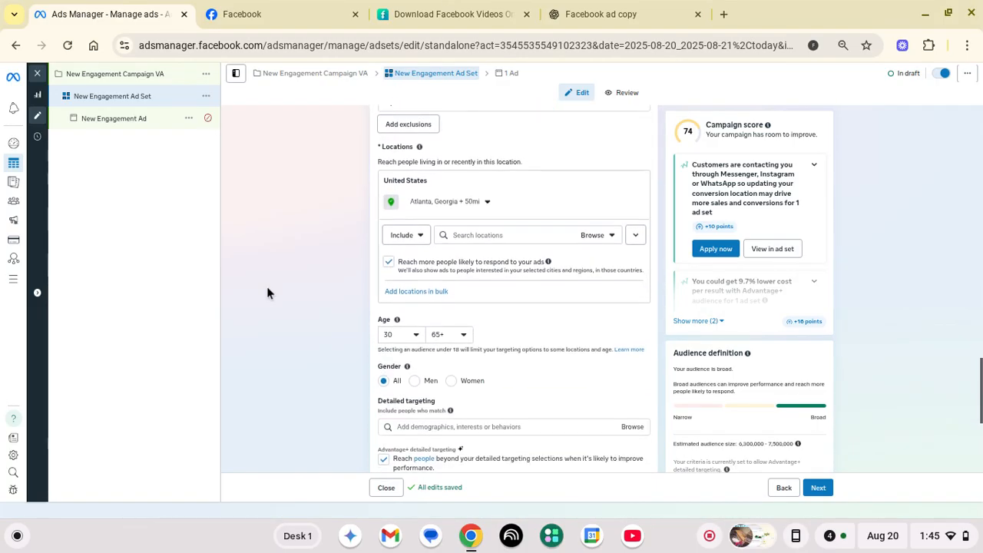
scroll(267, 290, "down", 1)
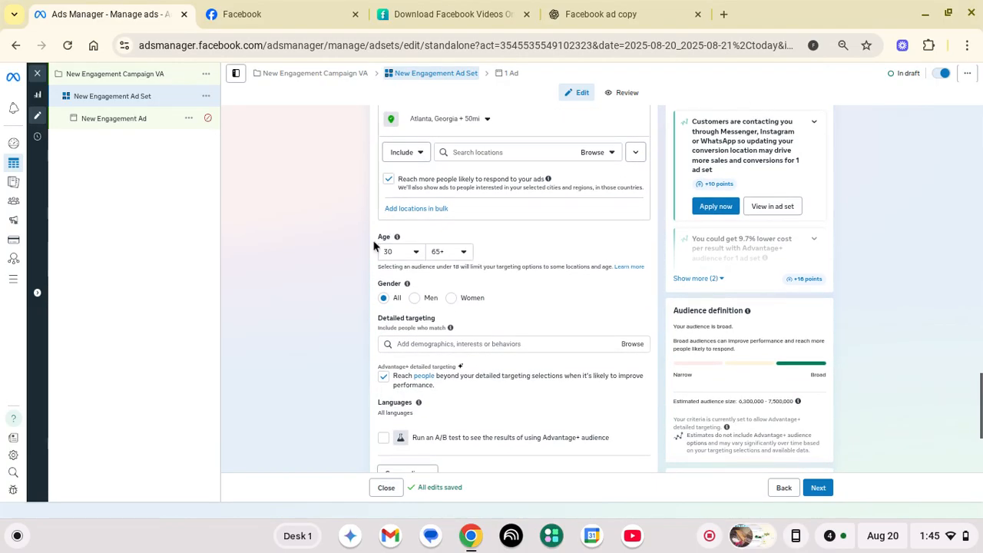
scroll(366, 246, "down", 3)
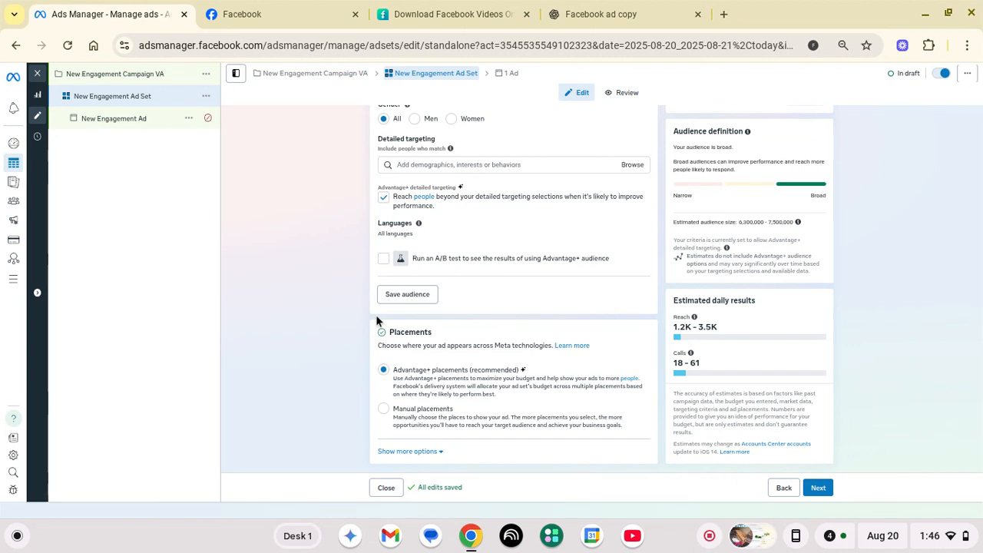
left_click(384, 411)
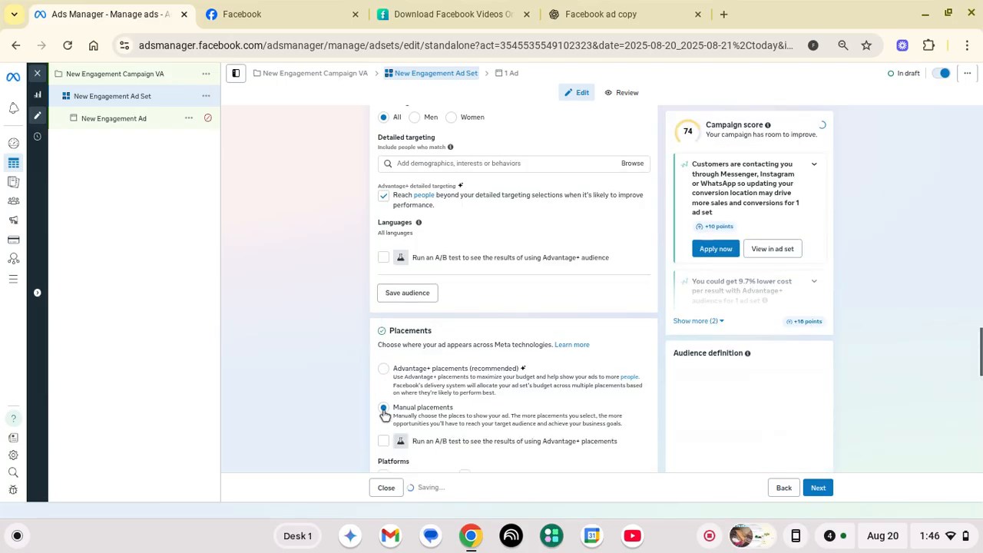
scroll(382, 410, "down", 3)
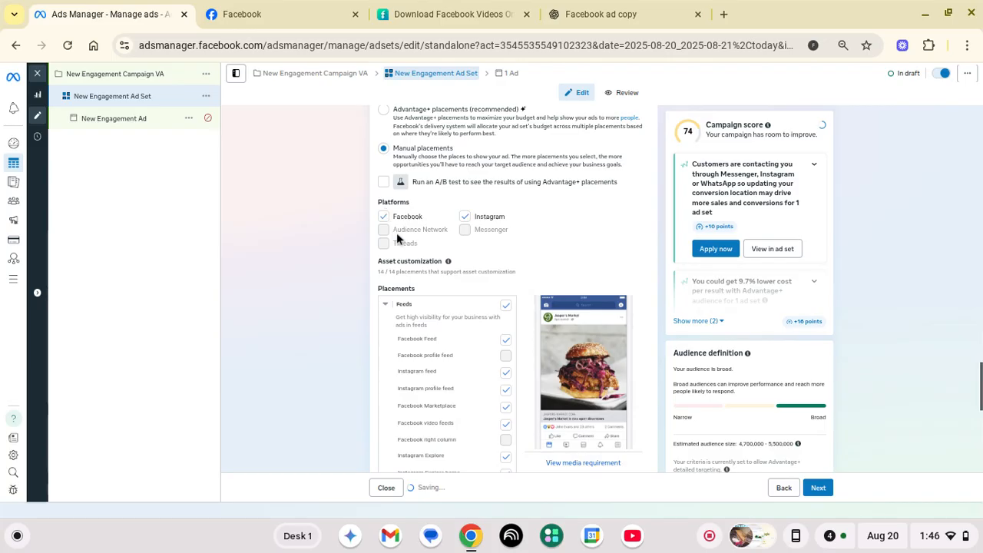
scroll(400, 242, "down", 5)
scroll(401, 244, "down", 1)
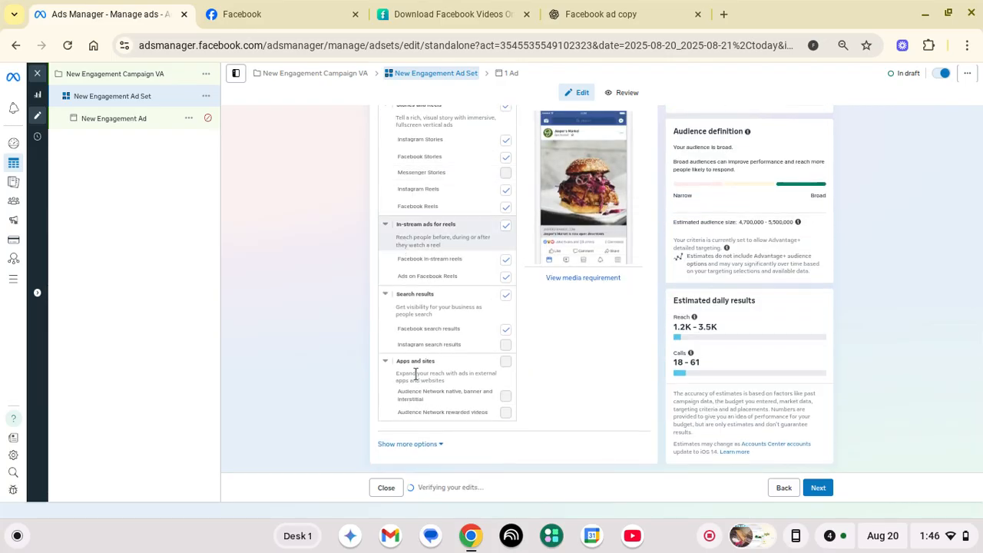
scroll(429, 285, "up", 5)
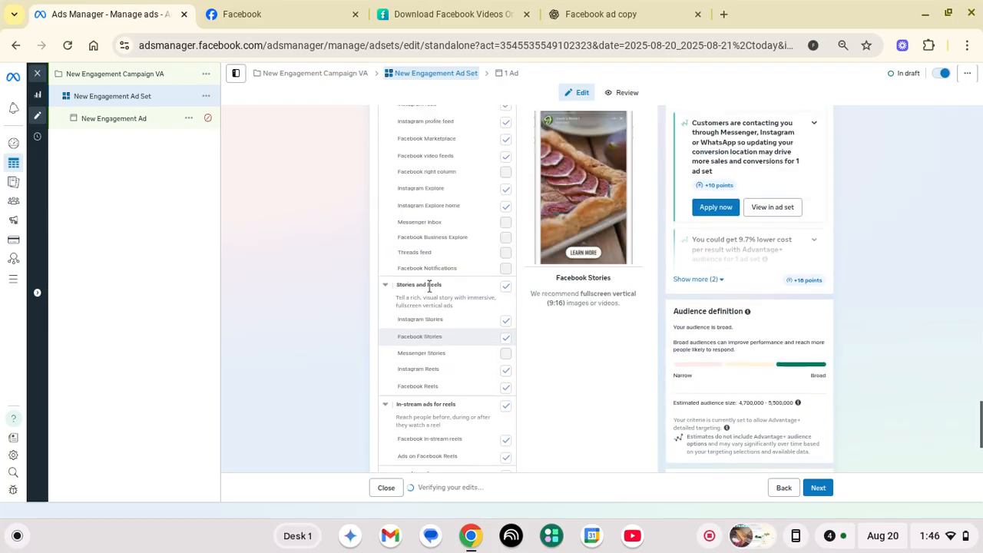
Continue to the ad and enter the business phone number for Call now, fixing mistyped digits
left_click(817, 489)
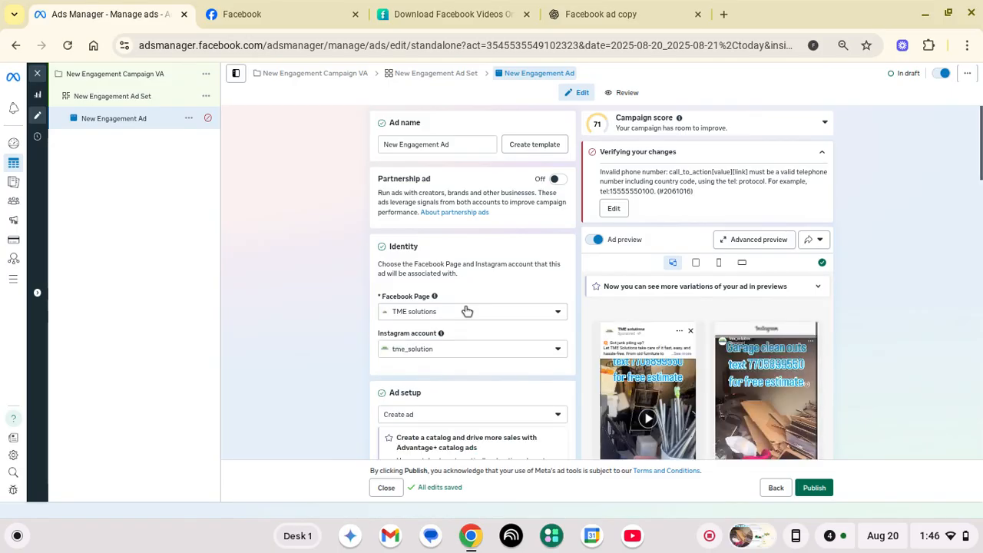
scroll(467, 311, "down", 5)
scroll(467, 310, "down", 5)
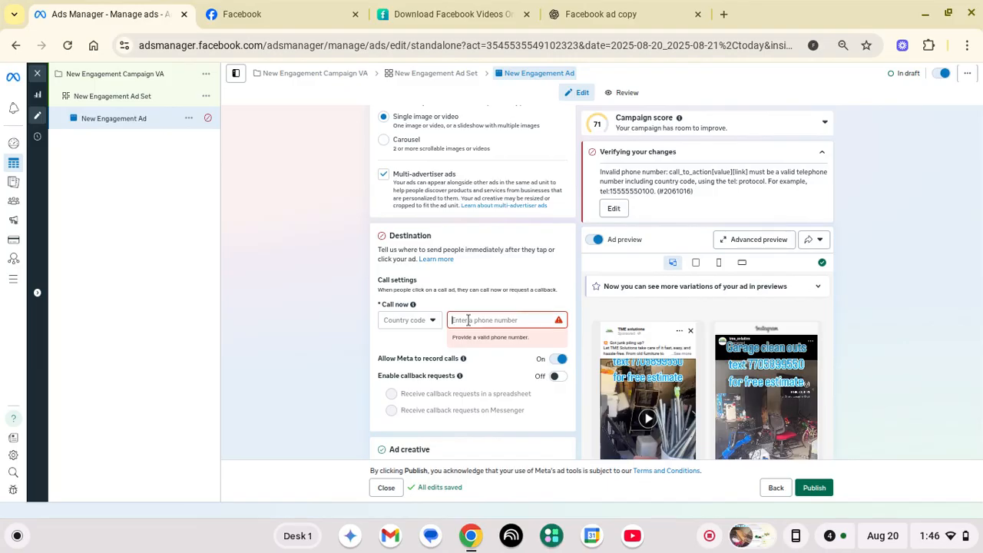
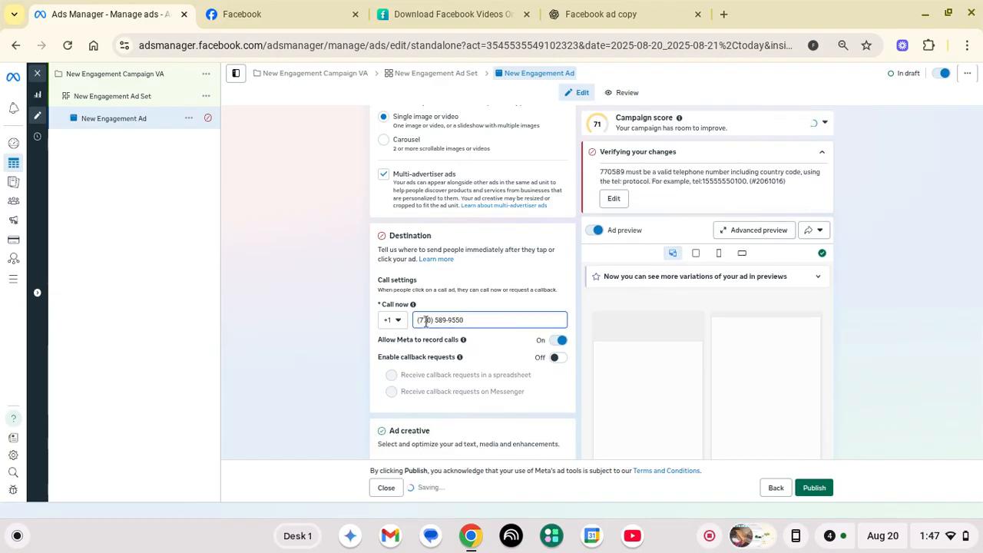
Turn off 'Allow Meta to record calls' and review the ad creative and tracking sections
left_click(363, 326)
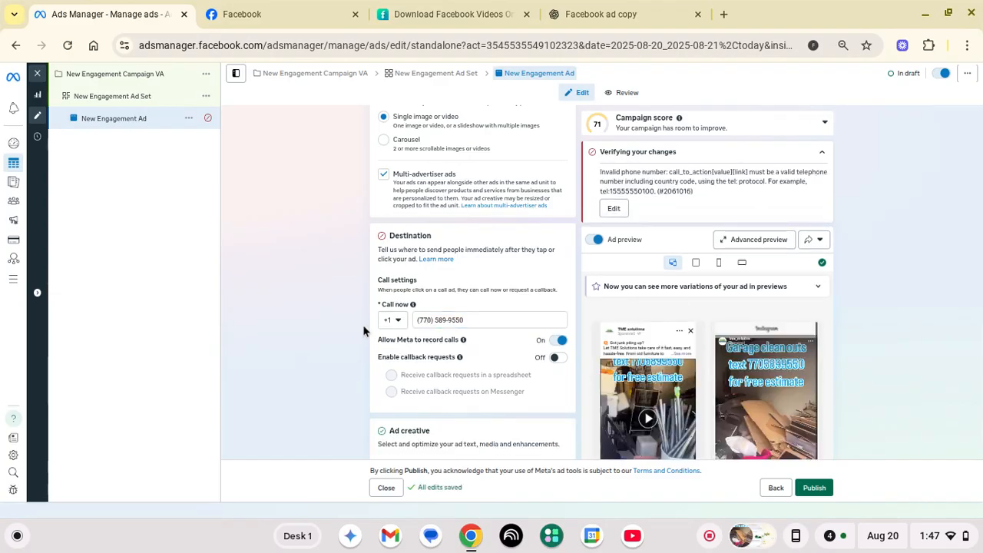
left_click(558, 343)
scroll(309, 335, "down", 1)
scroll(309, 335, "down", 3)
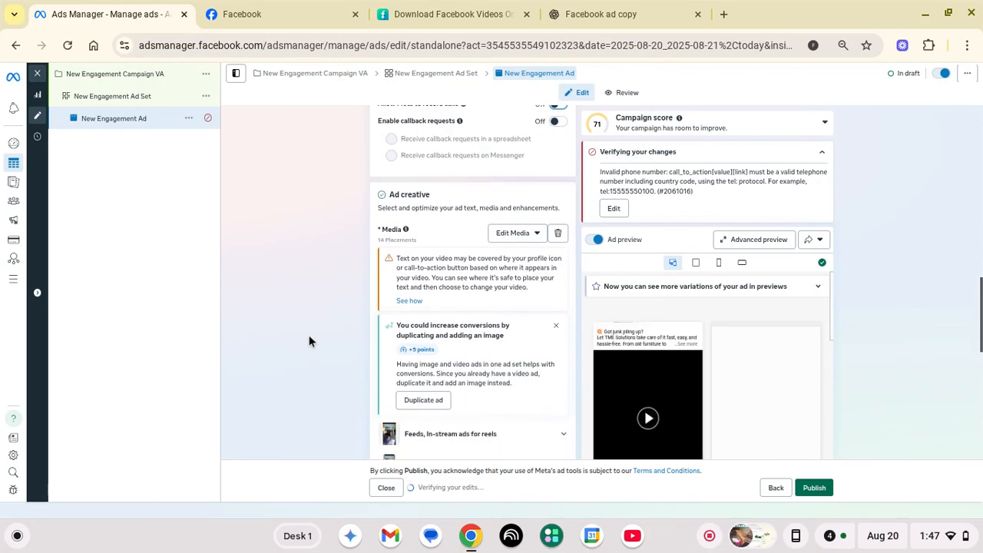
scroll(309, 335, "down", 4)
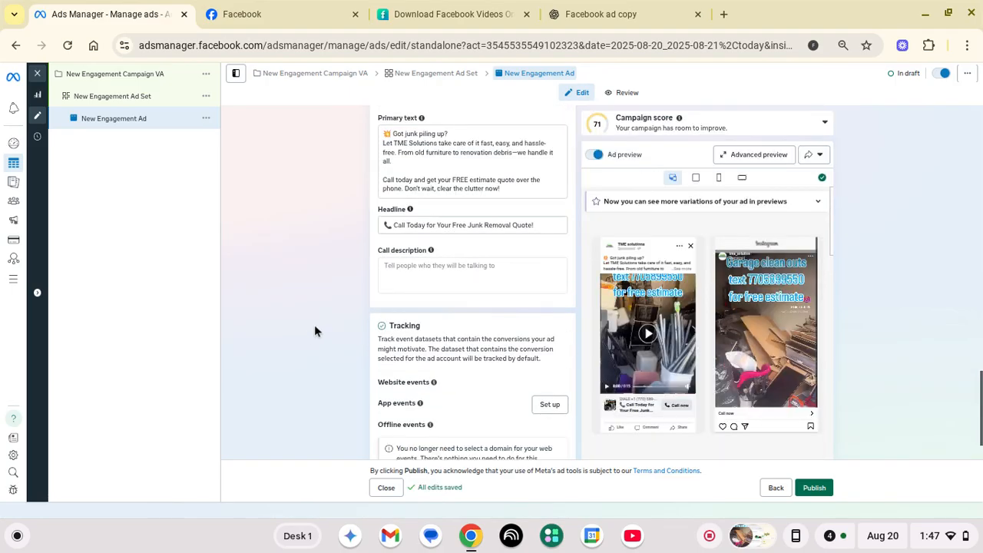
scroll(332, 319, "down", 1)
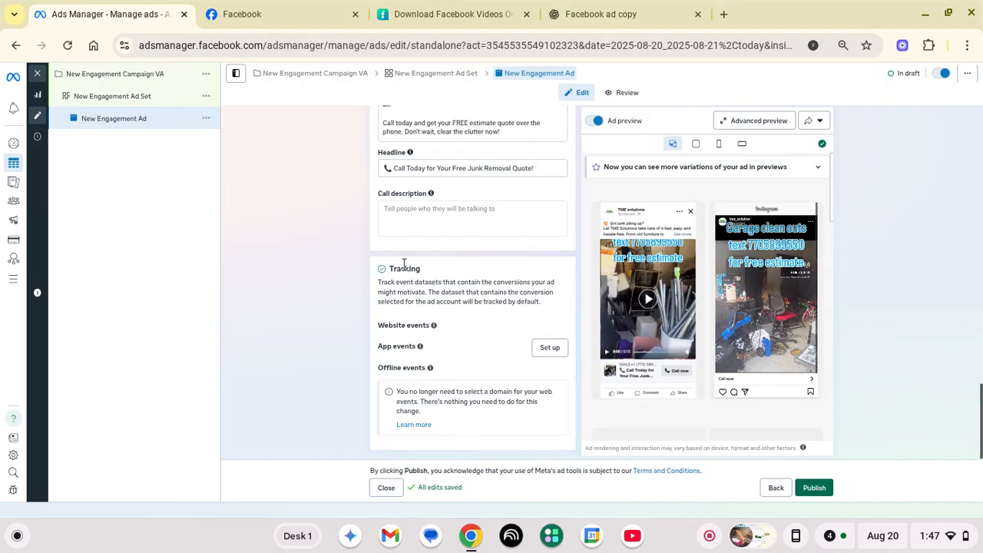
scroll(404, 265, "up", 8)
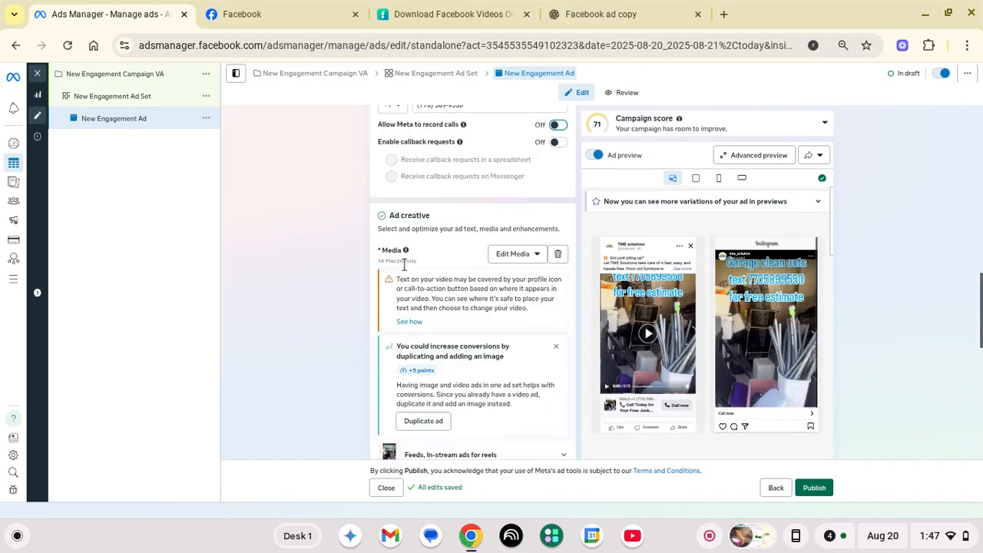
scroll(404, 264, "up", 8)
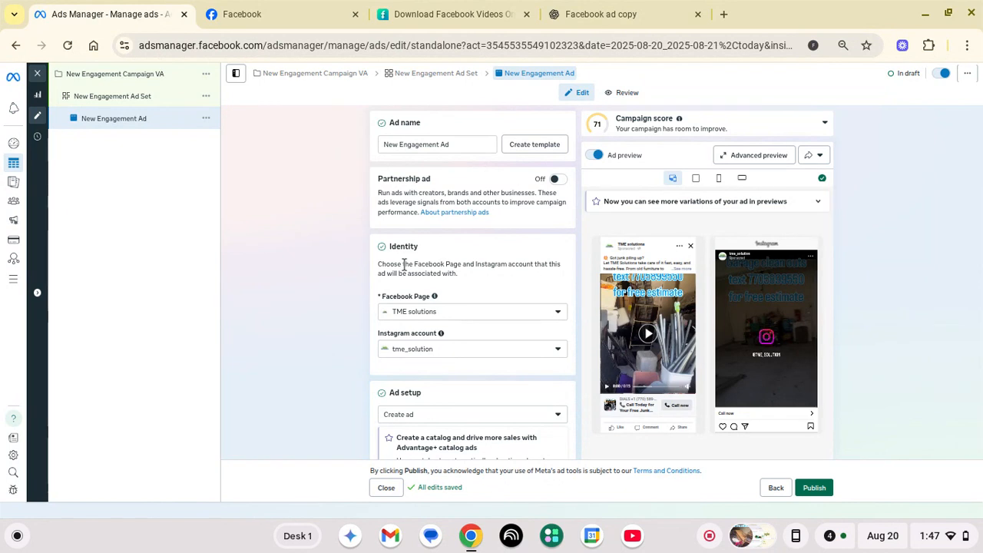
scroll(405, 264, "down", 15)
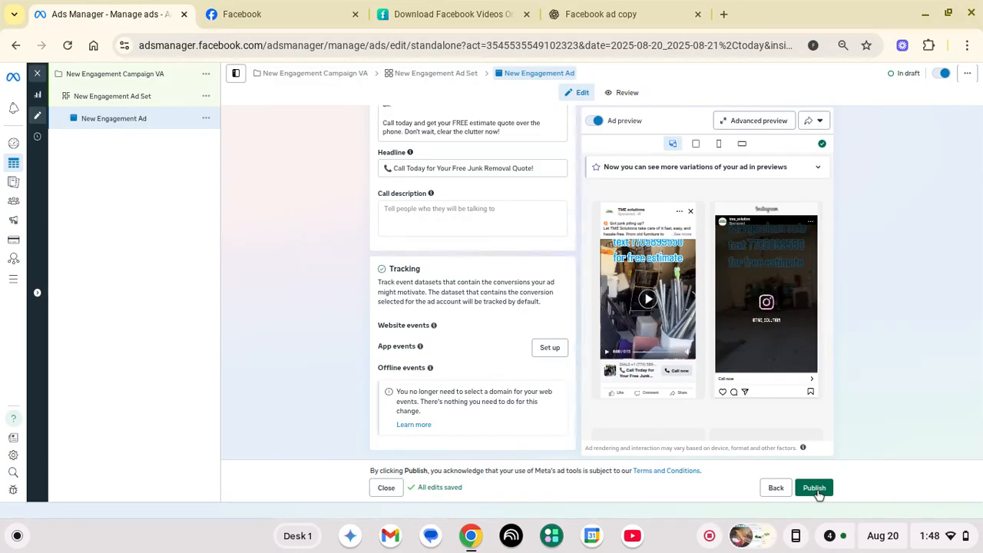
Publish the ad and confirm New Engagement Ad lists as Processing at $10.00 daily
left_click(819, 494)
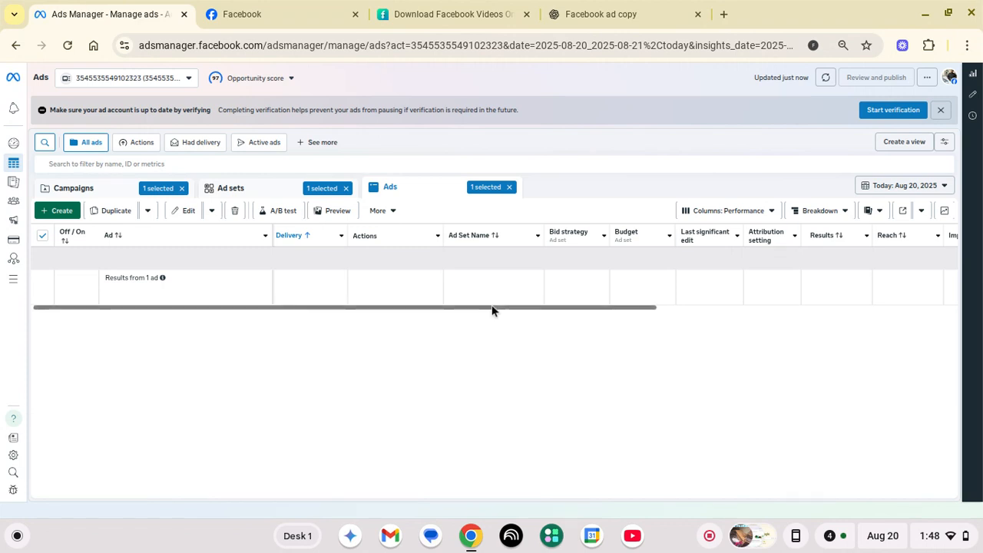
left_click_drag(493, 307, 564, 323)
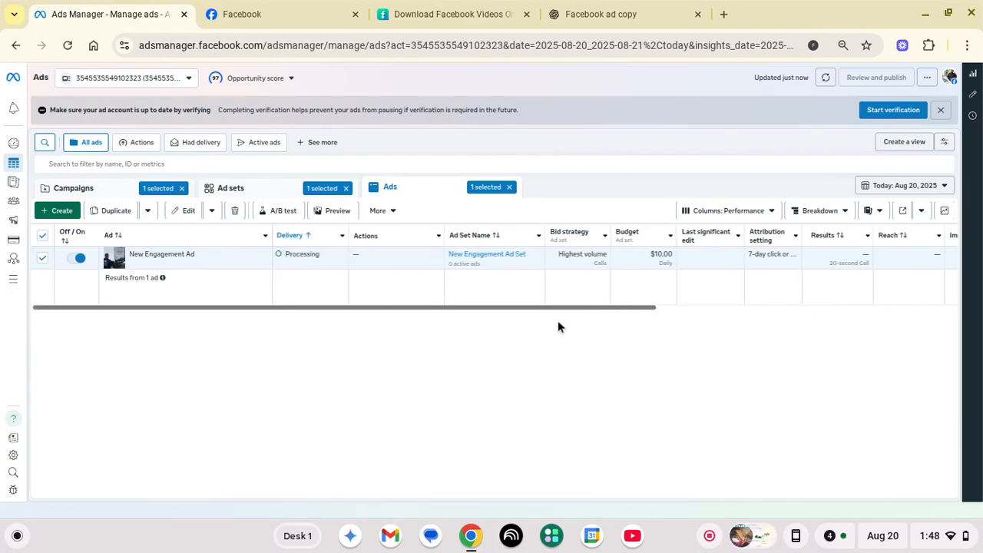
mouse_move(283, 258)
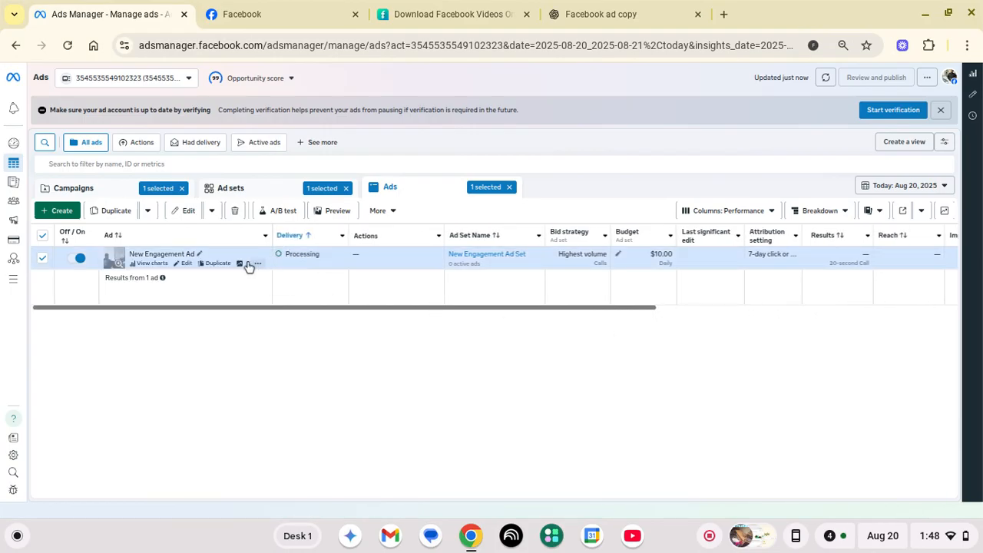
Open the New Engagement Ad for editing and view it in Advanced preview across all placements
left_click(186, 264)
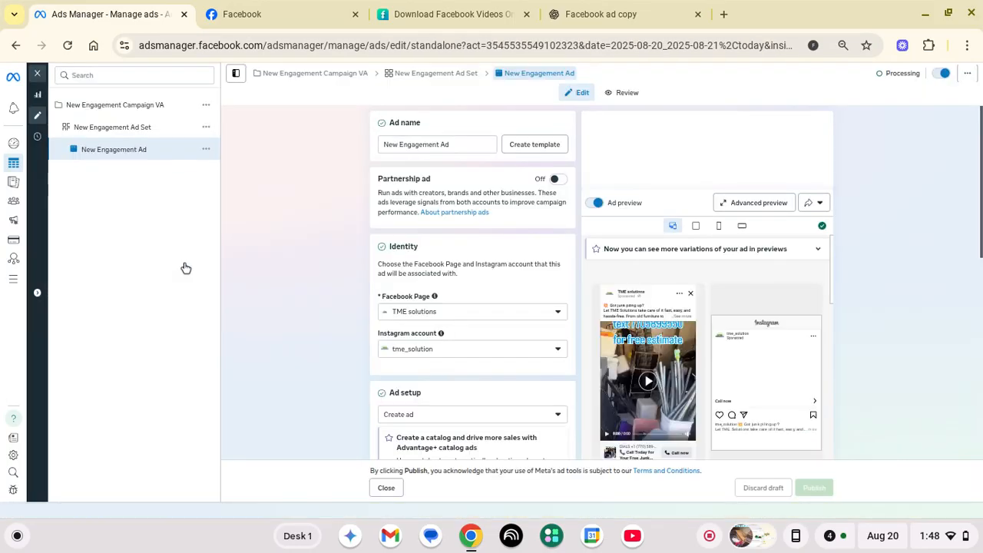
scroll(730, 225, "down", 3)
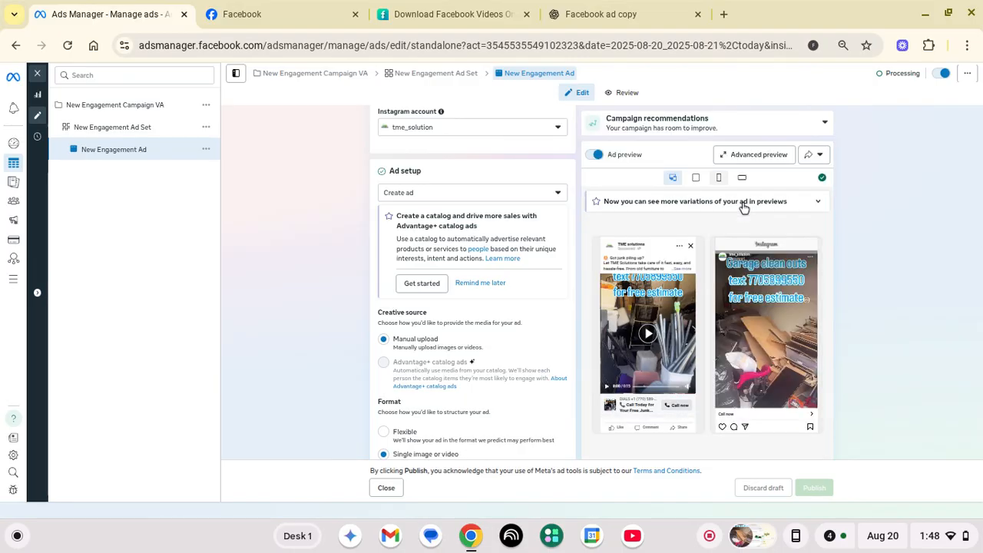
left_click(755, 156)
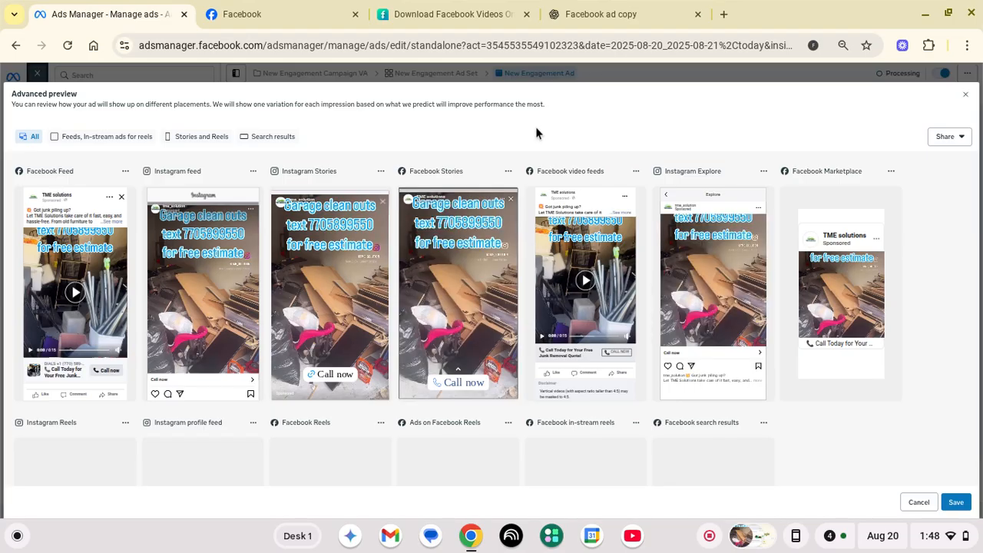
Screenshot the area showing the seven placement previews, then close Advanced preview
key("ctrl+shift+F5")
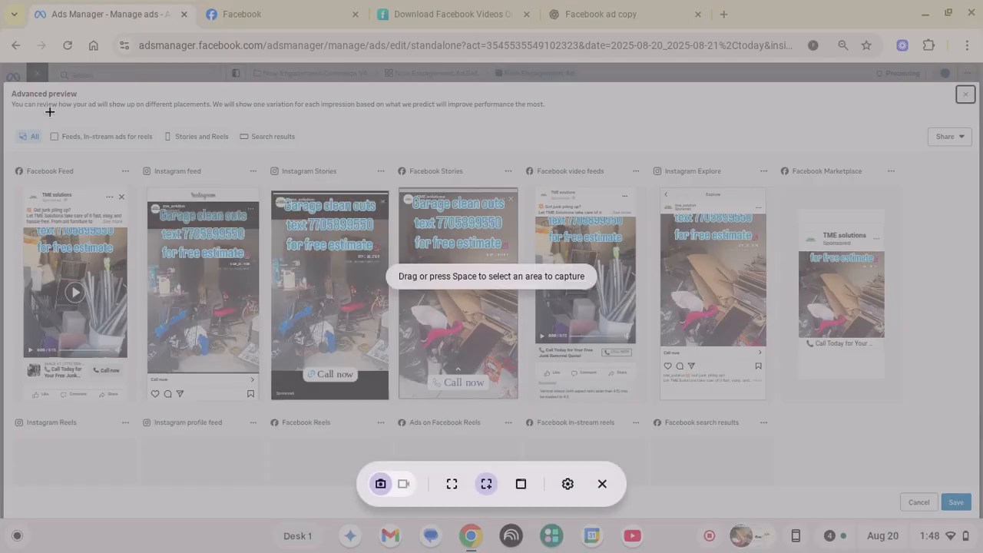
left_click_drag(11, 124, 909, 428)
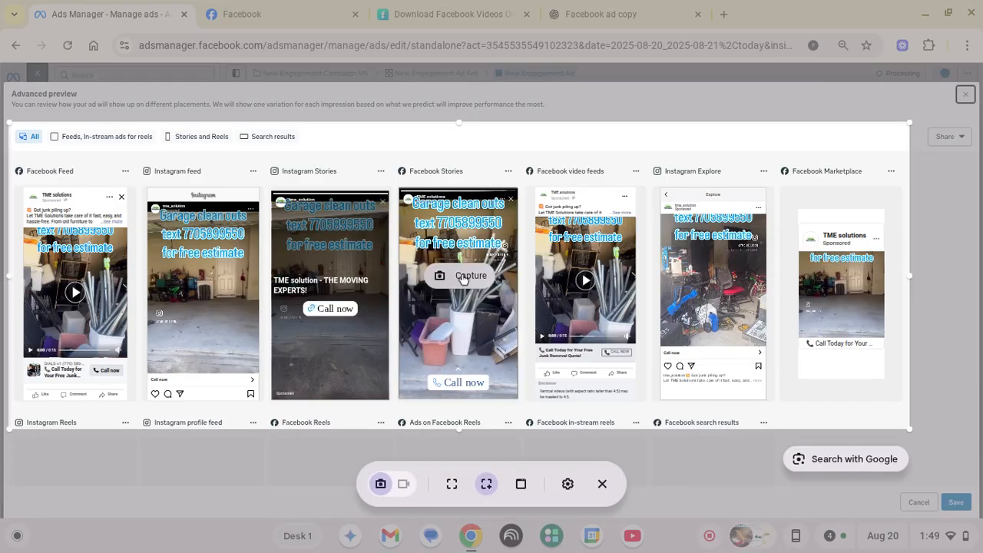
left_click(467, 276)
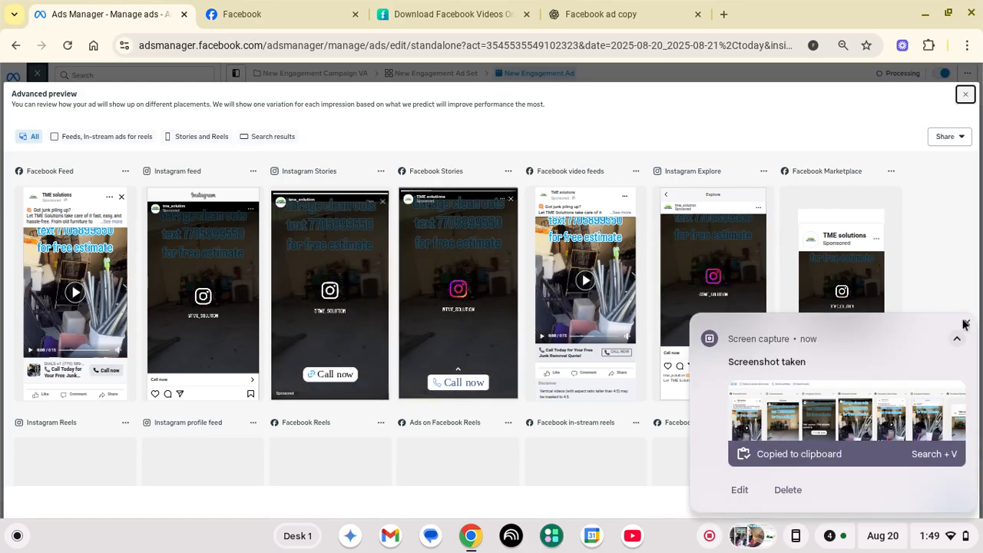
left_click(966, 324)
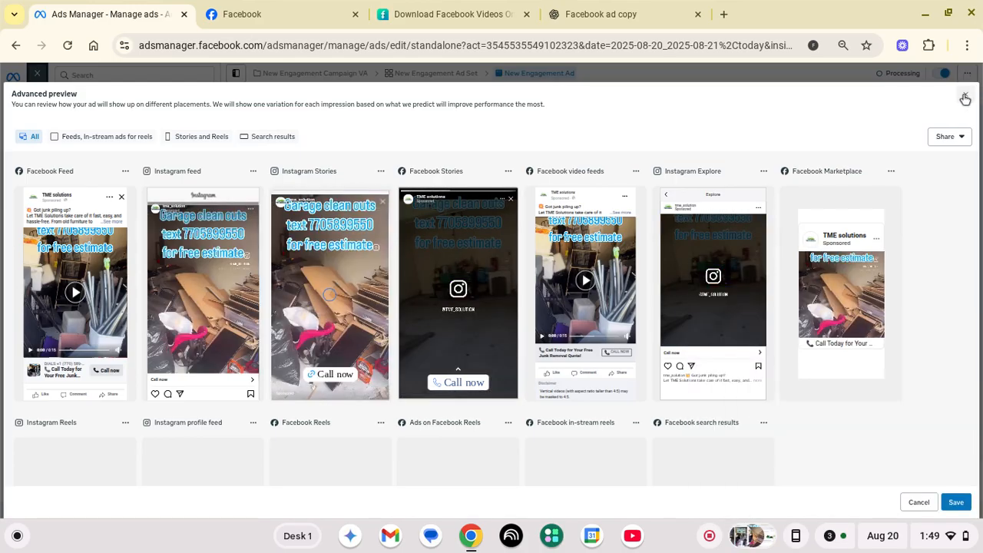
left_click(965, 98)
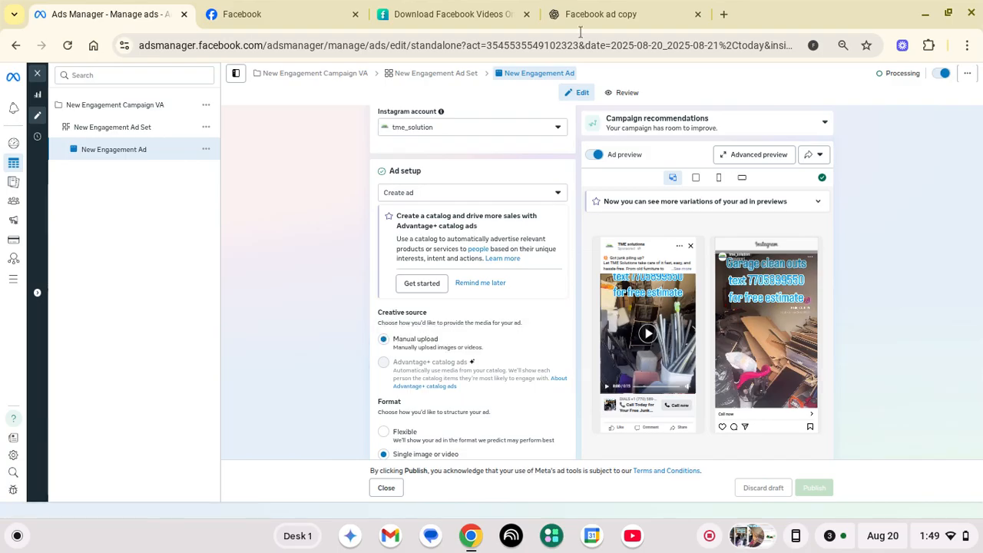
Load jee7.com in a new tab and scroll its 'Effortless Website Creation' home page
left_click(724, 14)
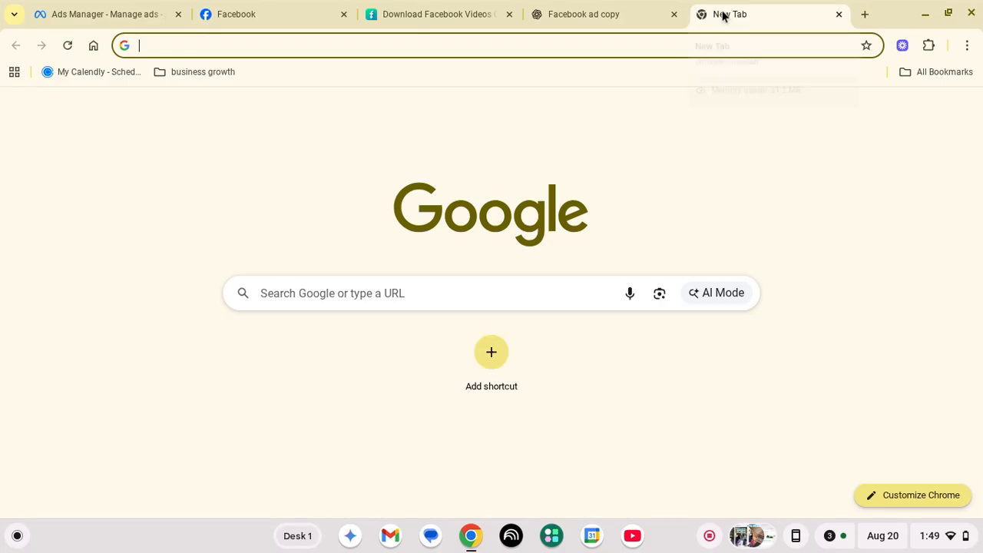
type("jee7.")
key("Return")
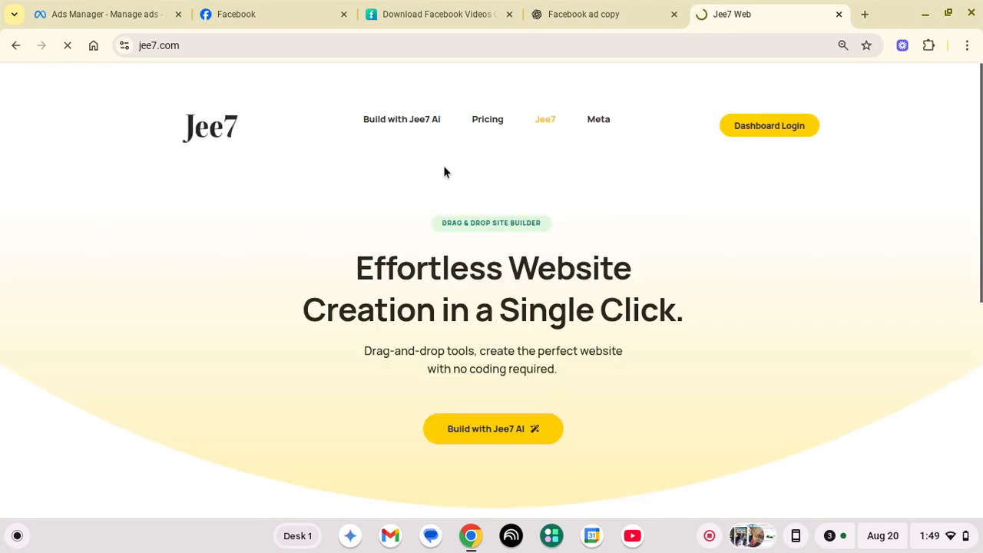
scroll(443, 172, "down", 4)
scroll(455, 406, "up", 4)
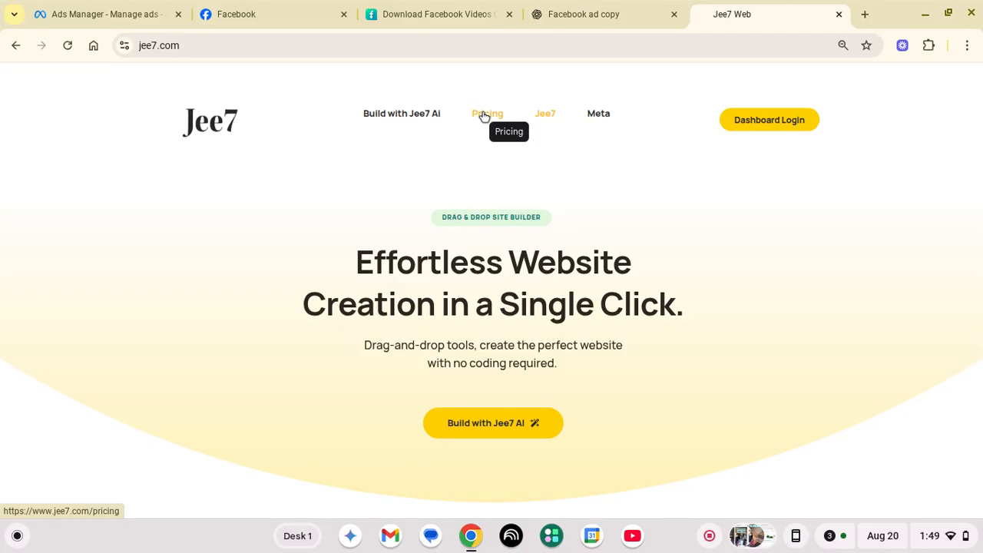
scroll(507, 284, "down", 3)
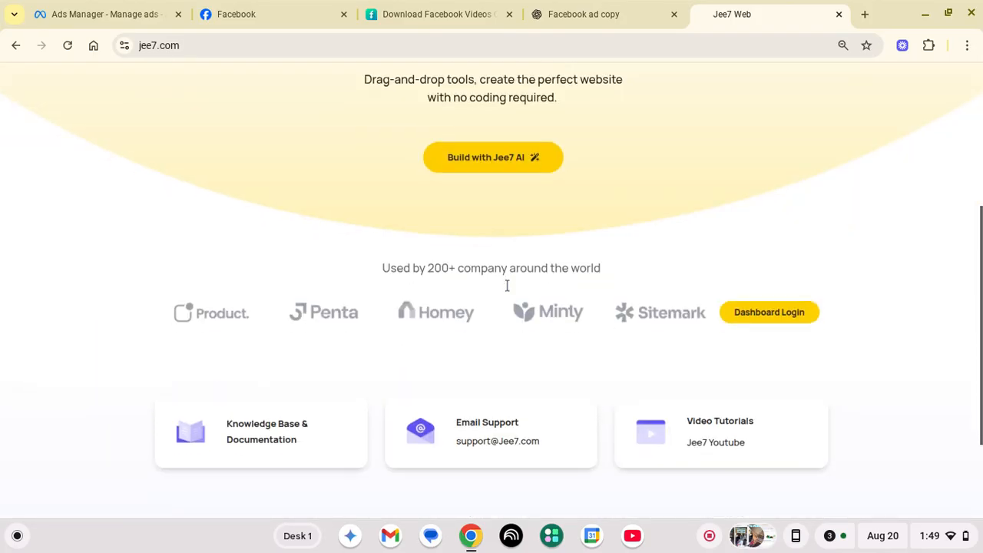
scroll(564, 189, "up", 4)
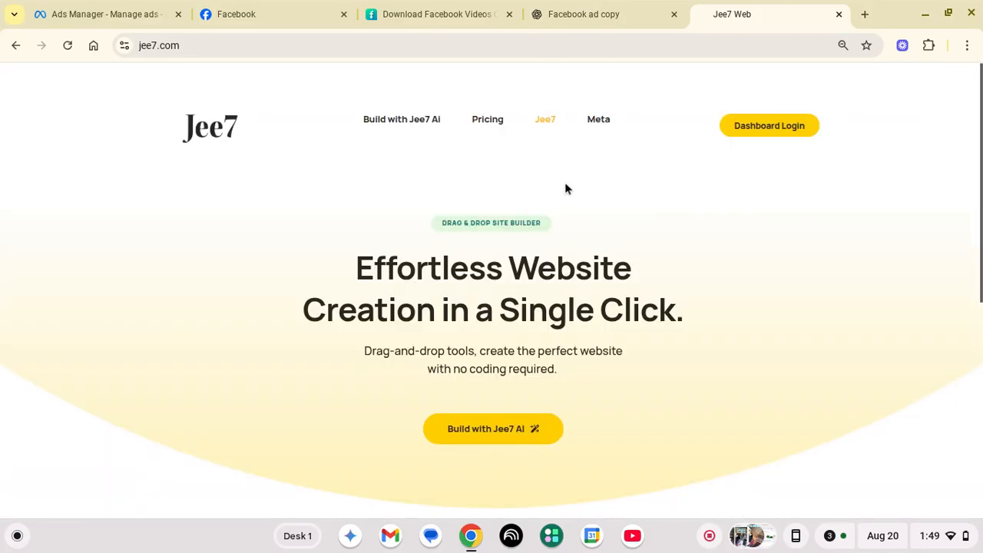
Go to the site's Meta page and highlight its address and 'Turning Facebook Ads into Real Phone Calls' headline
left_click(595, 121)
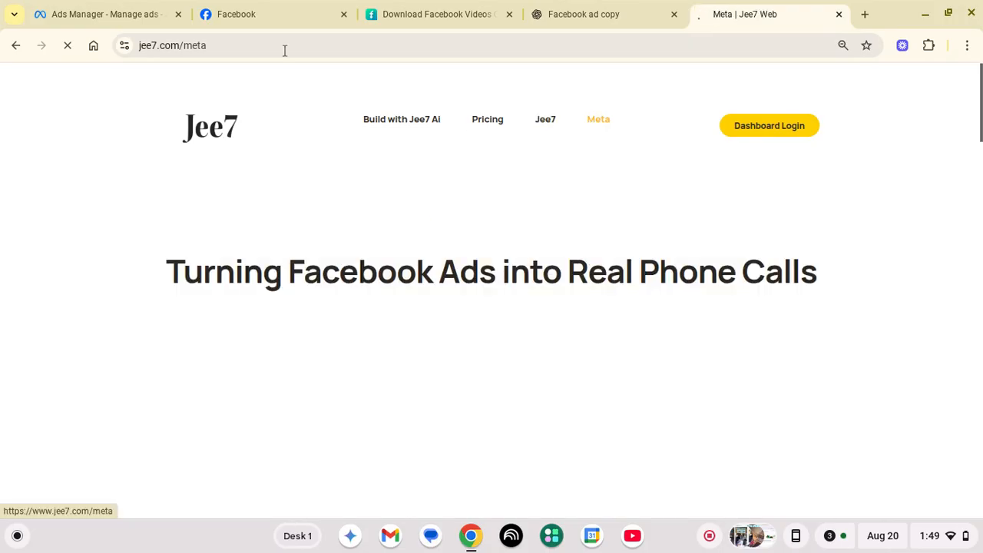
left_click(172, 48)
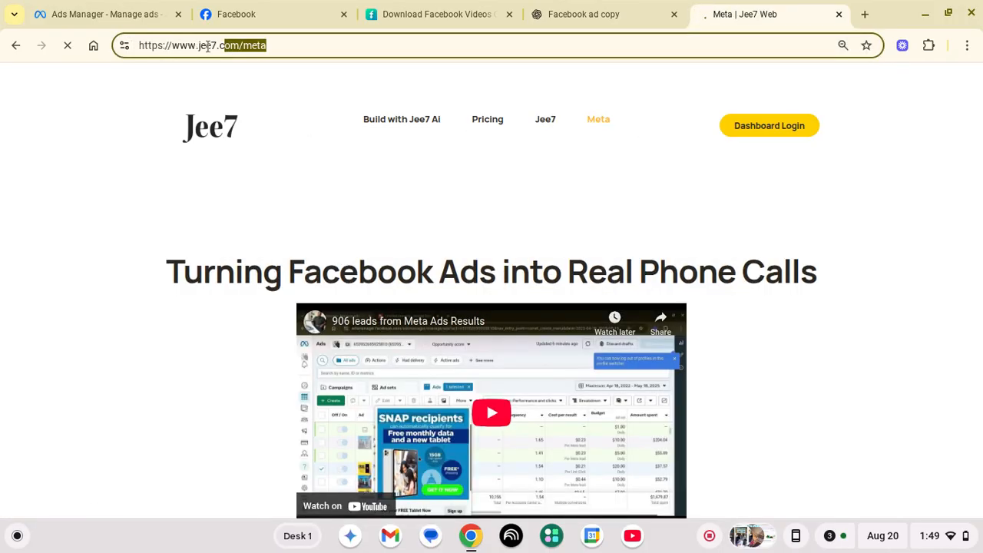
triple_click(218, 280)
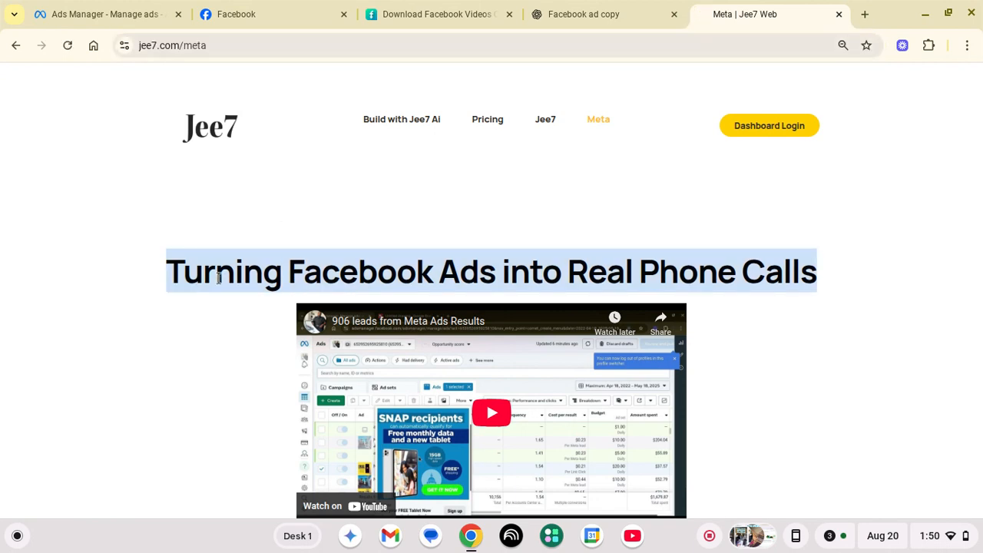
left_click(218, 280)
Scroll down through the Meta page's client results and testimonials
scroll(219, 278, "down", 6)
scroll(299, 265, "up", 6)
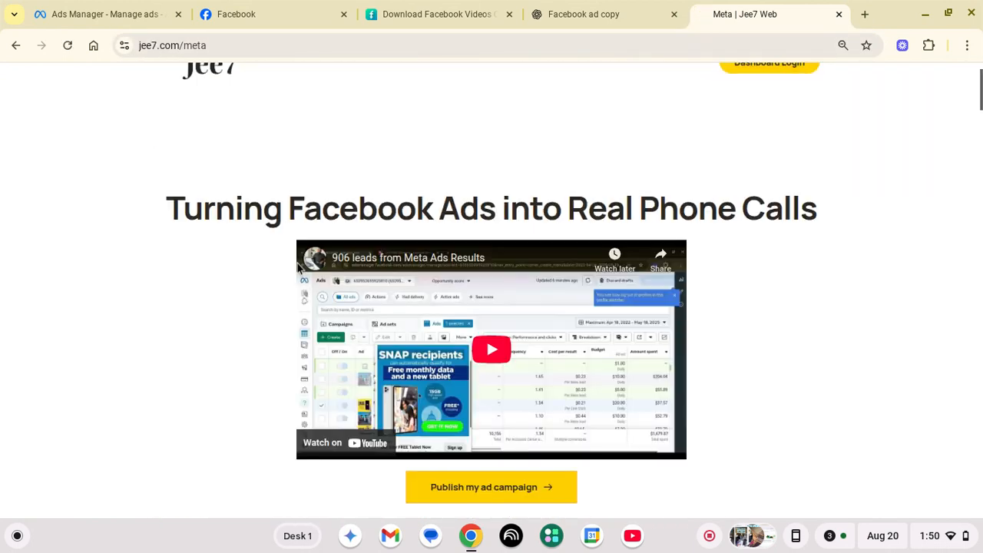
scroll(244, 313, "down", 6)
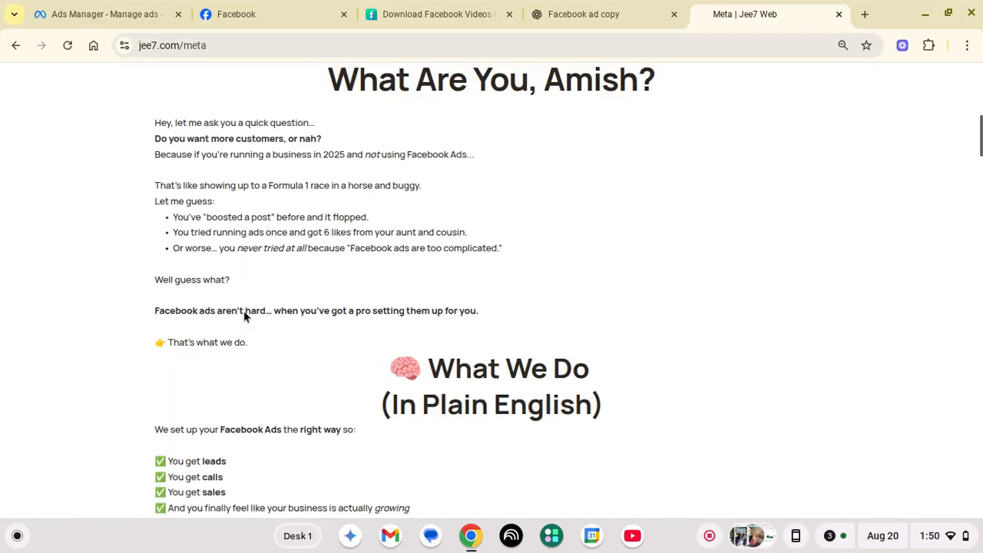
scroll(245, 313, "down", 15)
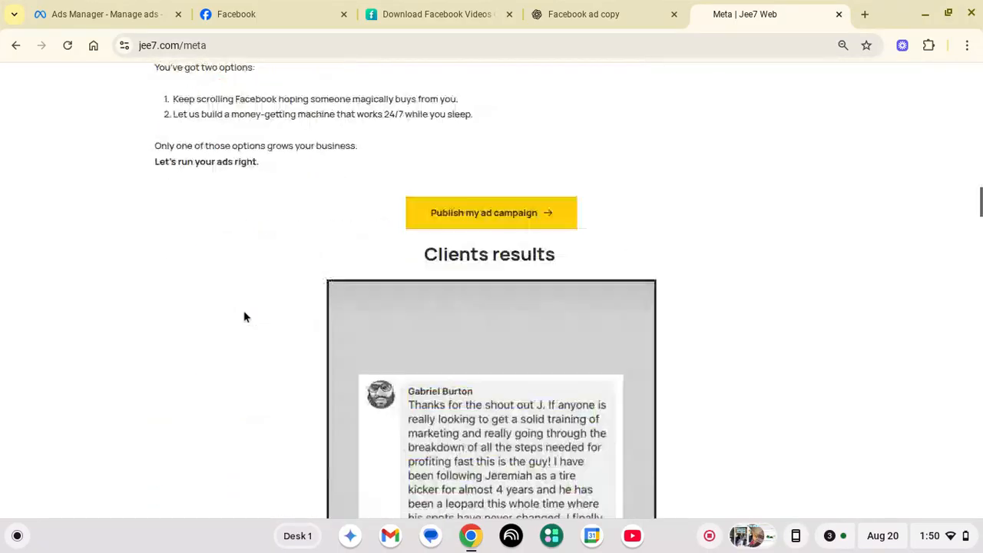
scroll(244, 317, "down", 5)
scroll(244, 316, "up", 3)
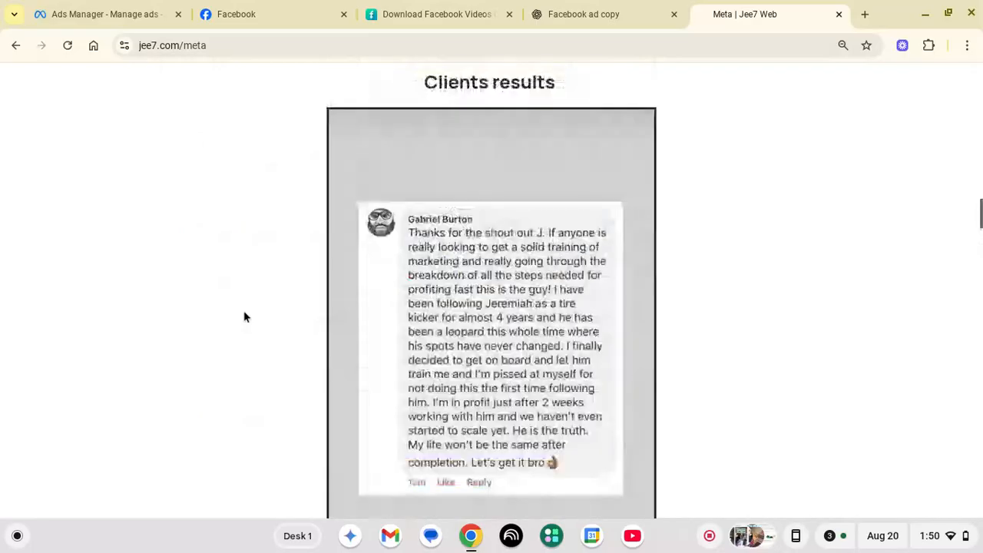
scroll(244, 315, "down", 15)
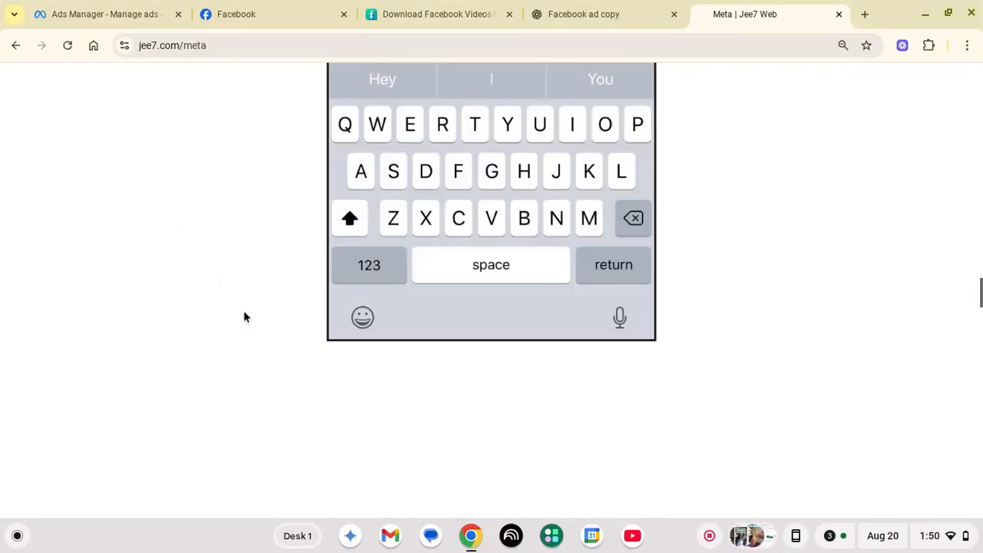
scroll(244, 317, "down", 15)
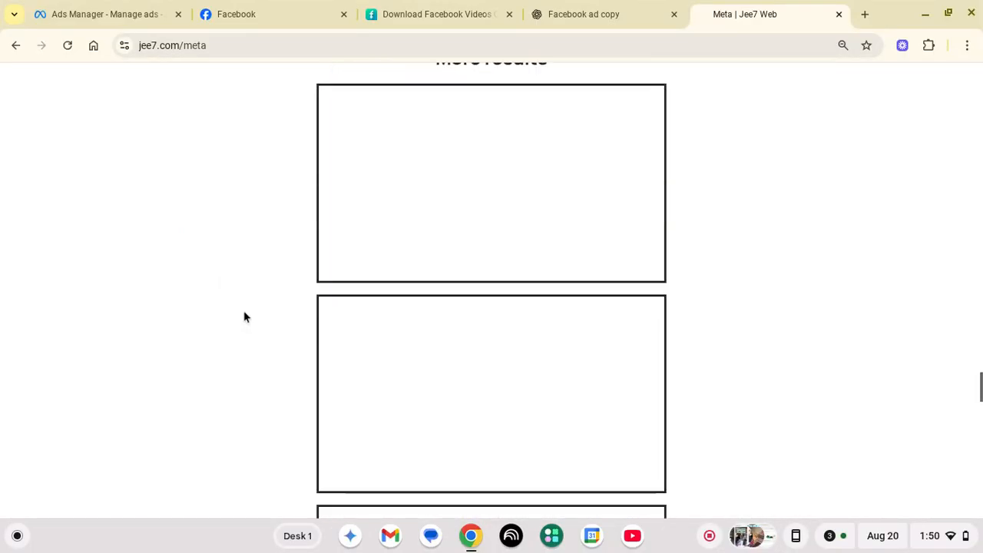
scroll(244, 315, "down", 8)
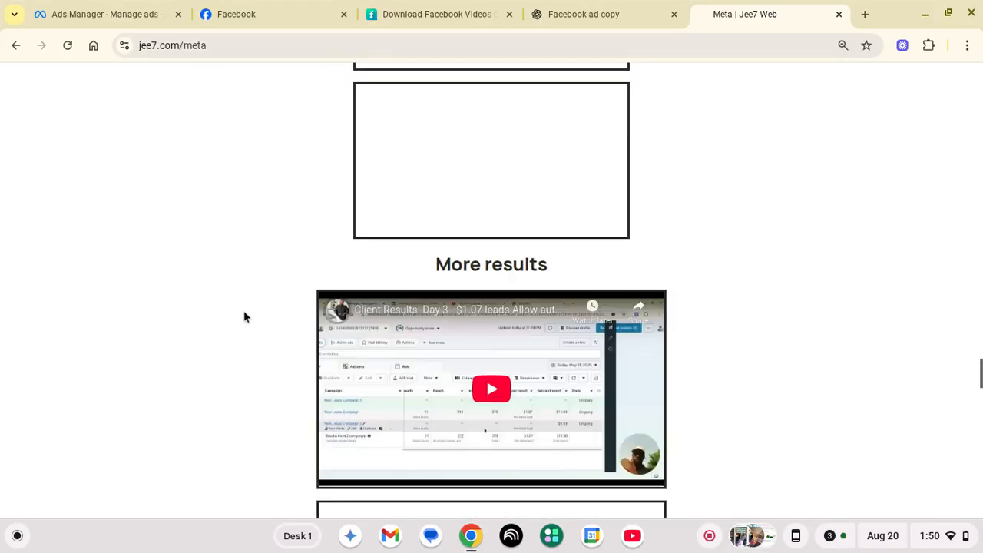
scroll(244, 315, "down", 10)
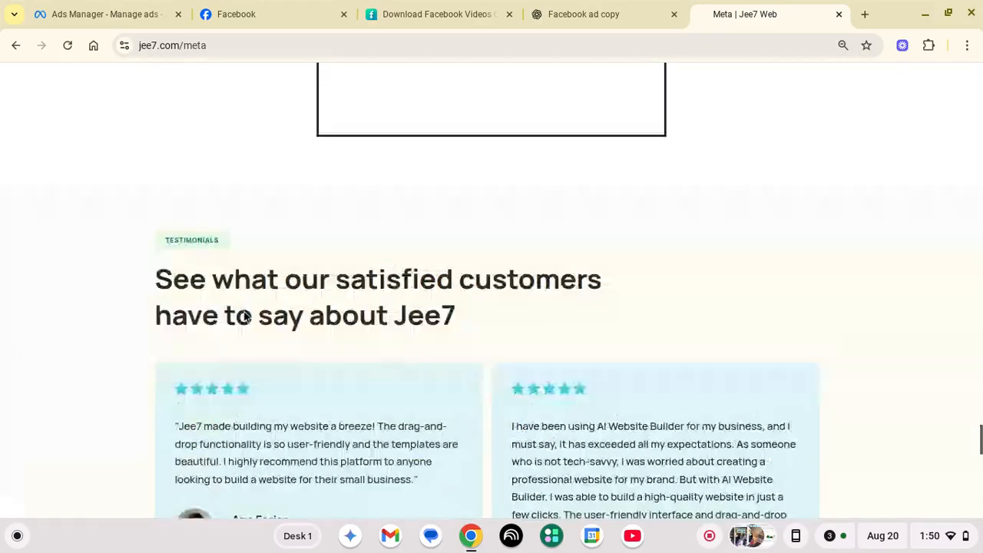
scroll(244, 316, "up", 15)
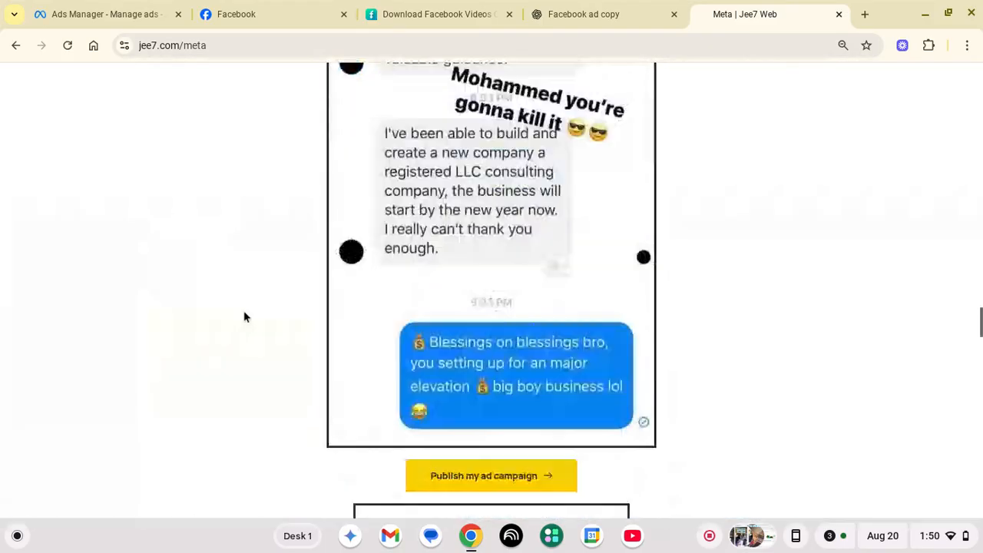
scroll(244, 317, "down", 3)
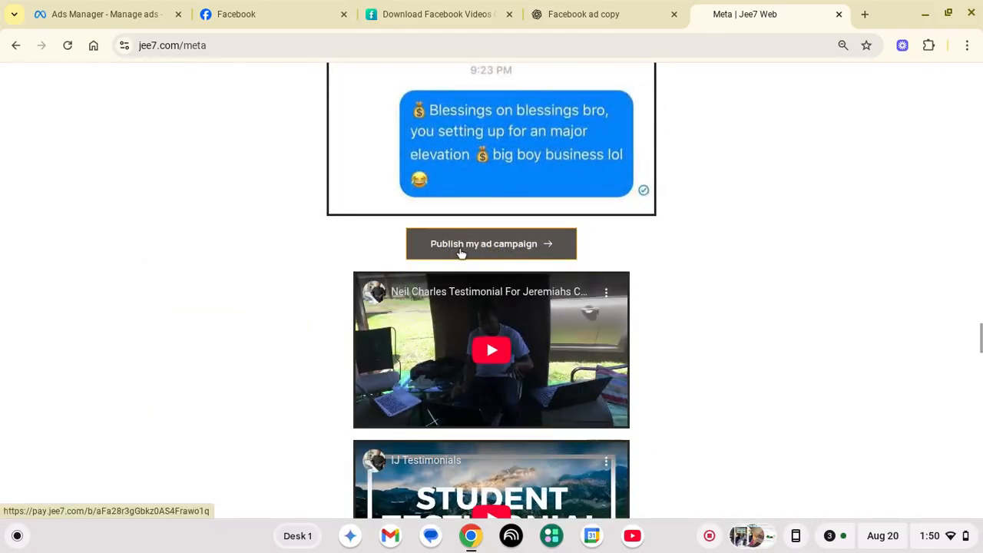